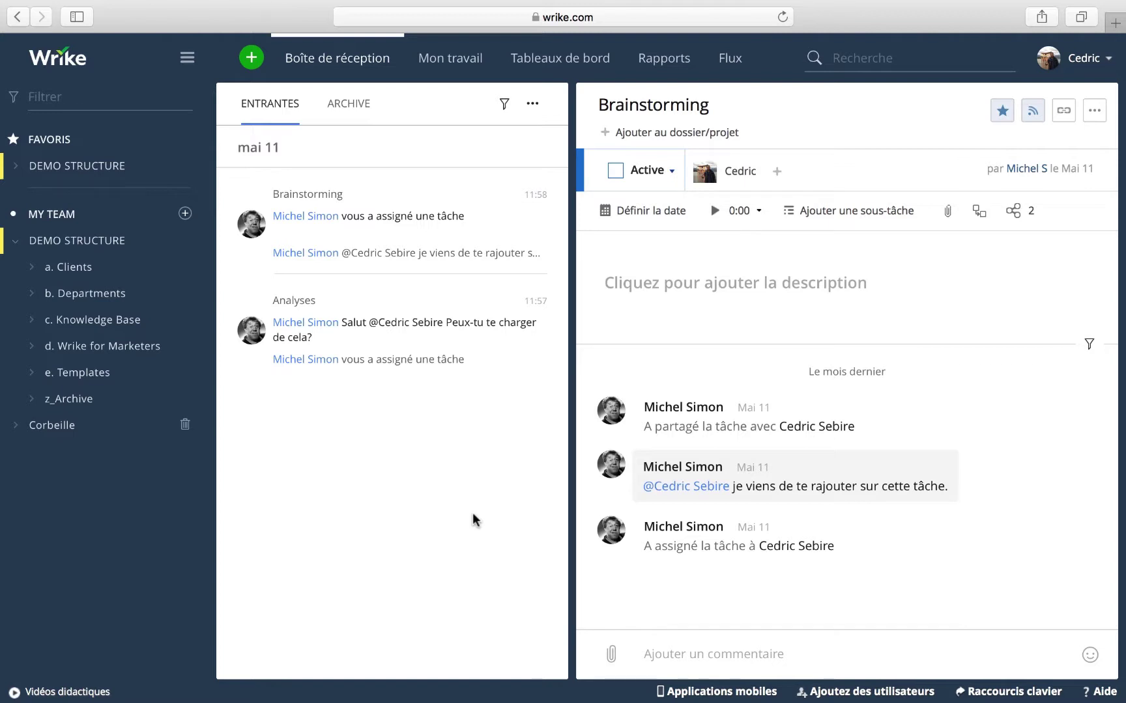
Review the inbox notifications for the Brainstorming and Analyses tasks and open their details
mouse_move(398, 196)
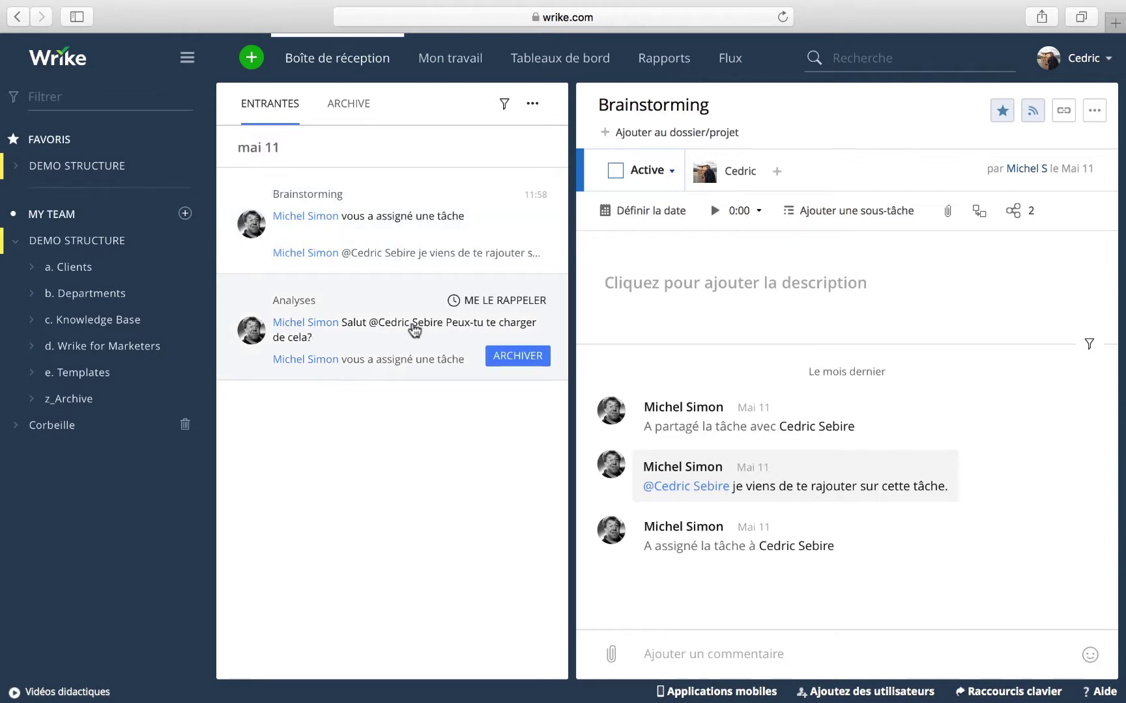
click(393, 220)
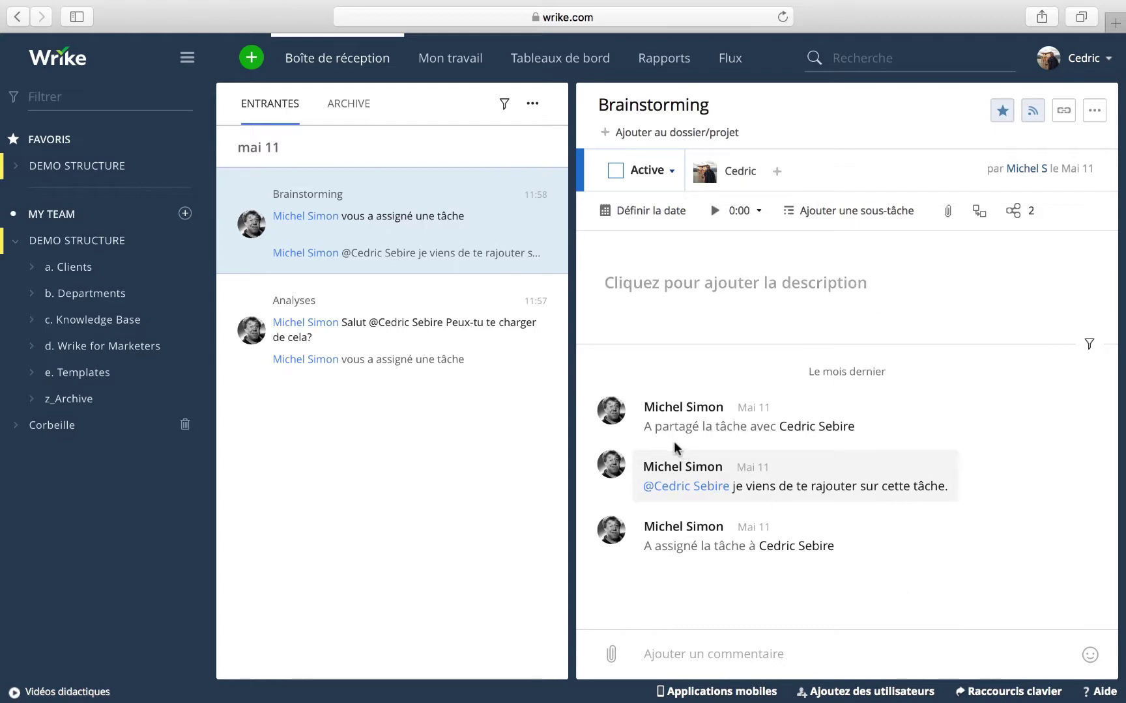
mouse_move(675, 547)
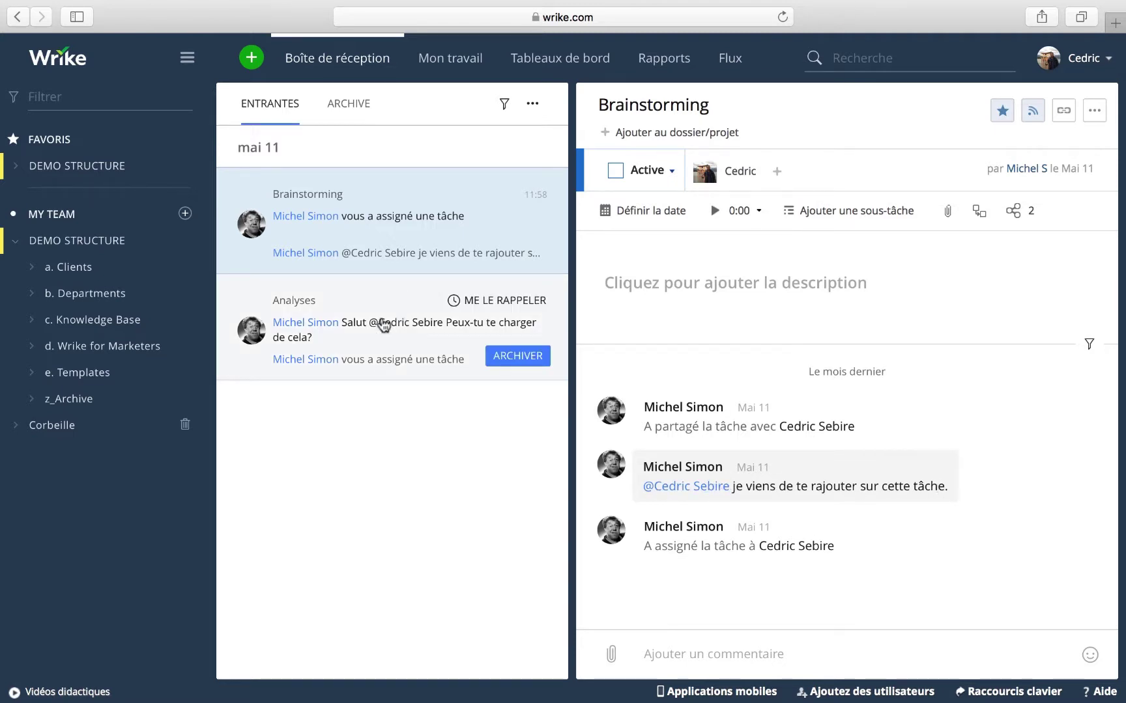
click(382, 324)
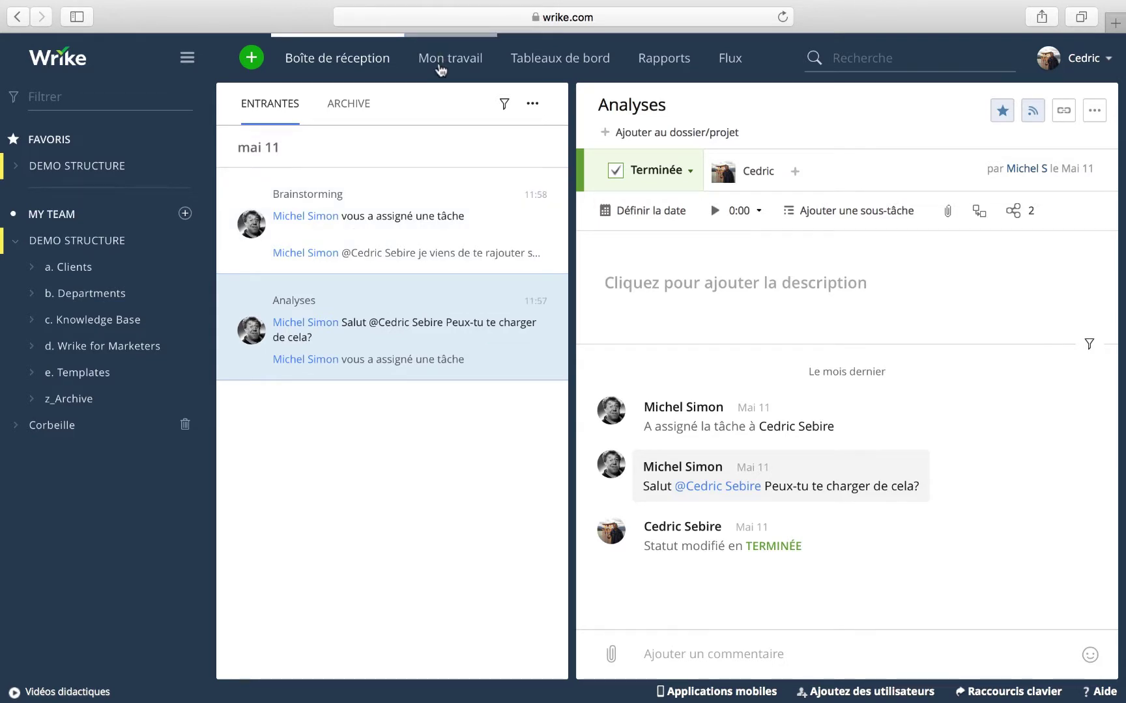
In the personal to-do list, move the task "1 - Finalize Storyboard" from Entrantes to Plus tard
click(441, 69)
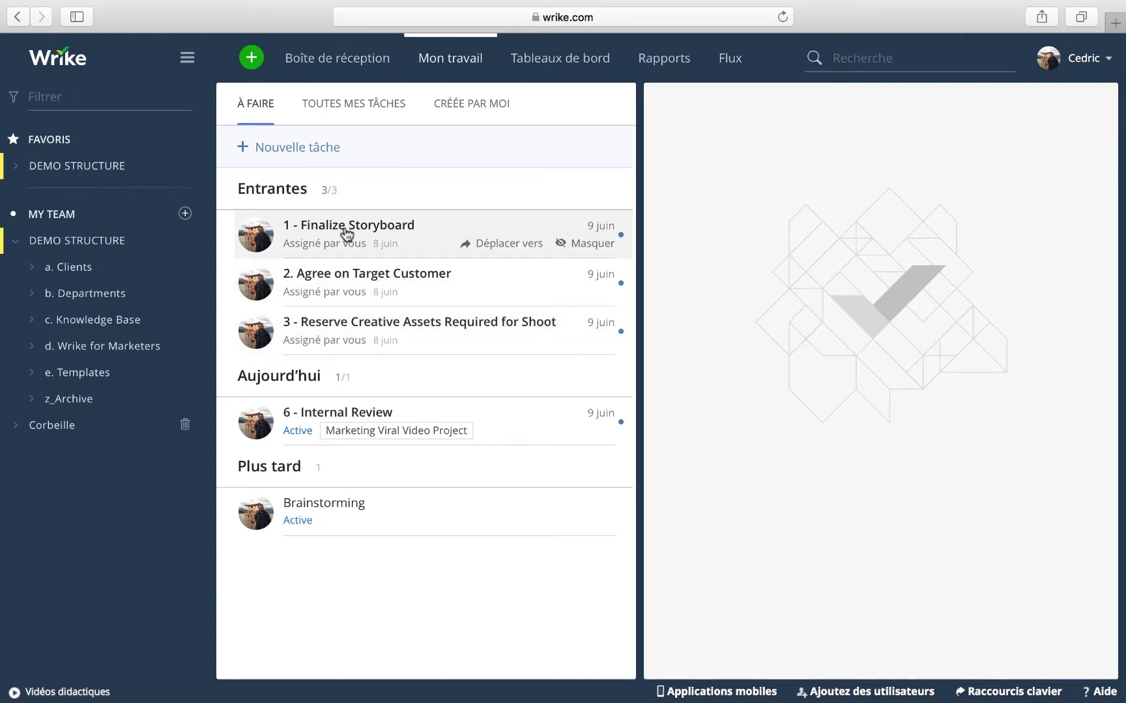
drag(345, 232, 352, 575)
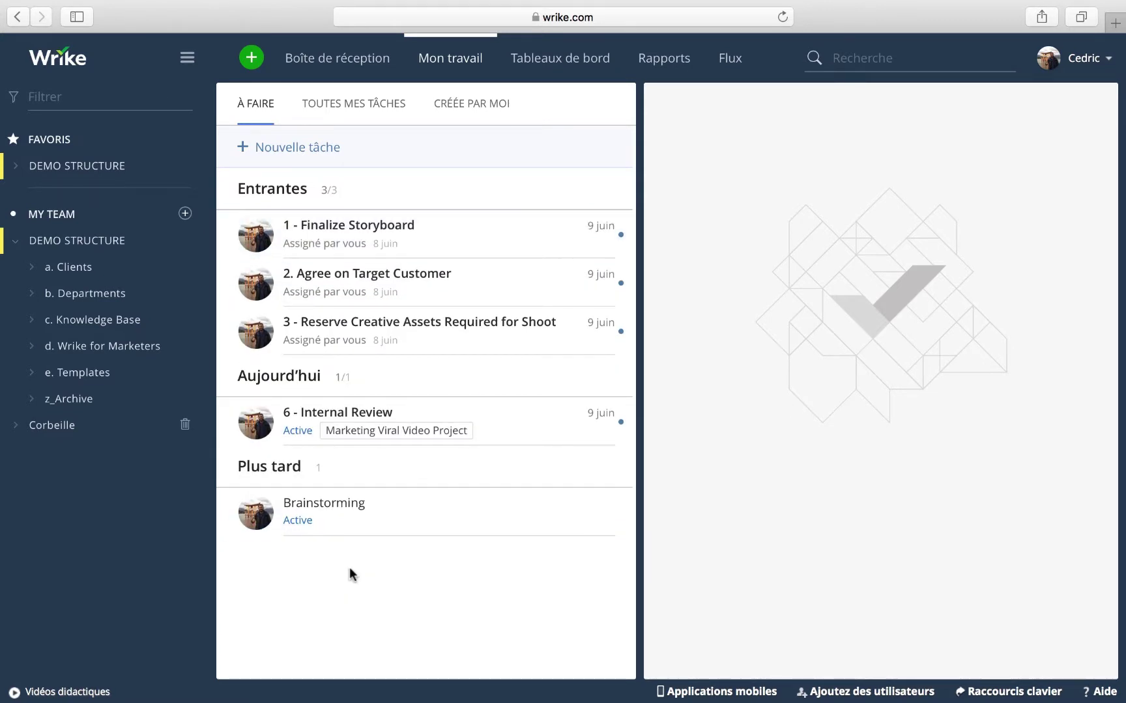
drag(369, 243, 376, 540)
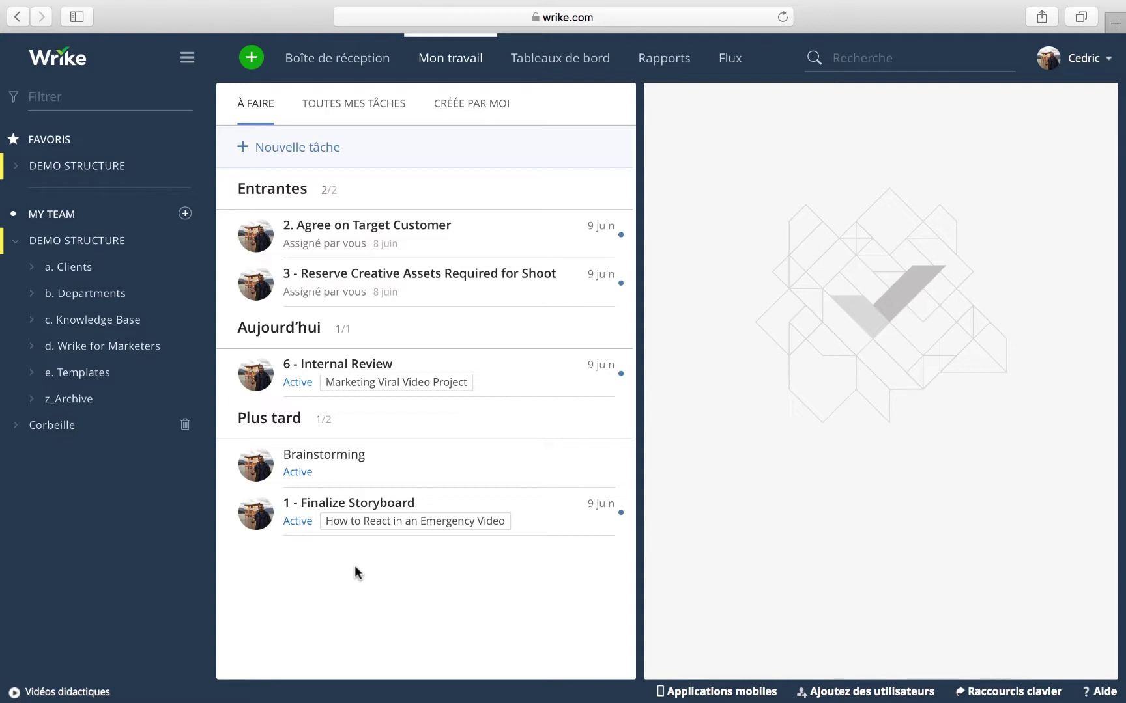
Open the personal dashboard and remove all four of its existing widgets
click(569, 58)
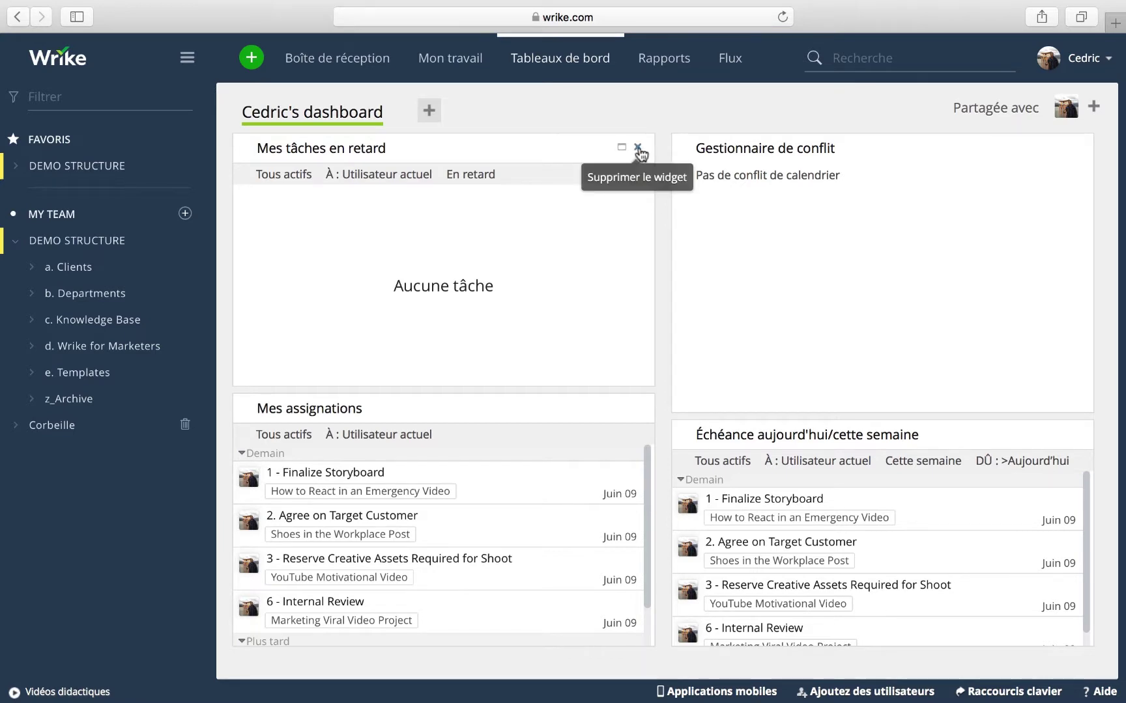
click(638, 149)
click(638, 149)
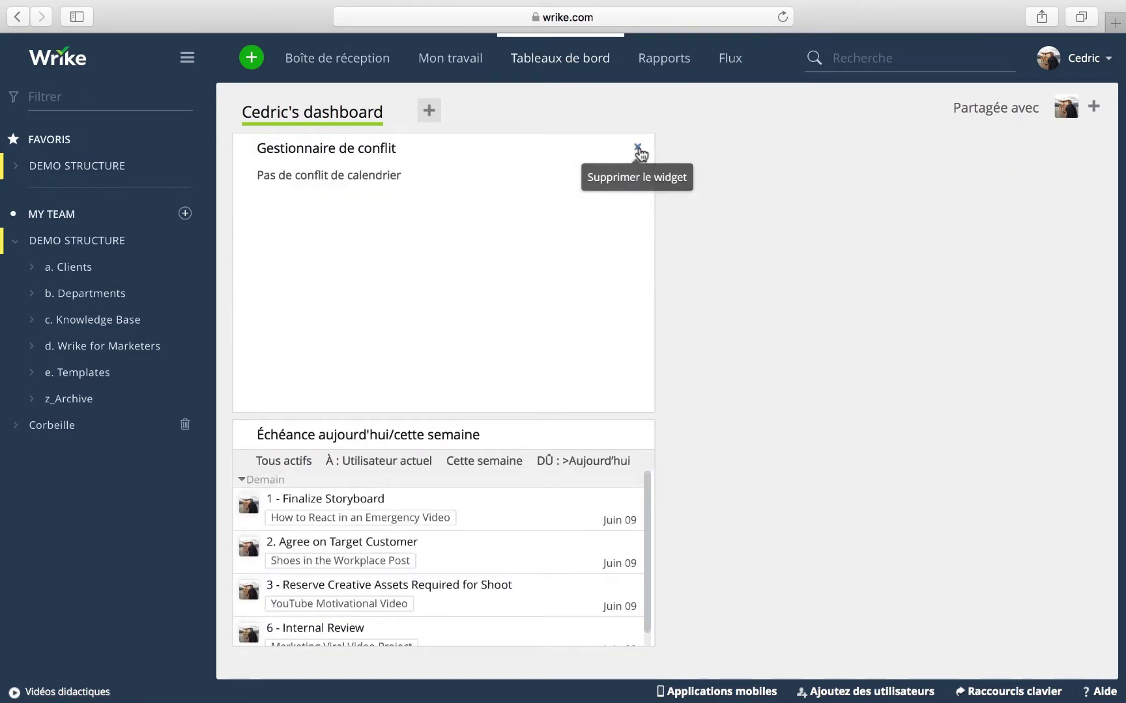
click(637, 149)
click(638, 148)
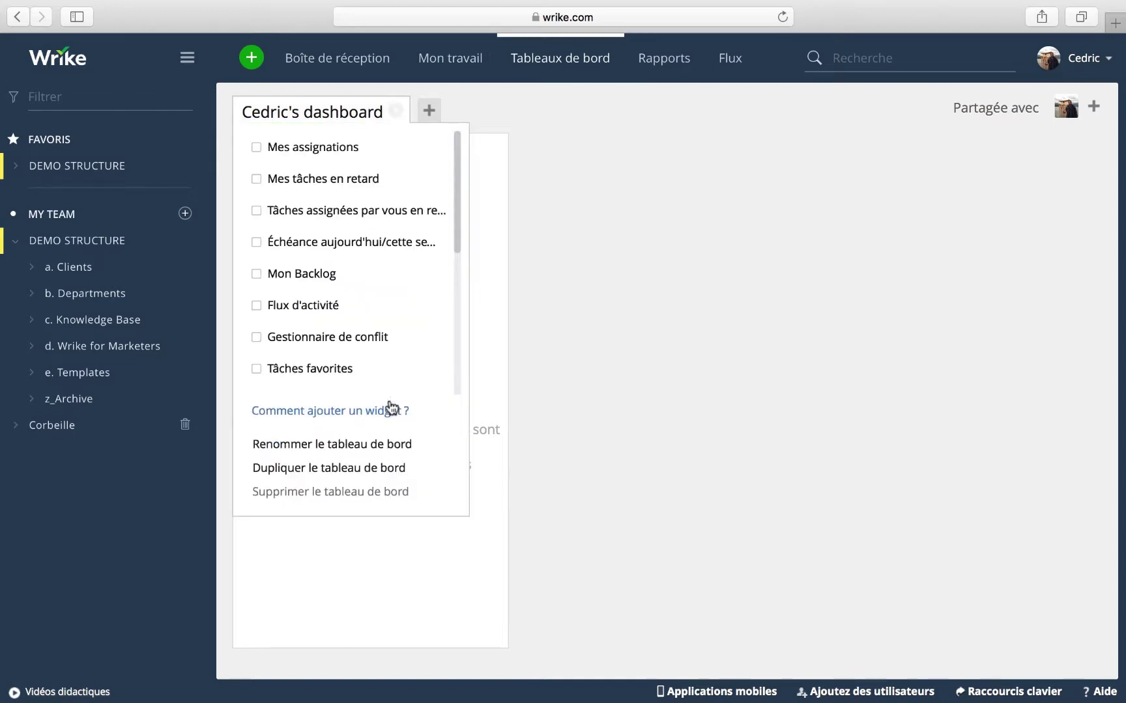
Add the widgets Mes assignations, Mes tâches en retard and Flux d'activité to the empty dashboard
click(392, 403)
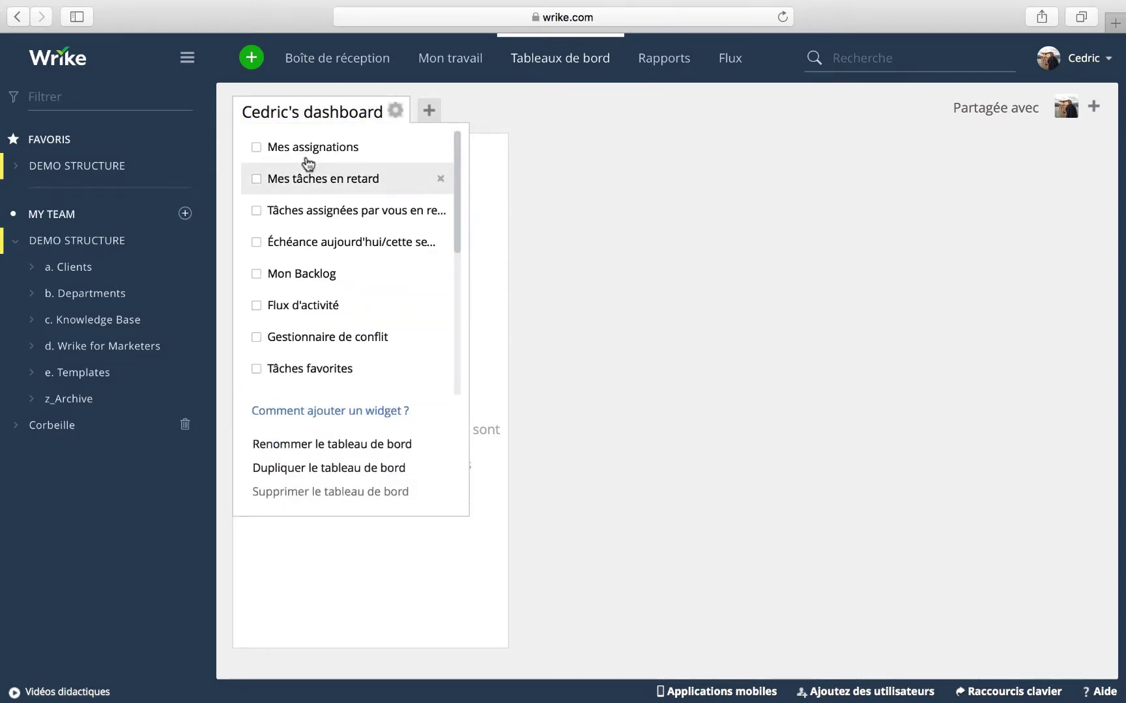
scroll(336, 303, down, 5)
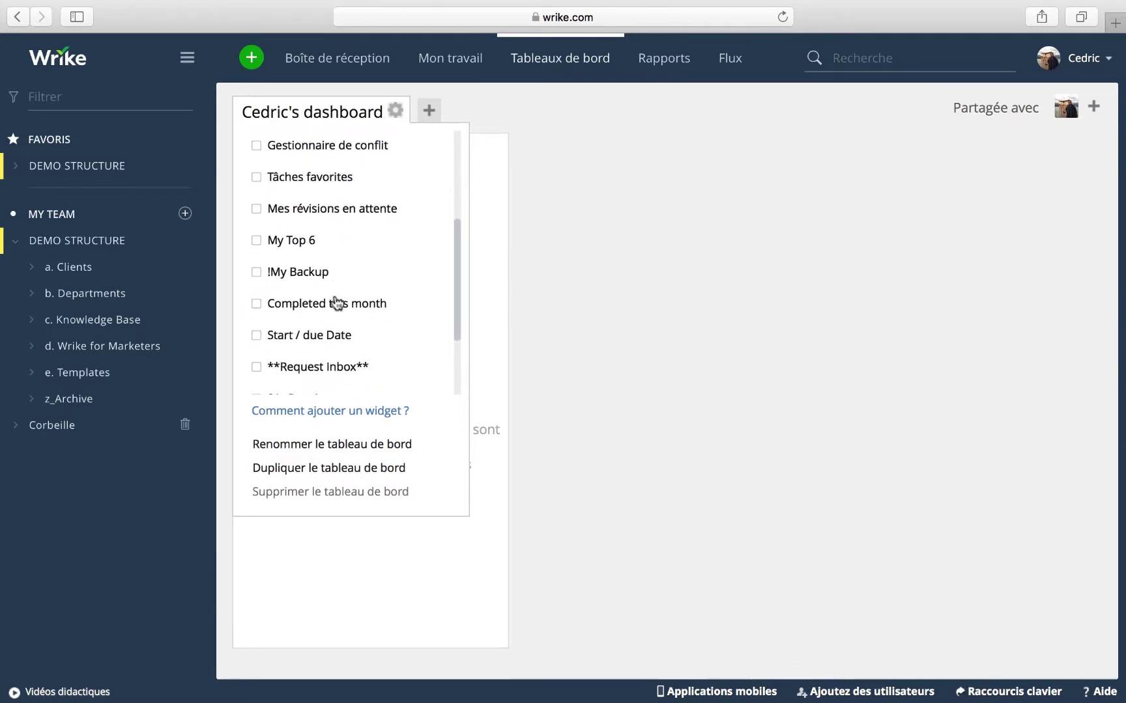
scroll(335, 301, up, 5)
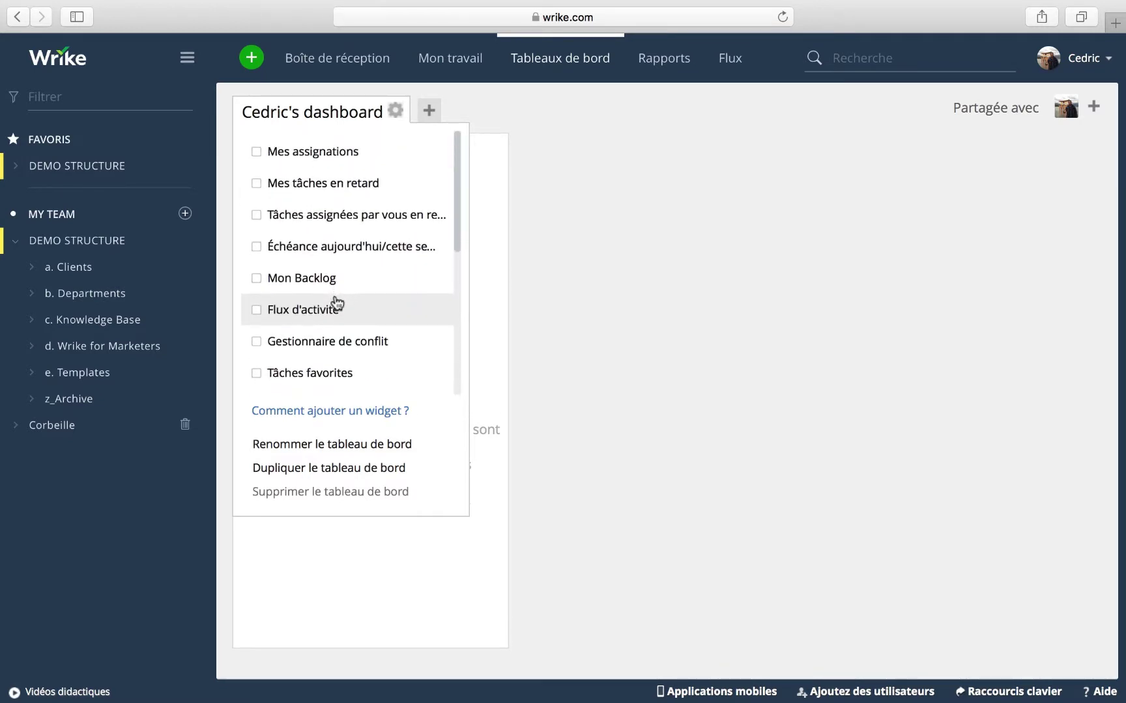
click(256, 149)
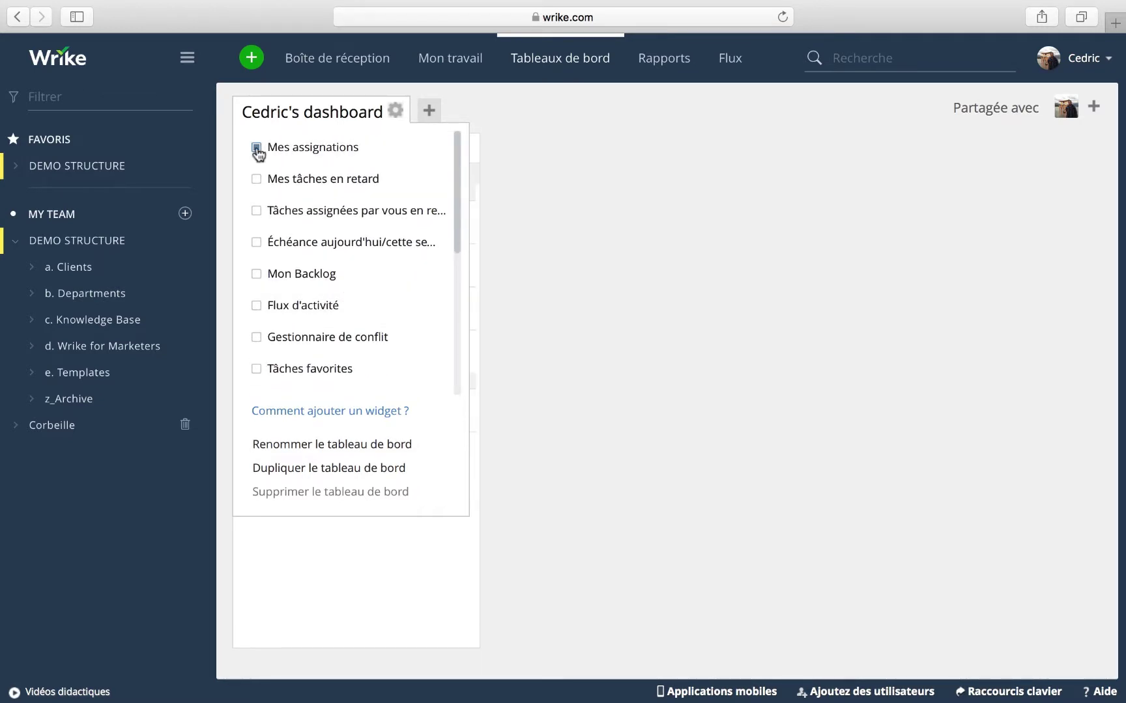
click(257, 180)
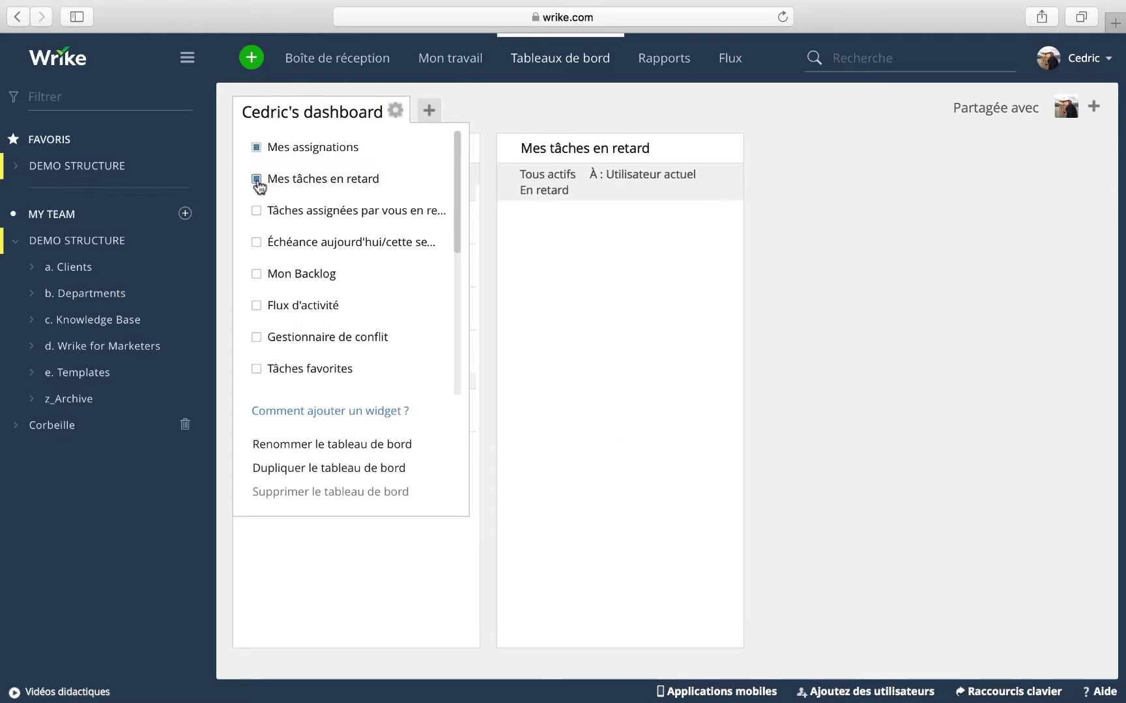
click(257, 307)
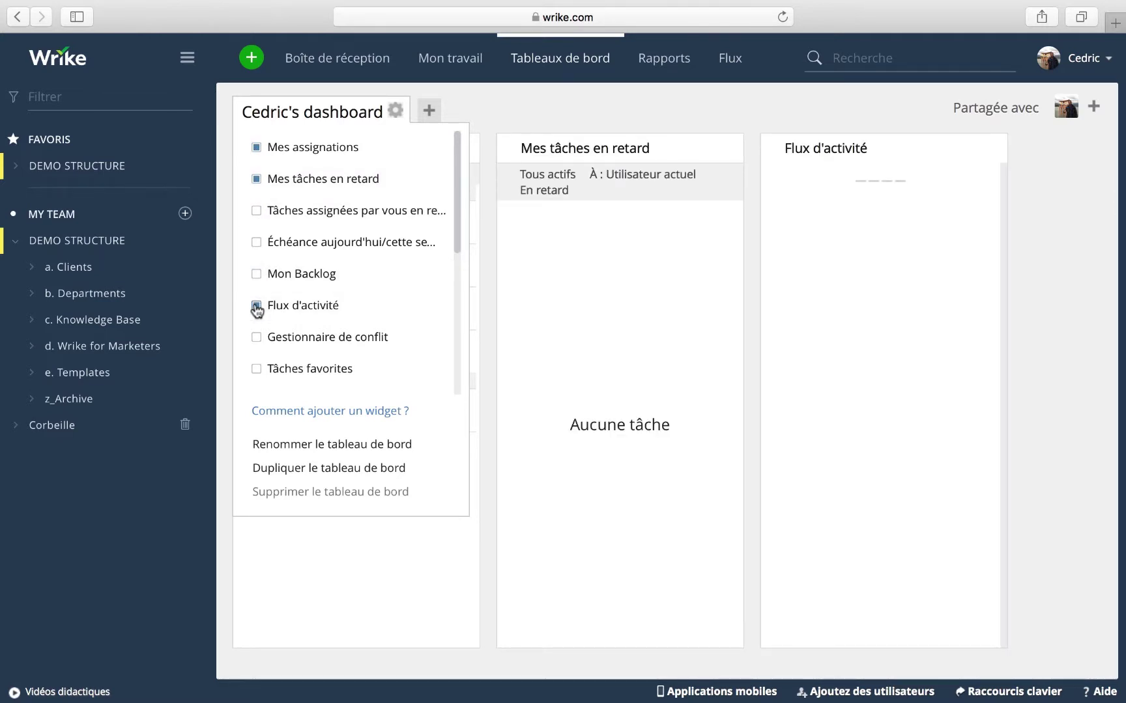
click(620, 116)
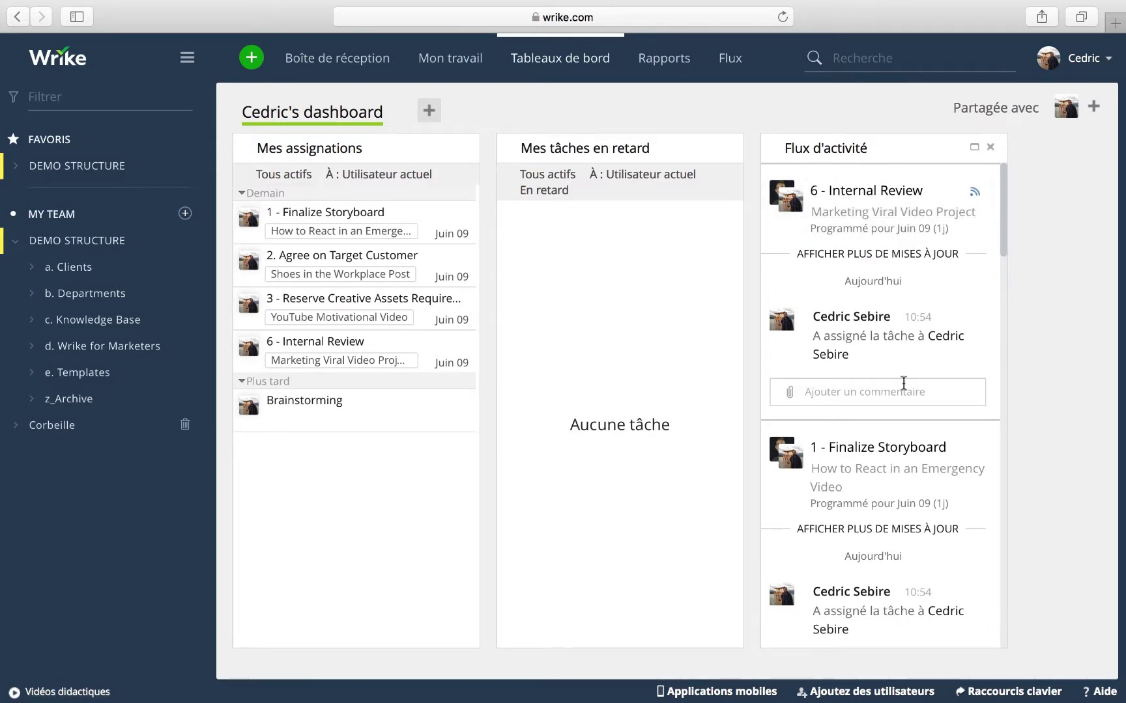
Reposition the Flux d'activité widget above Mes assignations in the dashboard's first column
scroll(903, 383, down, 5)
scroll(904, 383, up, 5)
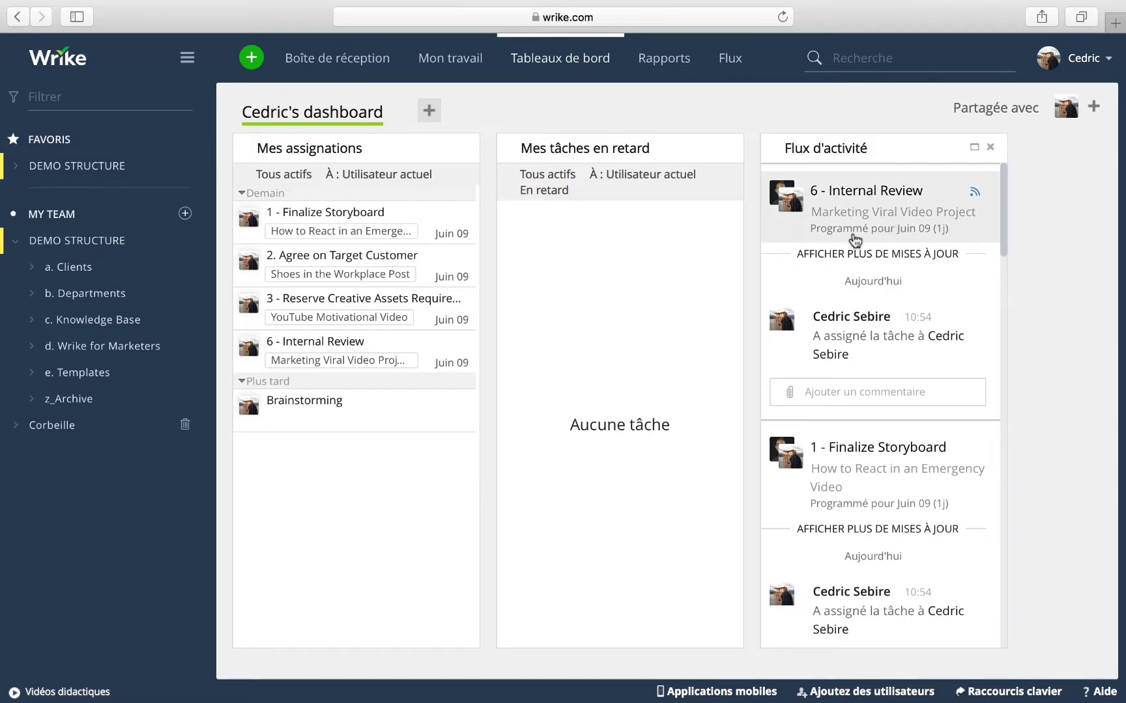
drag(855, 241, 898, 144)
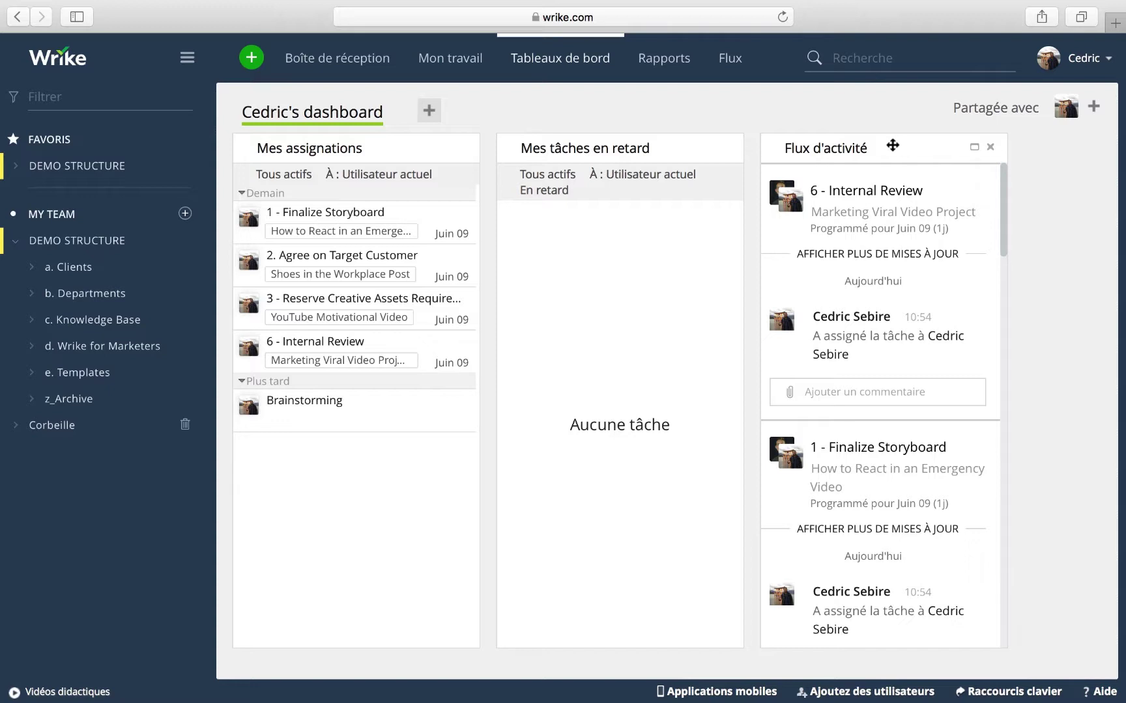
drag(892, 146, 369, 306)
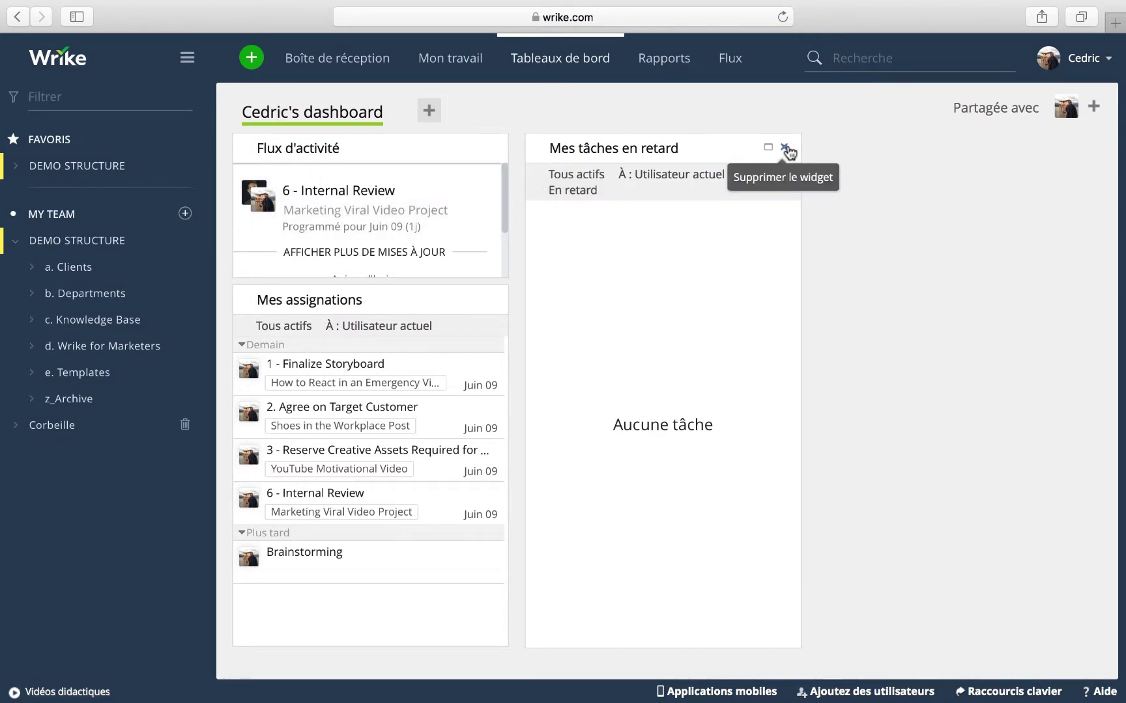
Replace the dashboard's Mes tâches en retard widget with the widget for tasks due today or this week
click(786, 148)
click(396, 112)
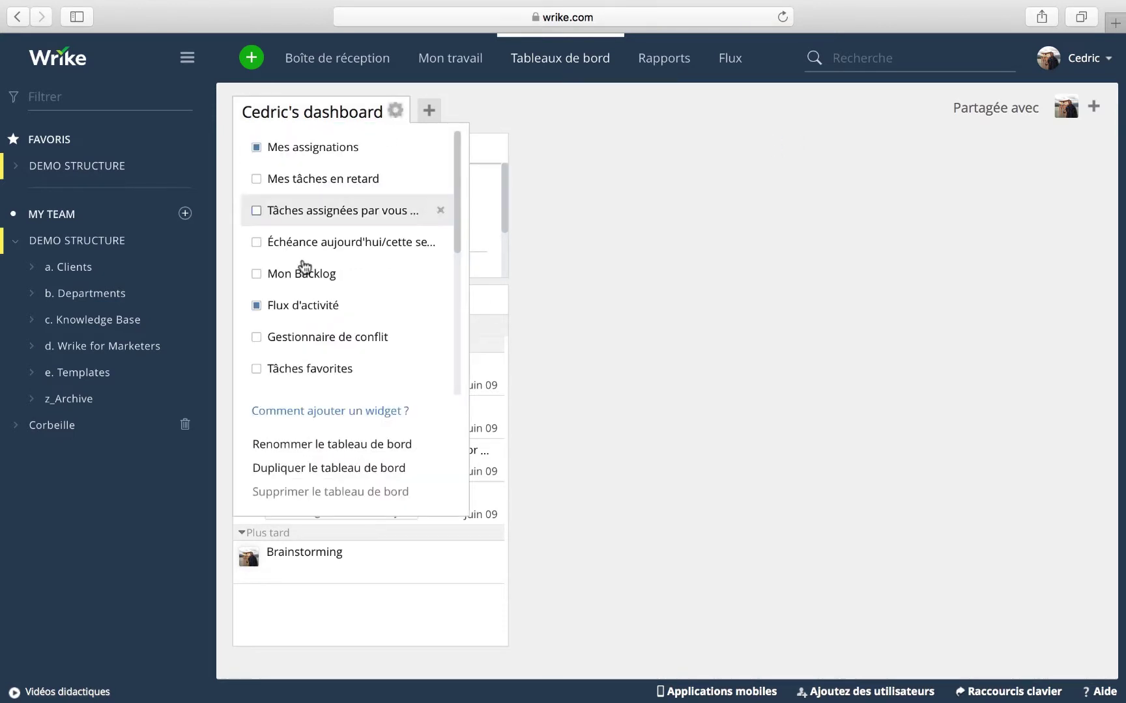
click(255, 244)
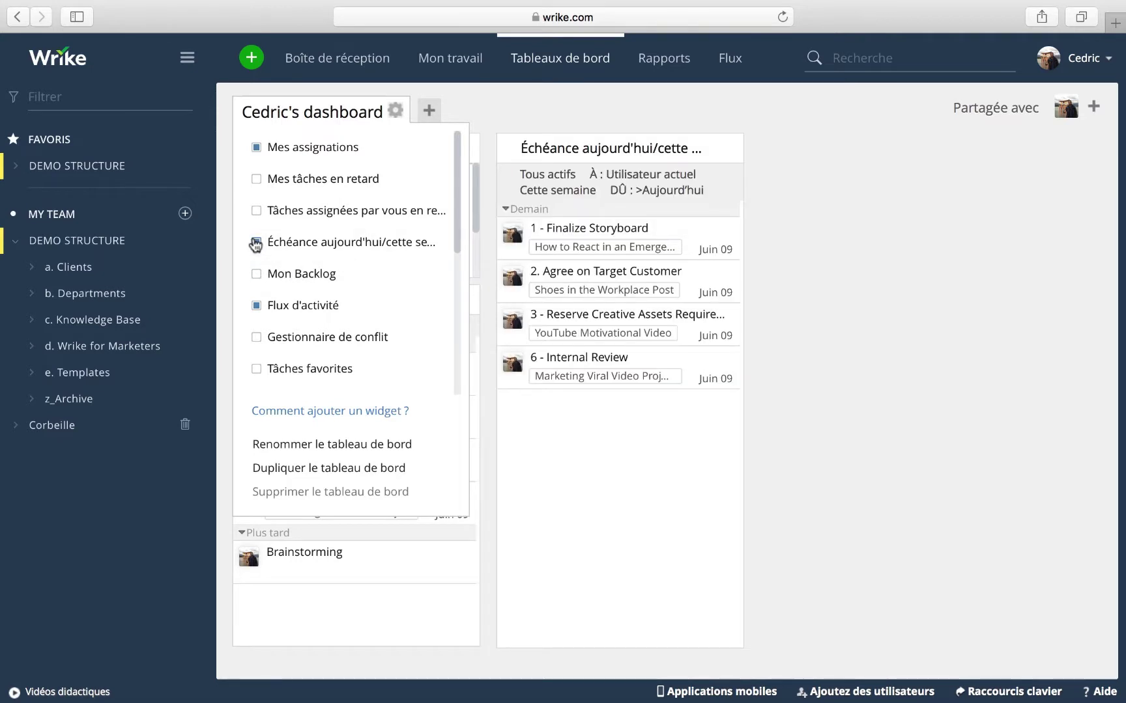
click(823, 326)
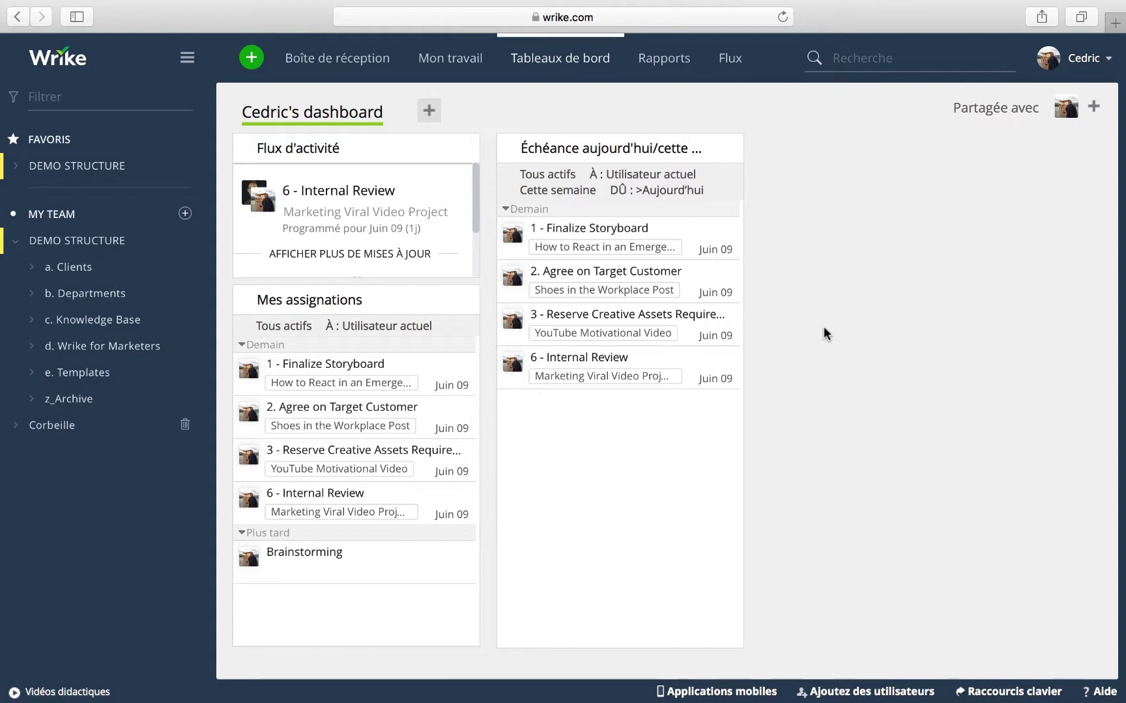
In the activity stream, post "quoi de neuf sur cette tache?" on the completed item named "task", mentioning a second colleague
click(730, 58)
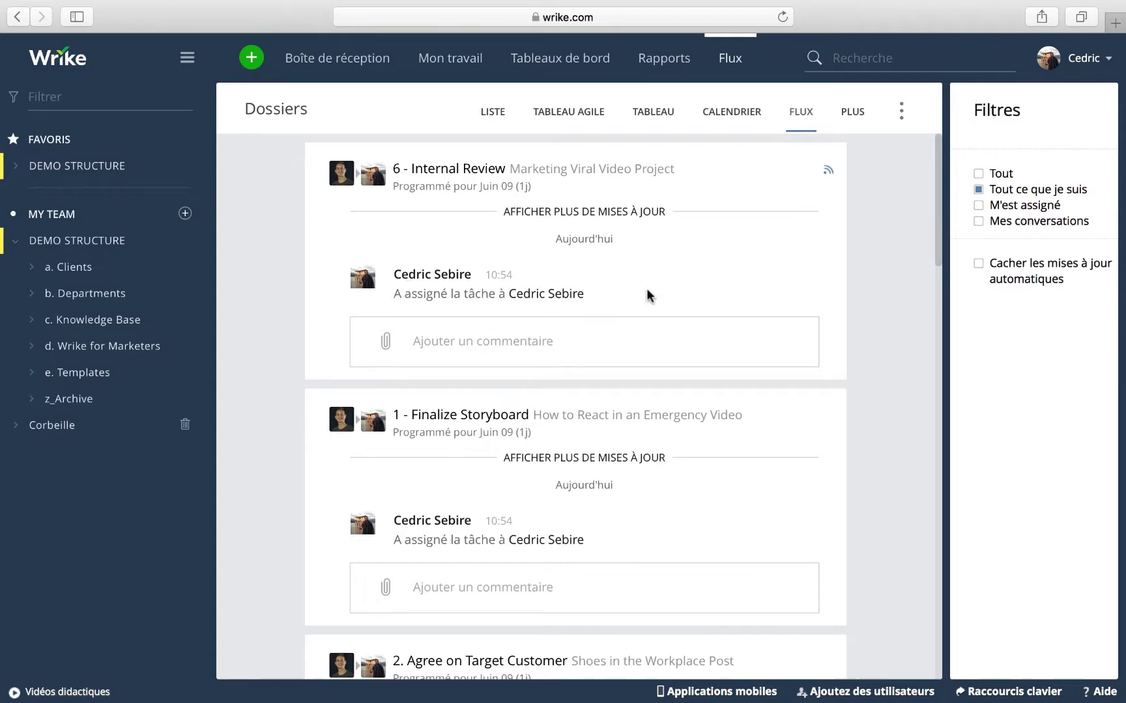
scroll(869, 392, down, 5)
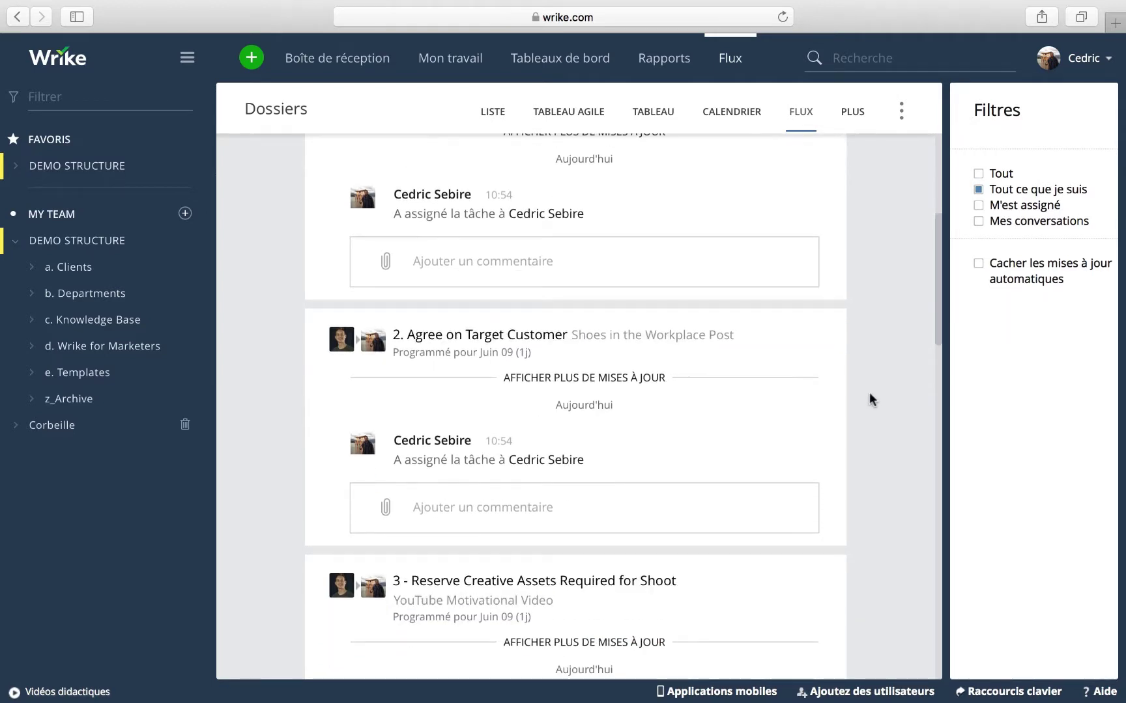
scroll(869, 393, down, 5)
scroll(869, 392, down, 5)
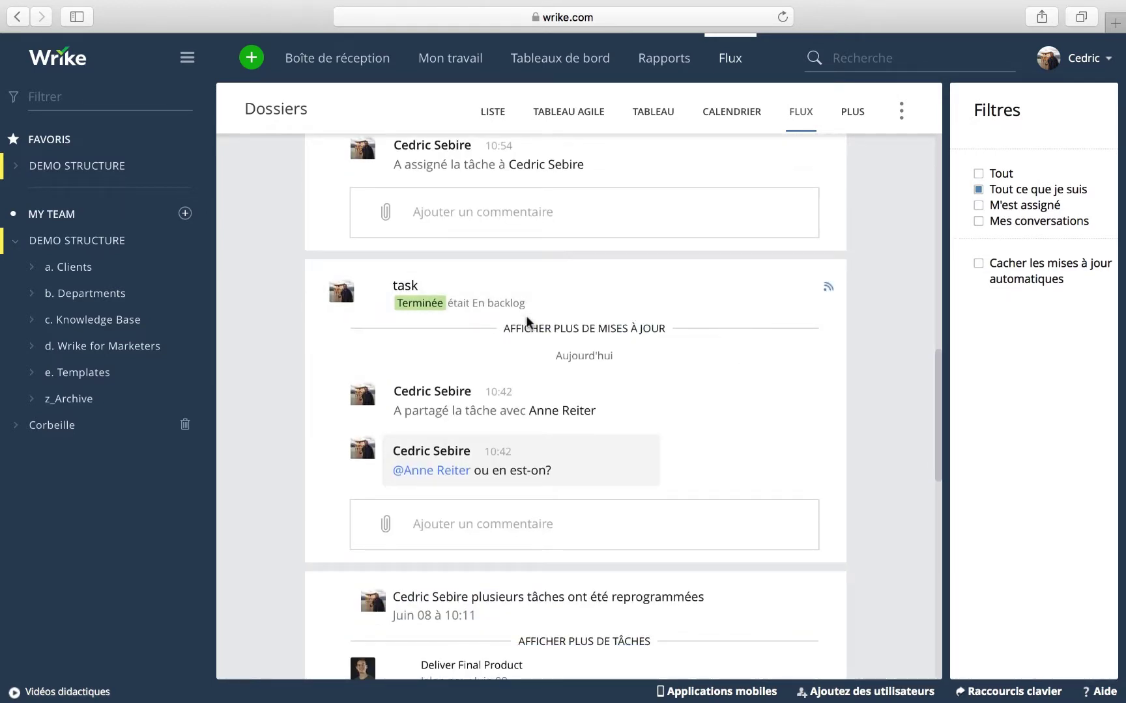
scroll(903, 434, down, 5)
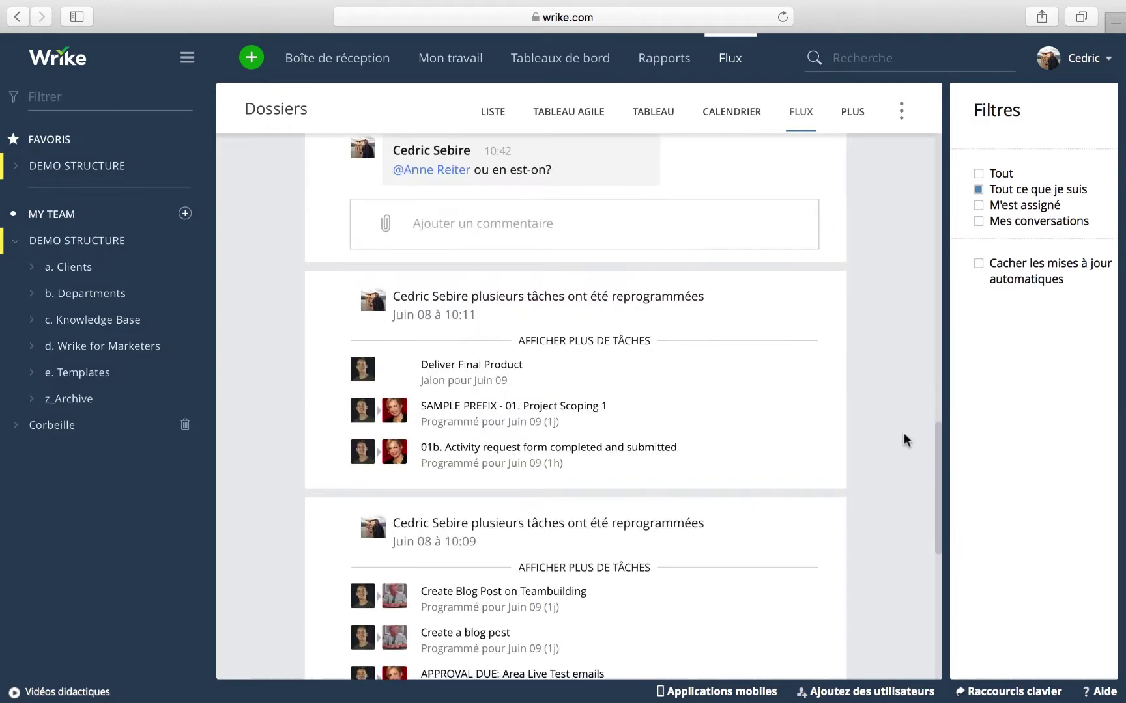
scroll(902, 432, up, 2)
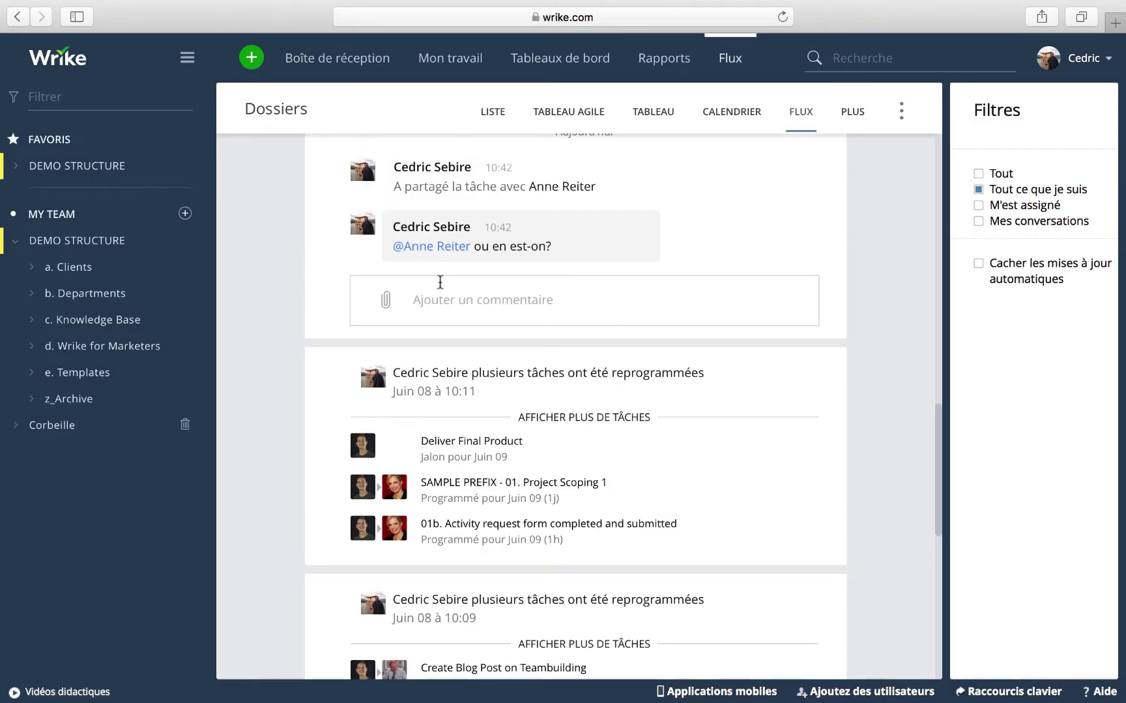
click(432, 299)
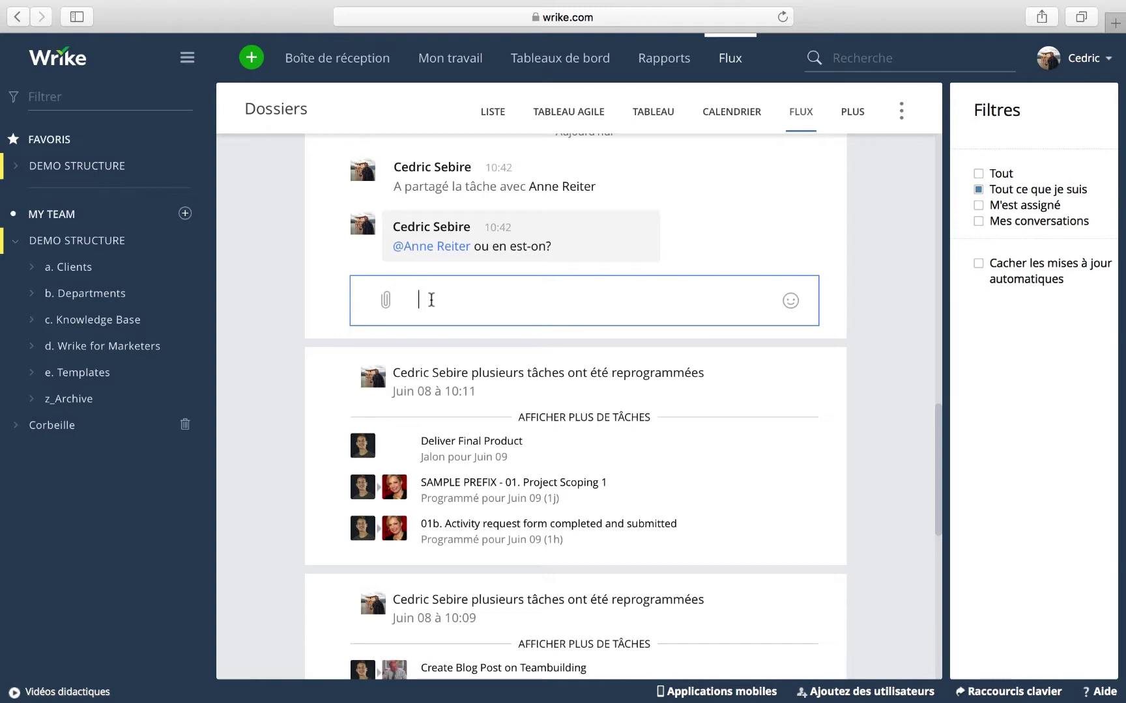
text(@)
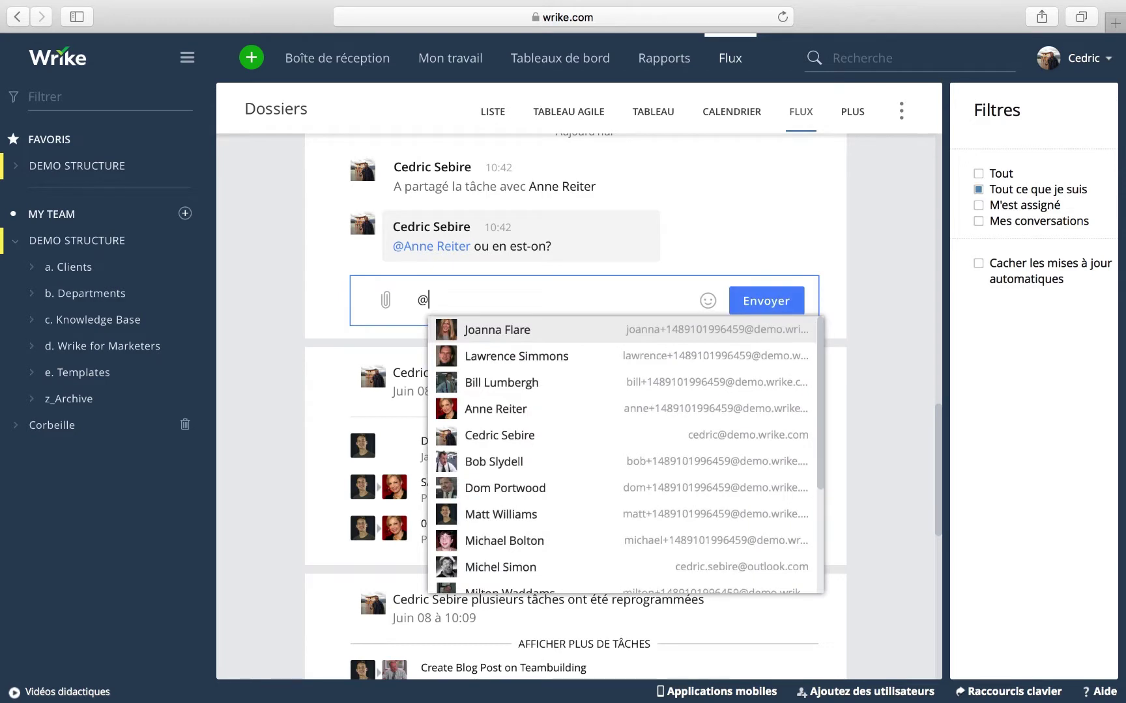
click(491, 352)
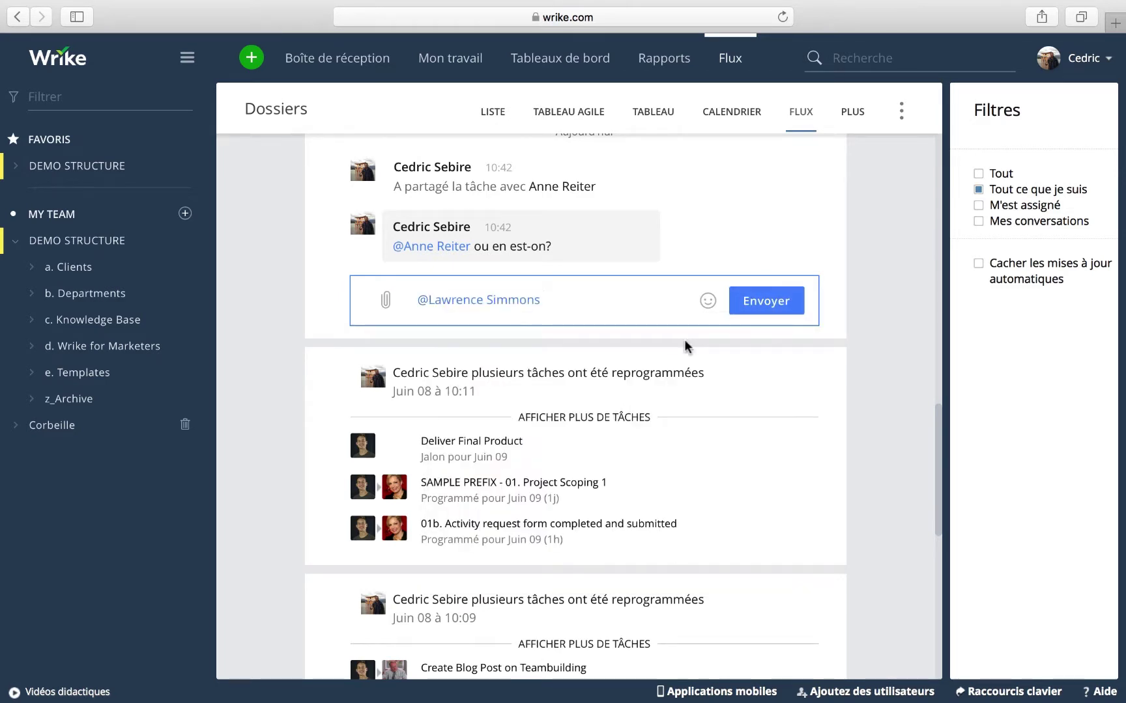
text(quoi de neuf sur cette ta)
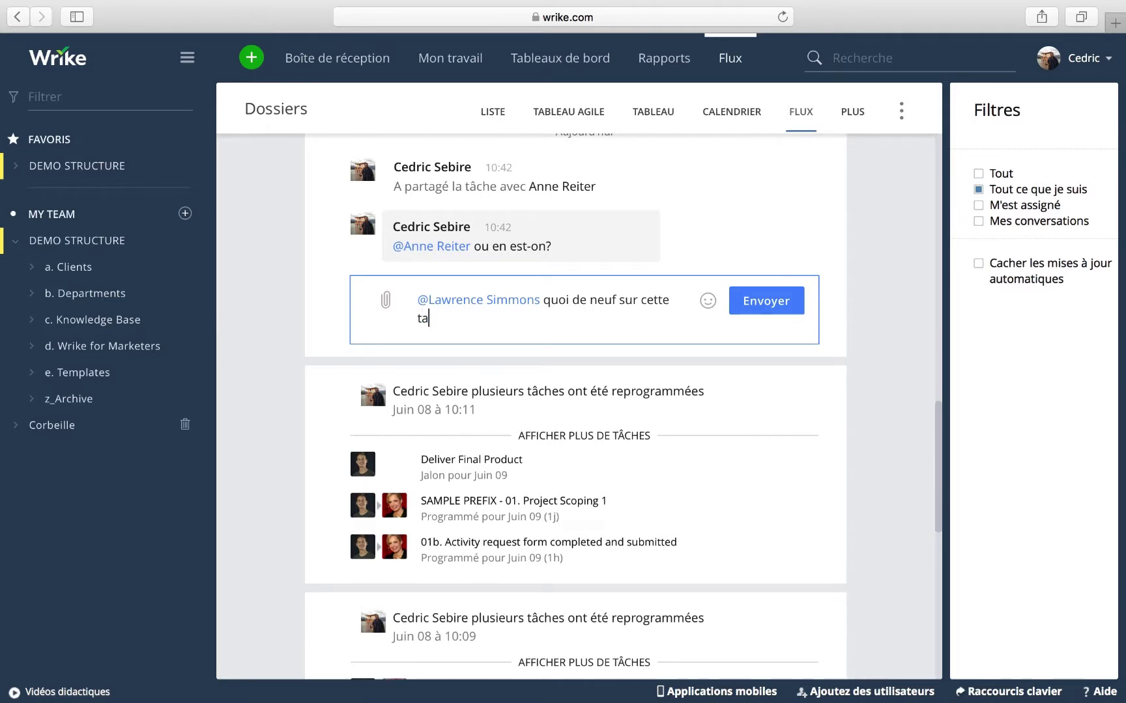
text(che?)
click(779, 307)
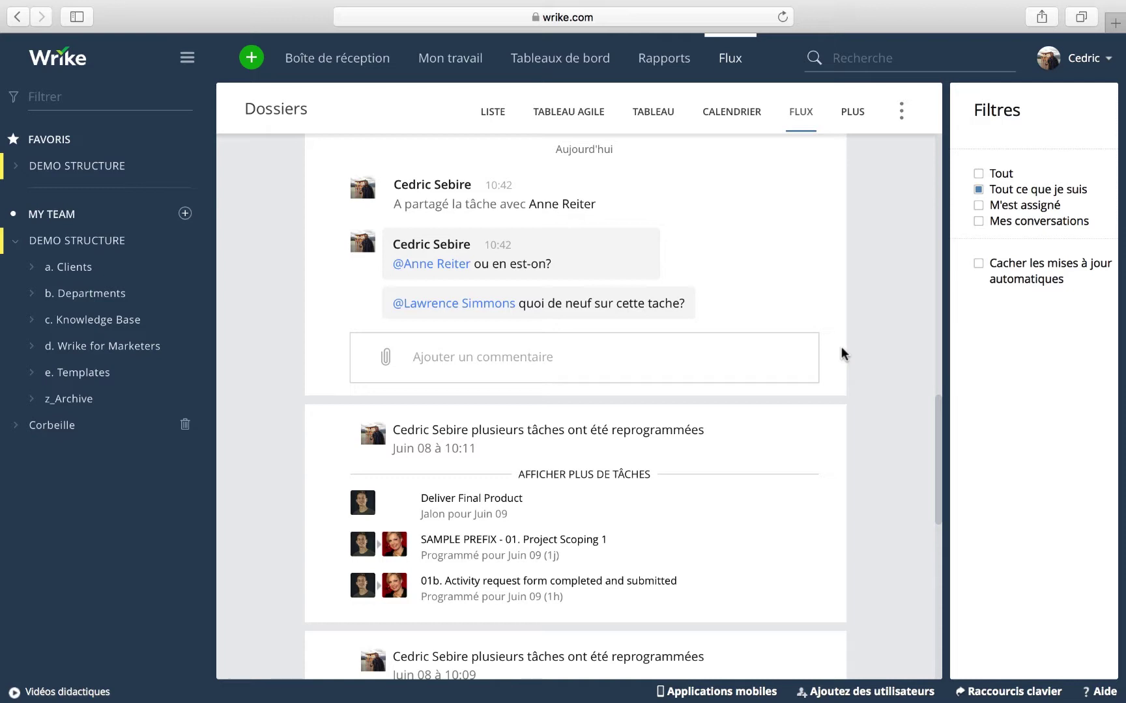
Open the DEMO STRUCTURE folder under MY TEAM and expand its "a. Clients" subfolder
click(65, 241)
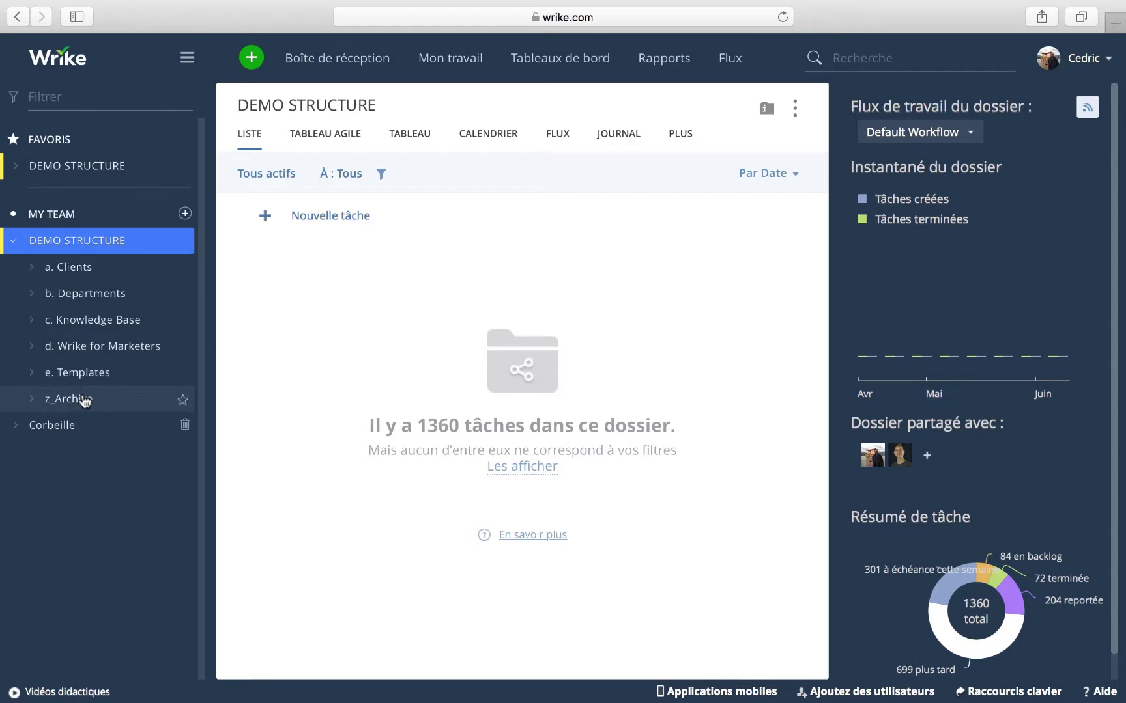
click(30, 268)
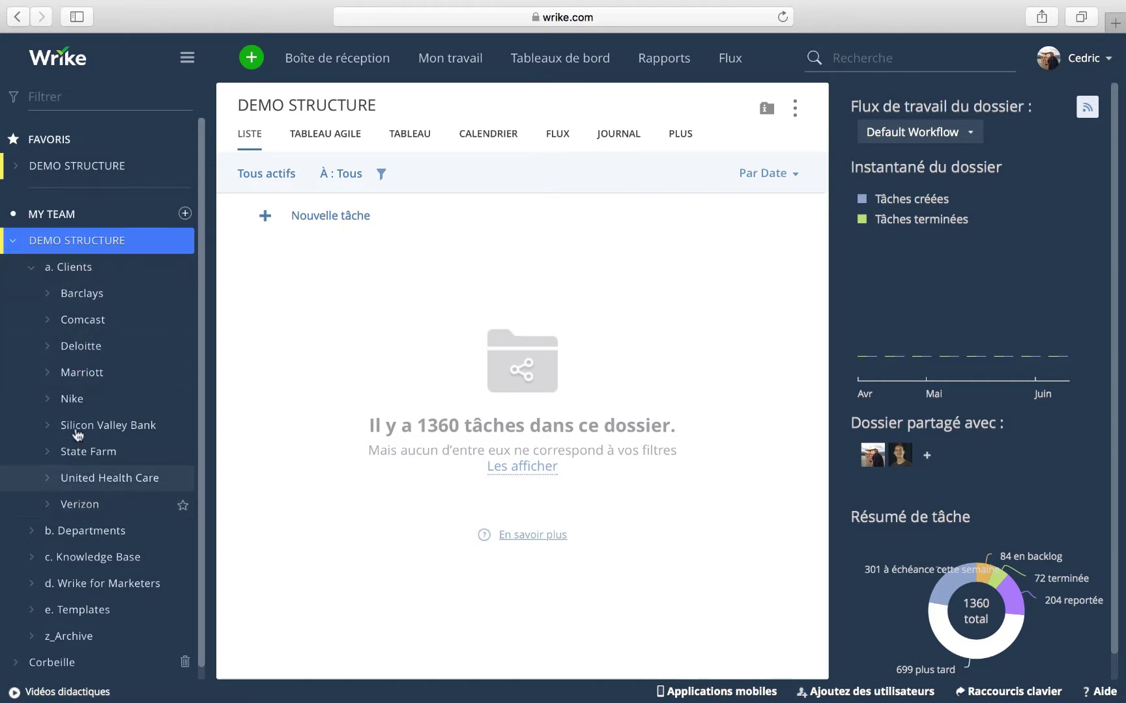
Collapse the "a. Clients" folder and examine the subfolders of "b. Departments" and its Analytics + Business Intelligence folder
click(30, 267)
click(31, 294)
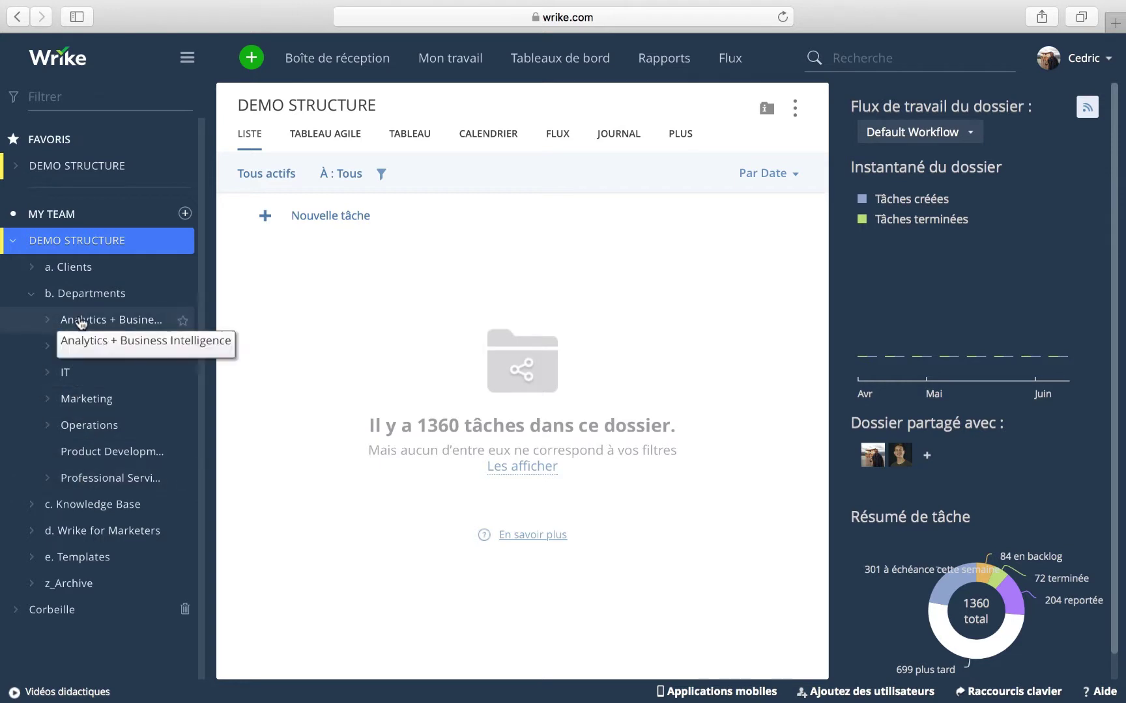
click(48, 320)
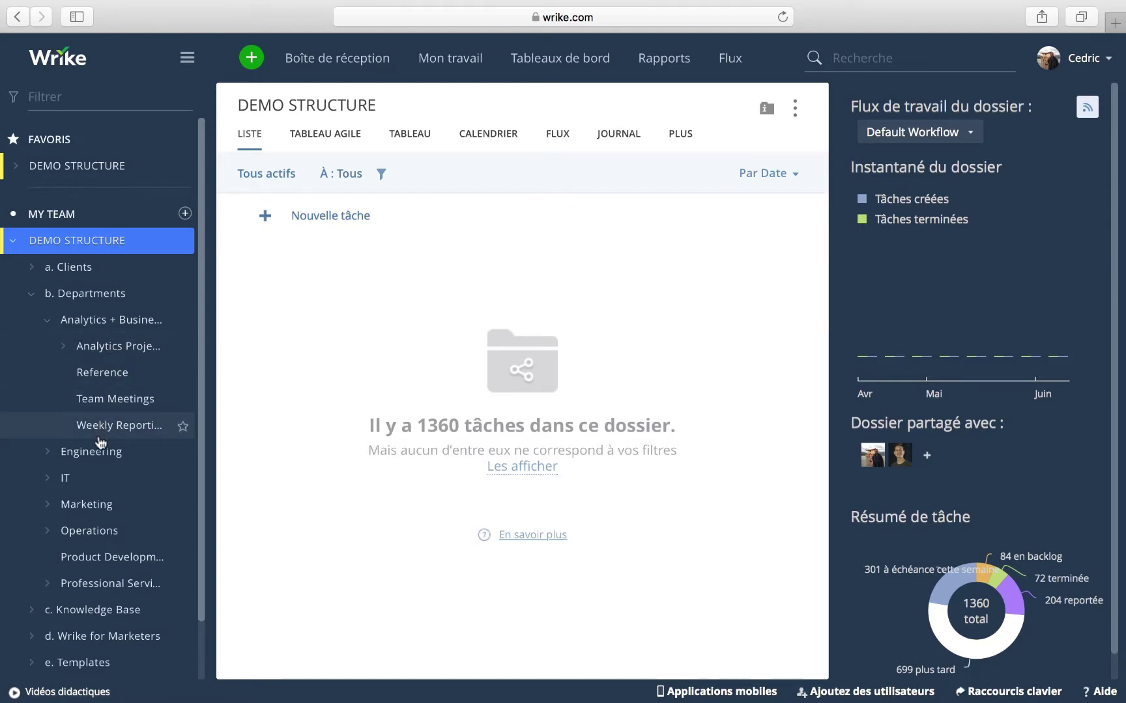
Collapse the Analytics + Business Intelligence, "b. Departments" and DEMO STRUCTURE folders in the MY TEAM tree
click(47, 320)
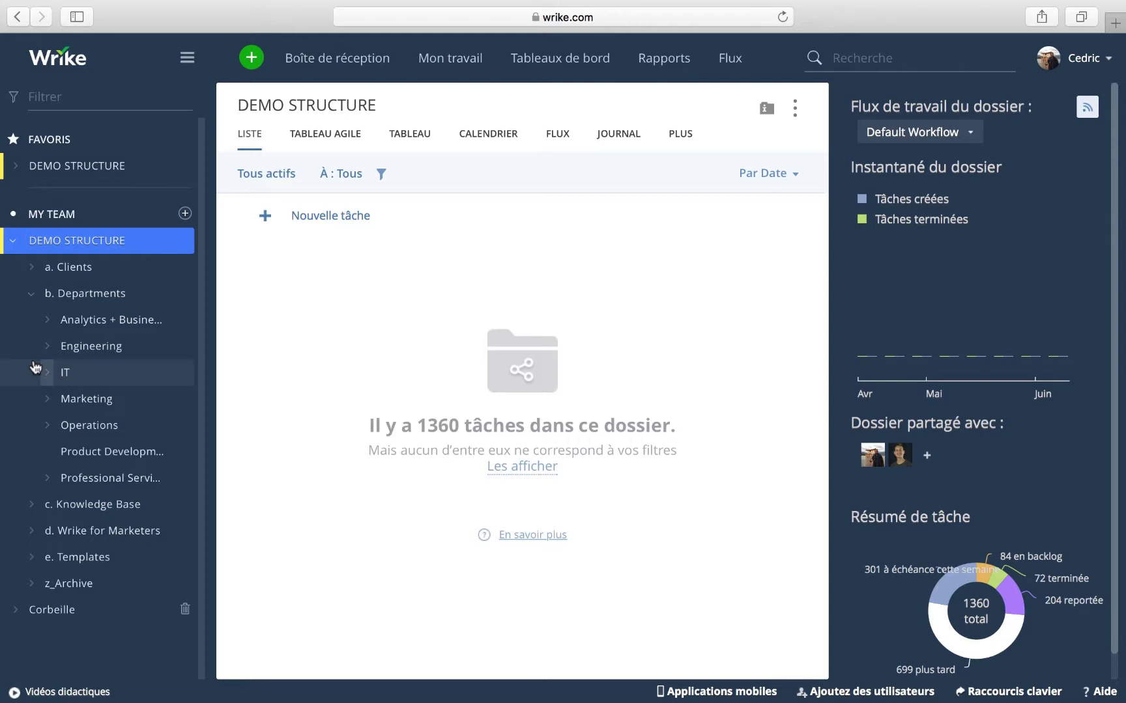
click(32, 294)
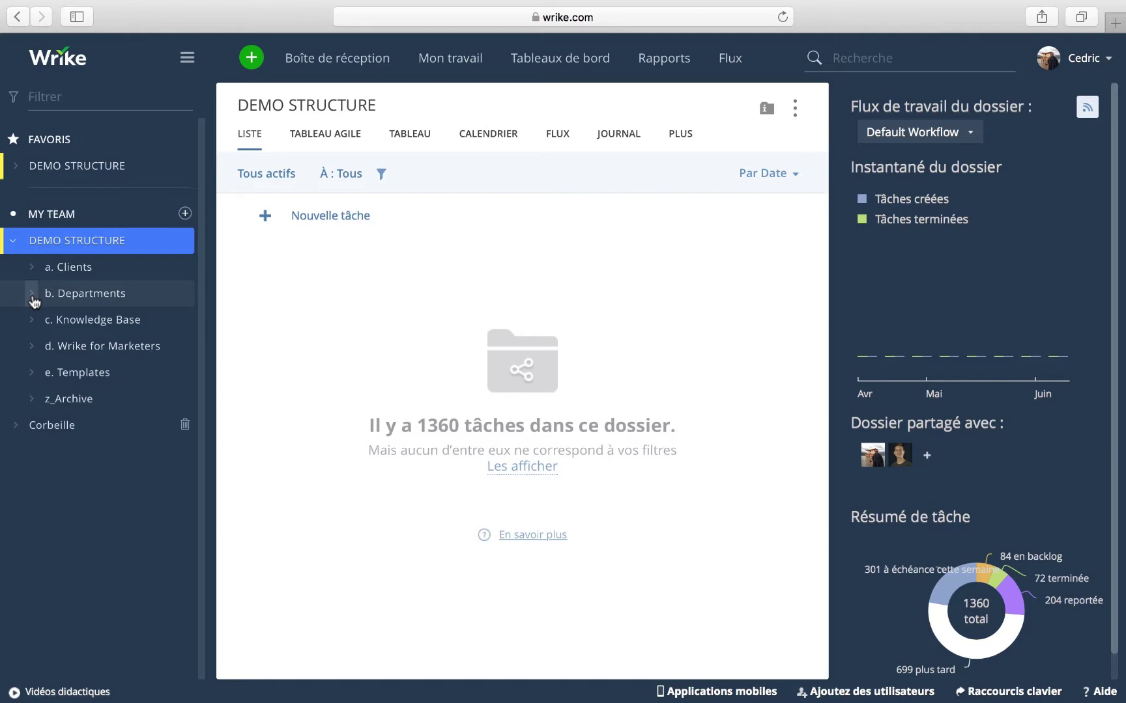
click(13, 241)
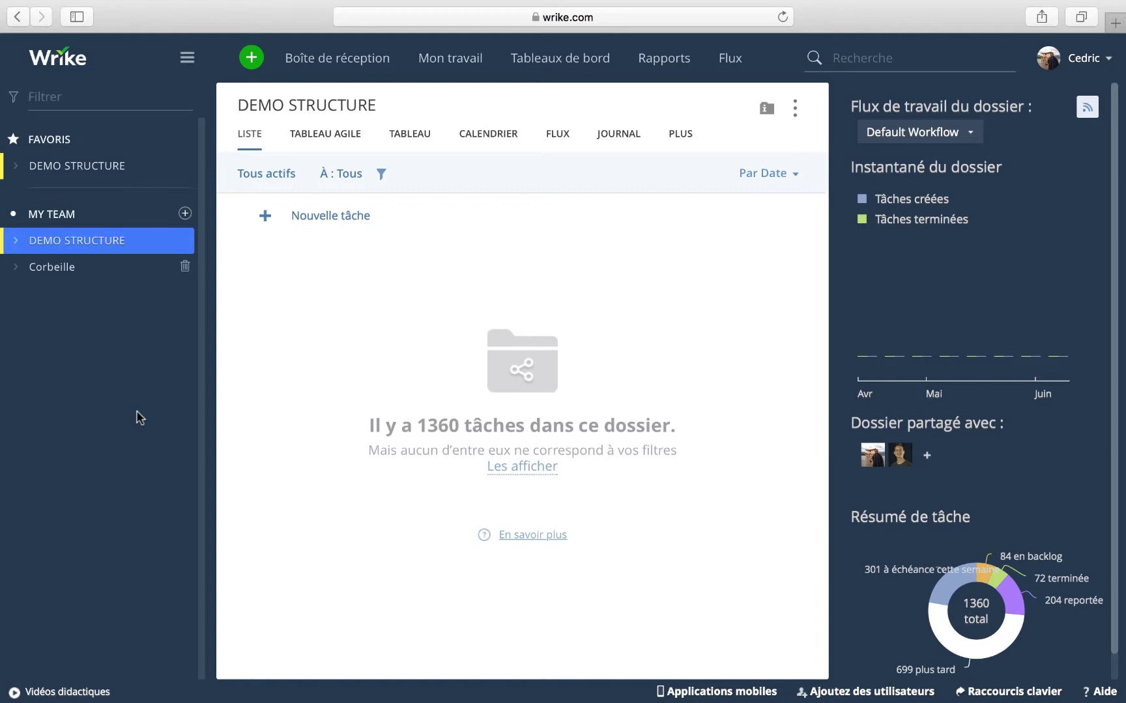
Create a folder named "Mariage" directly under MY TEAM
click(185, 214)
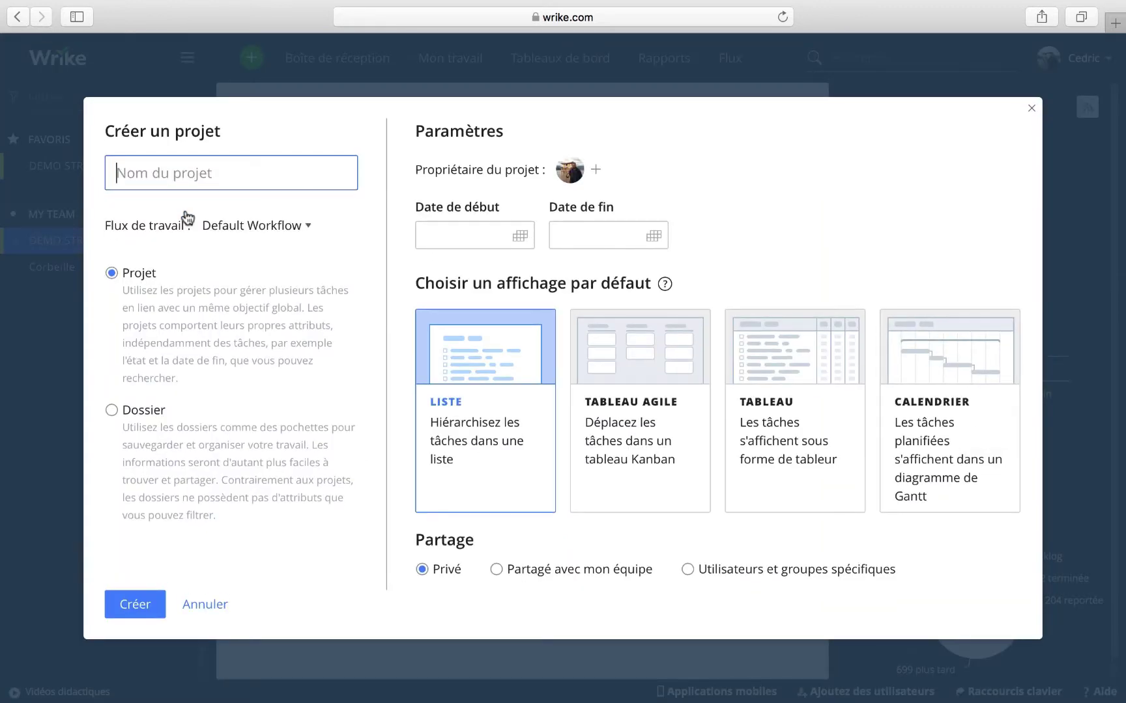
click(112, 416)
click(154, 187)
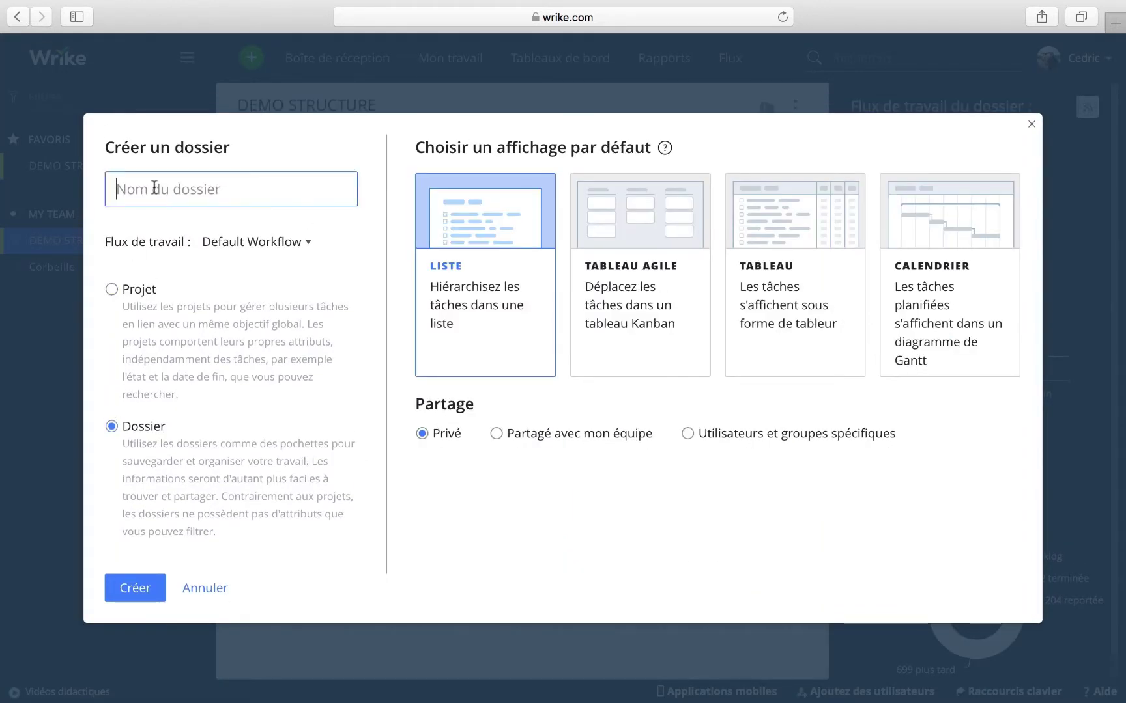
text(Maria)
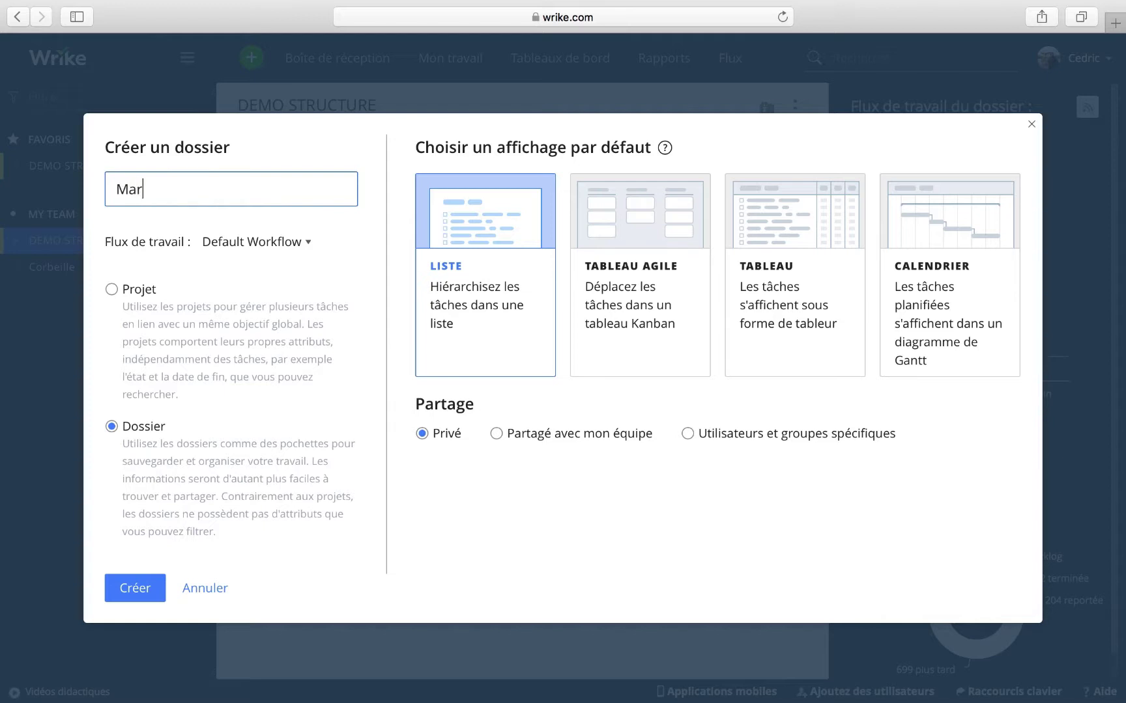
text(ge)
click(139, 591)
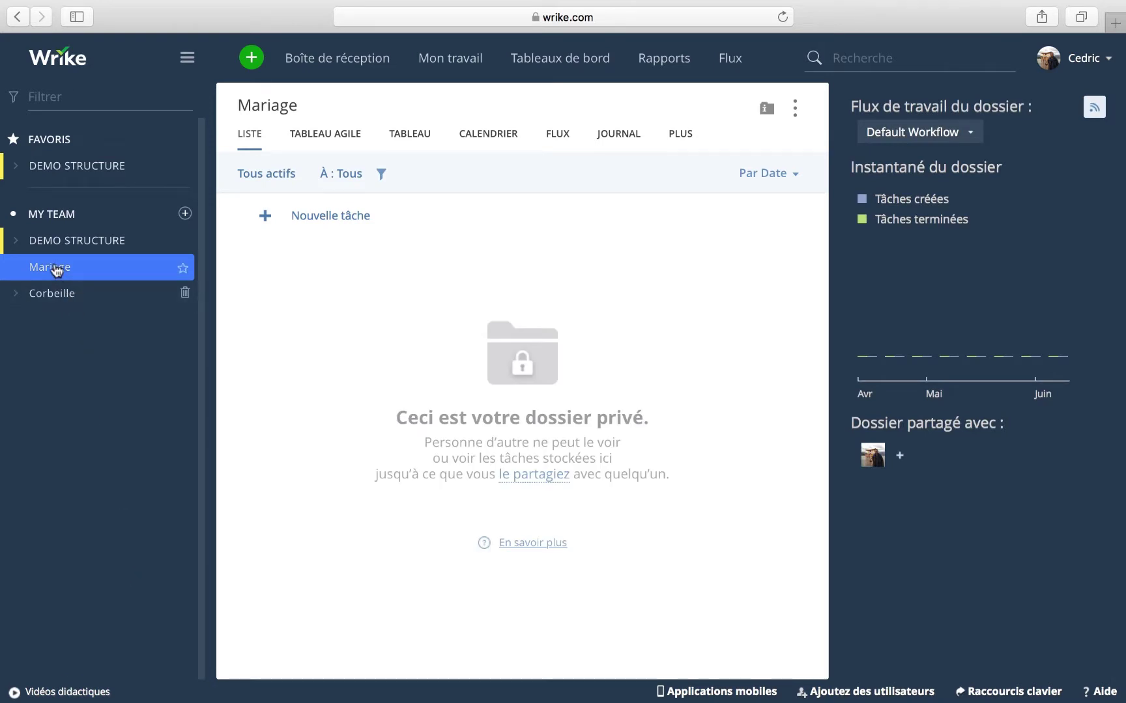
Create a project named "Musique" inside the Mariage folder
right_click(56, 270)
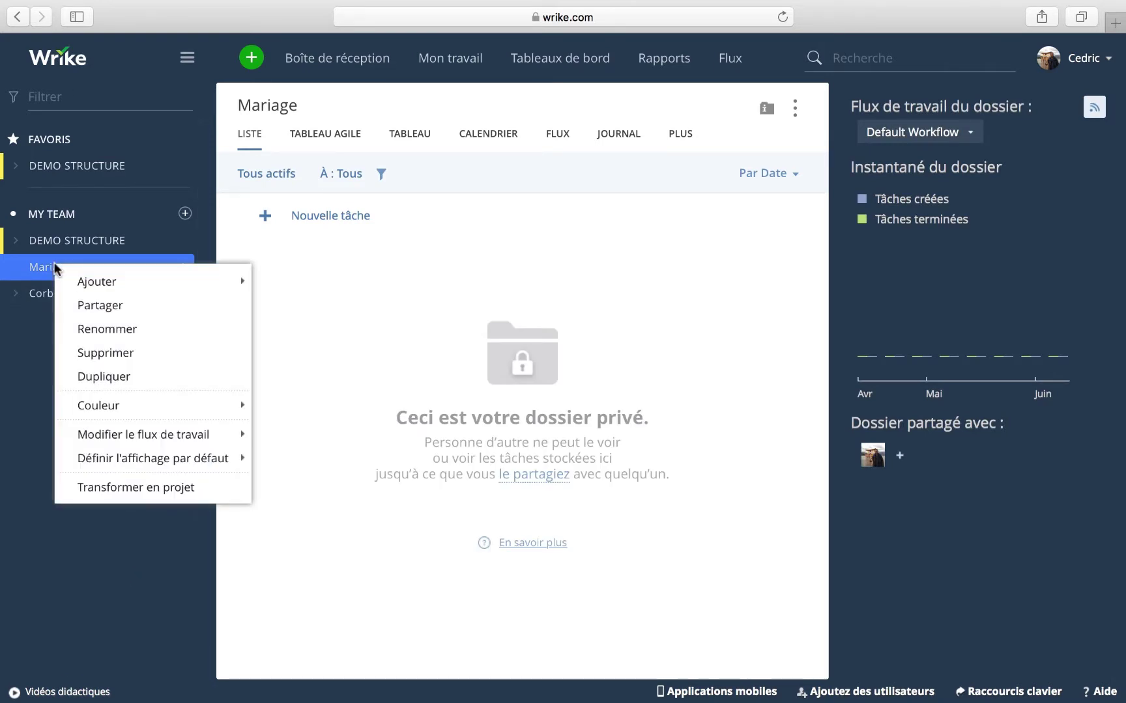
mouse_move(108, 290)
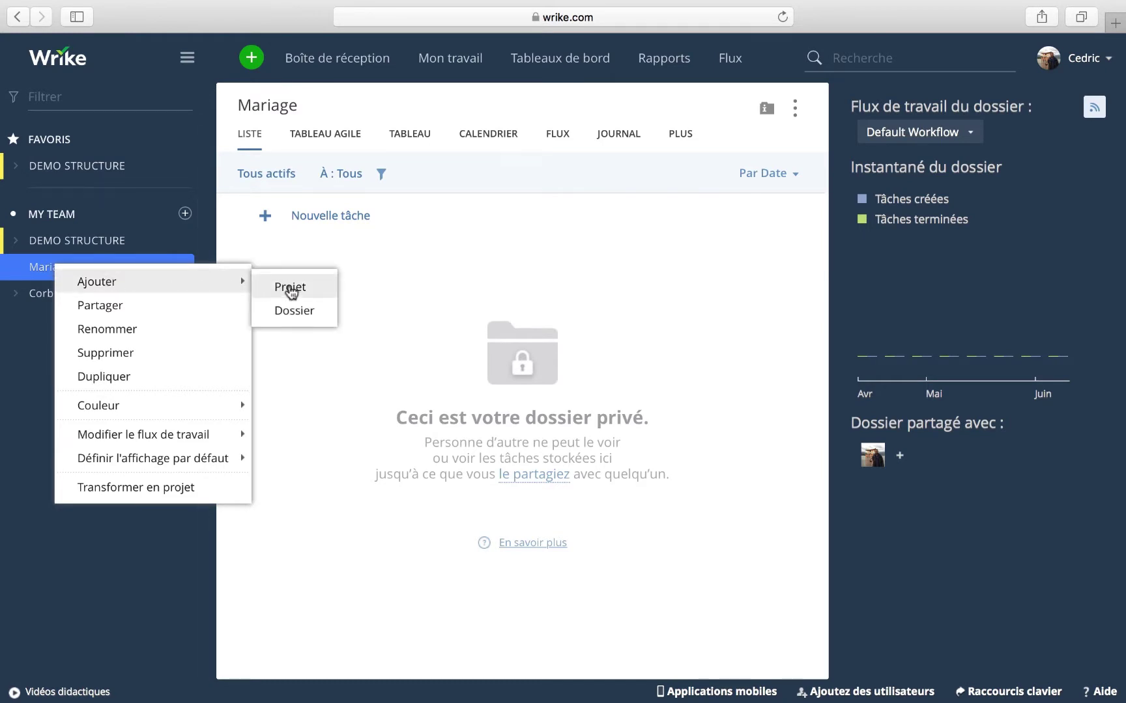
click(267, 290)
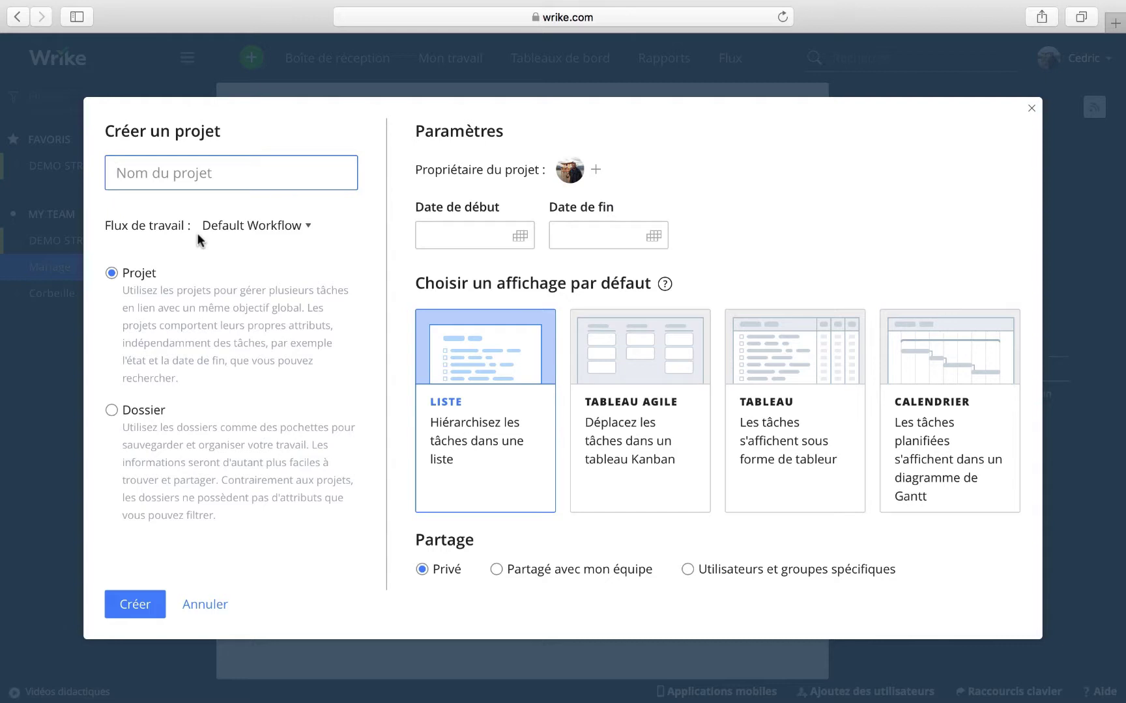
text(Mu)
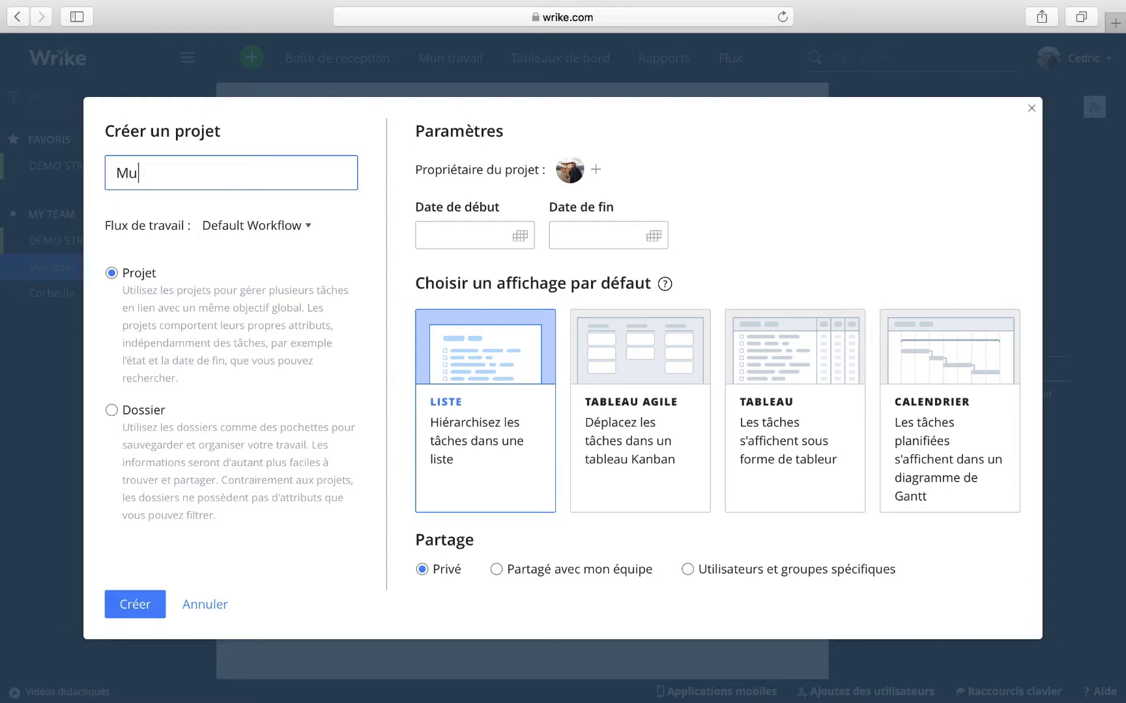
text(sique)
click(138, 604)
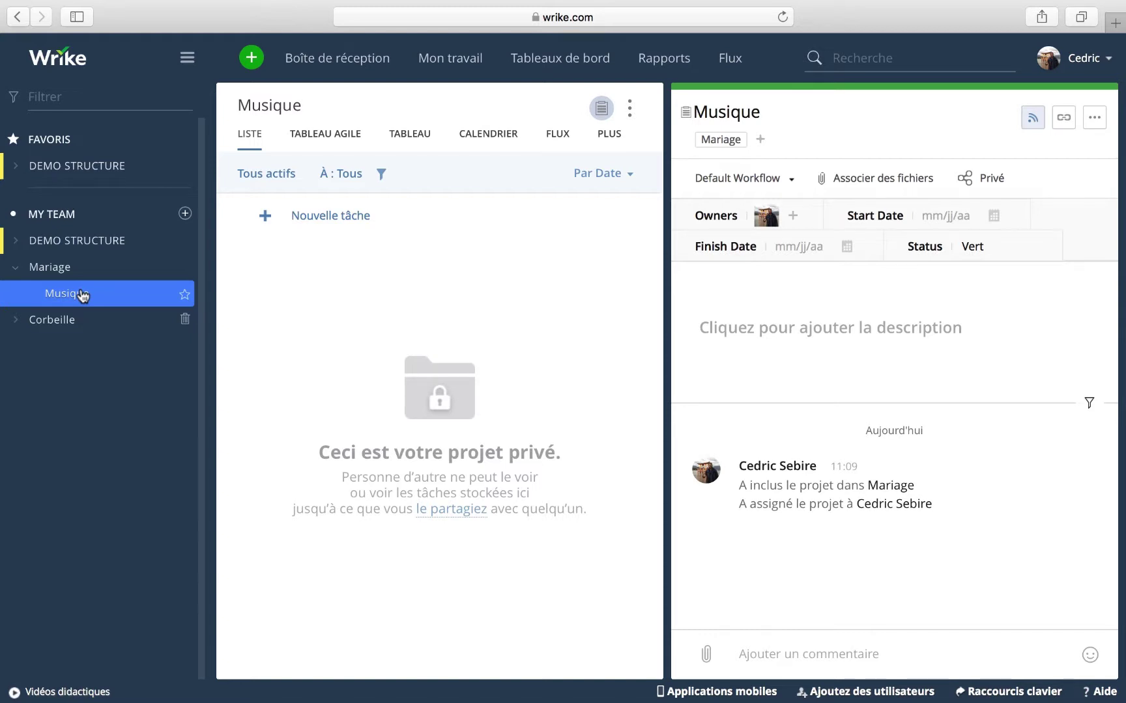
Create a subproject named "Eglise" inside the Musique project
right_click(82, 295)
mouse_move(186, 308)
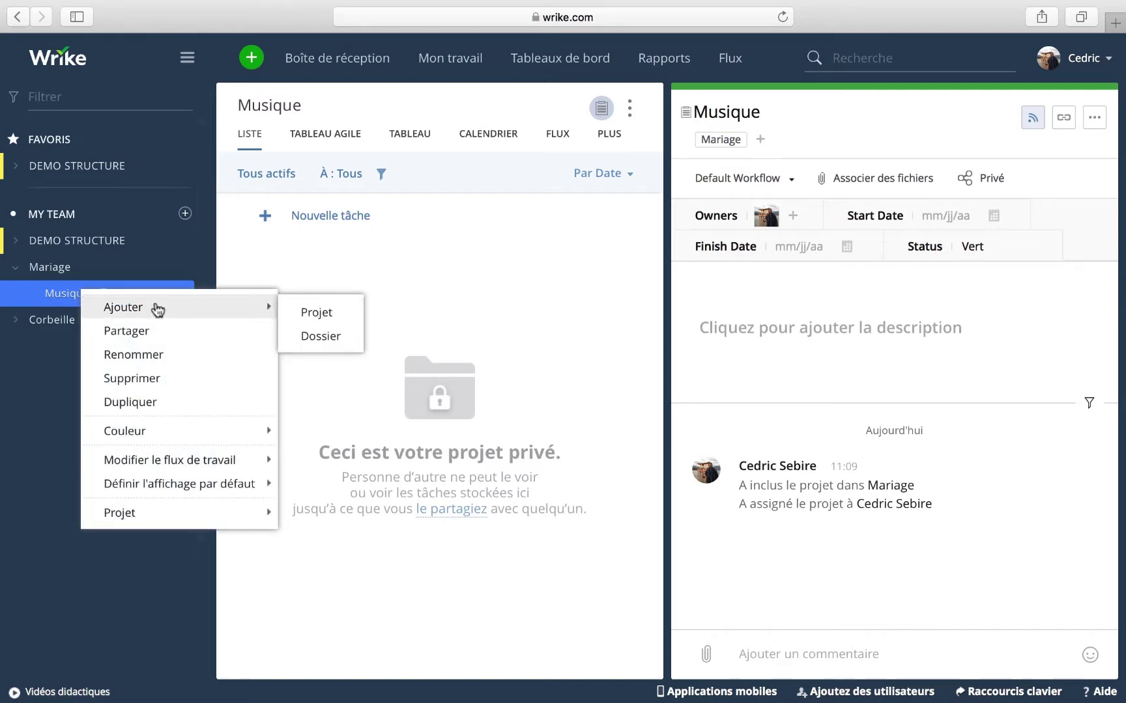
click(311, 317)
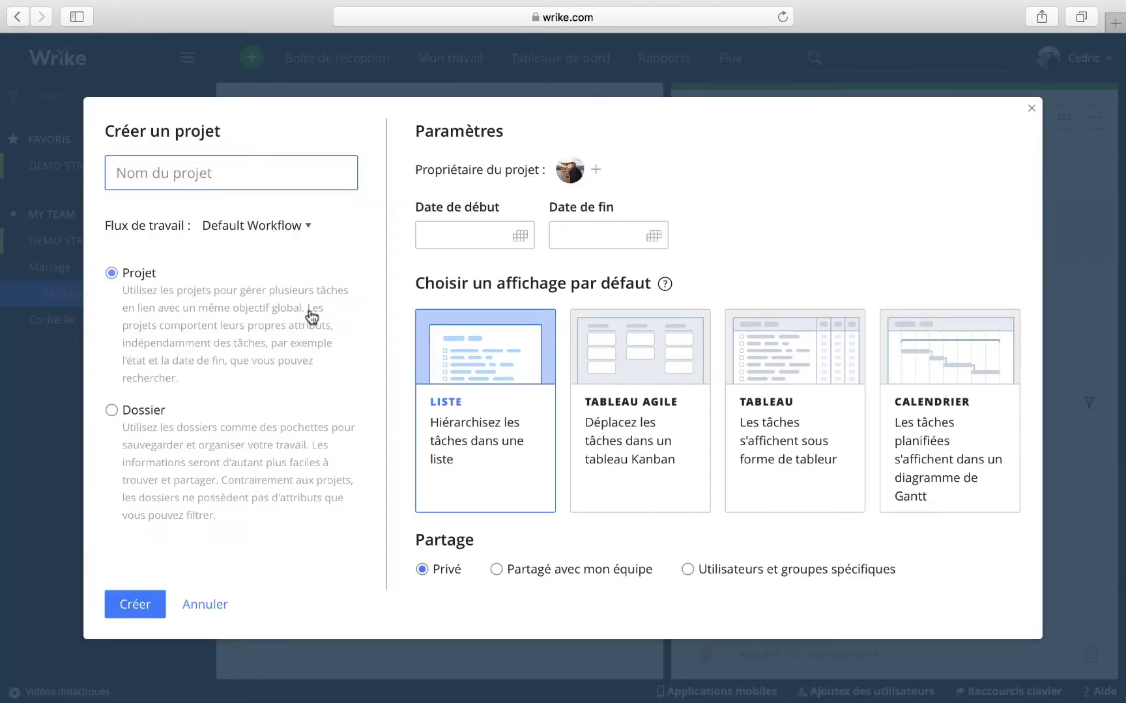
text(Eglise)
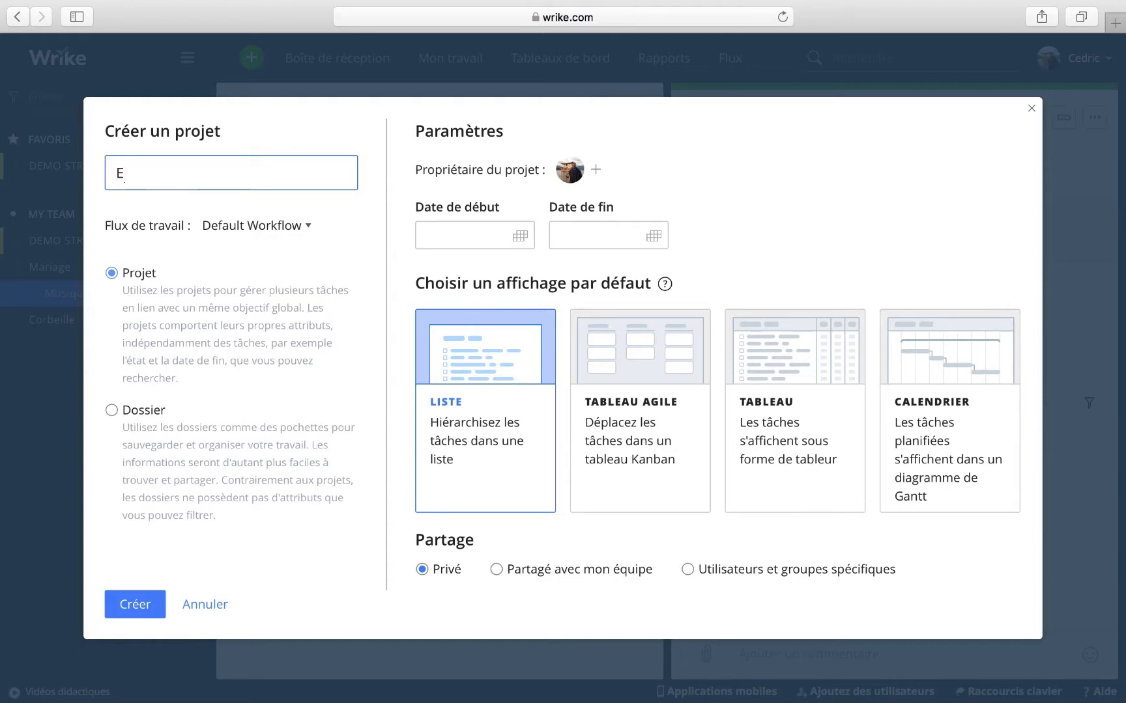
click(156, 613)
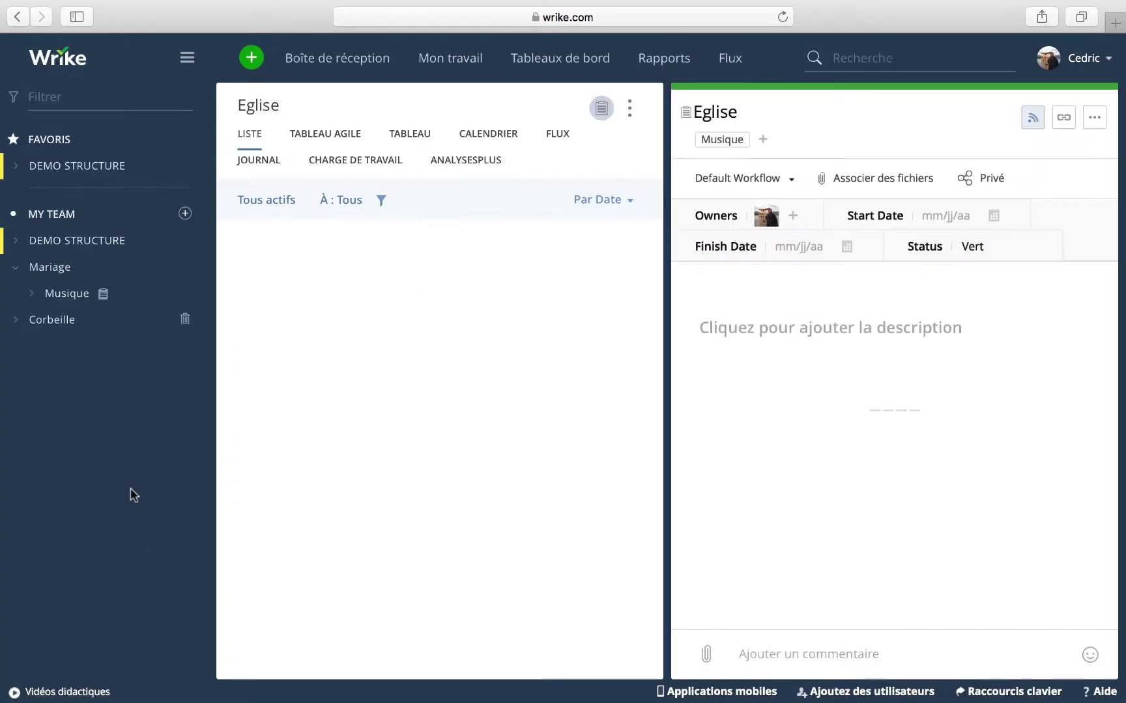
Create a second subproject named "Reception" inside the Musique project
right_click(71, 288)
mouse_move(130, 303)
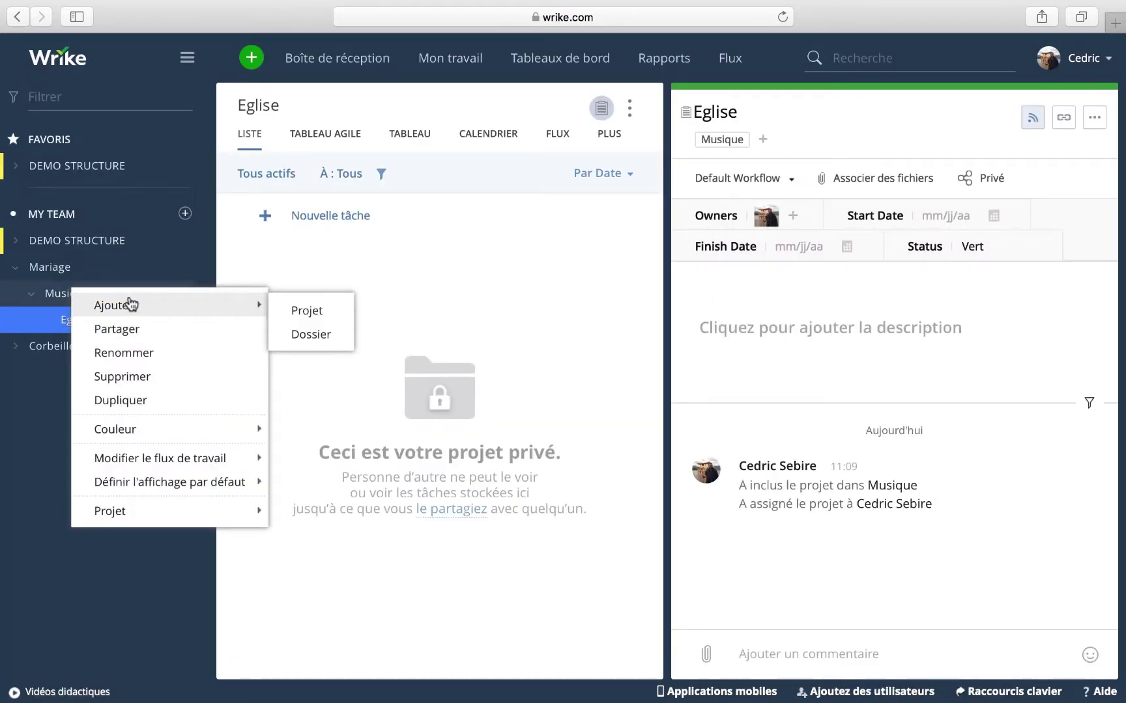
click(307, 311)
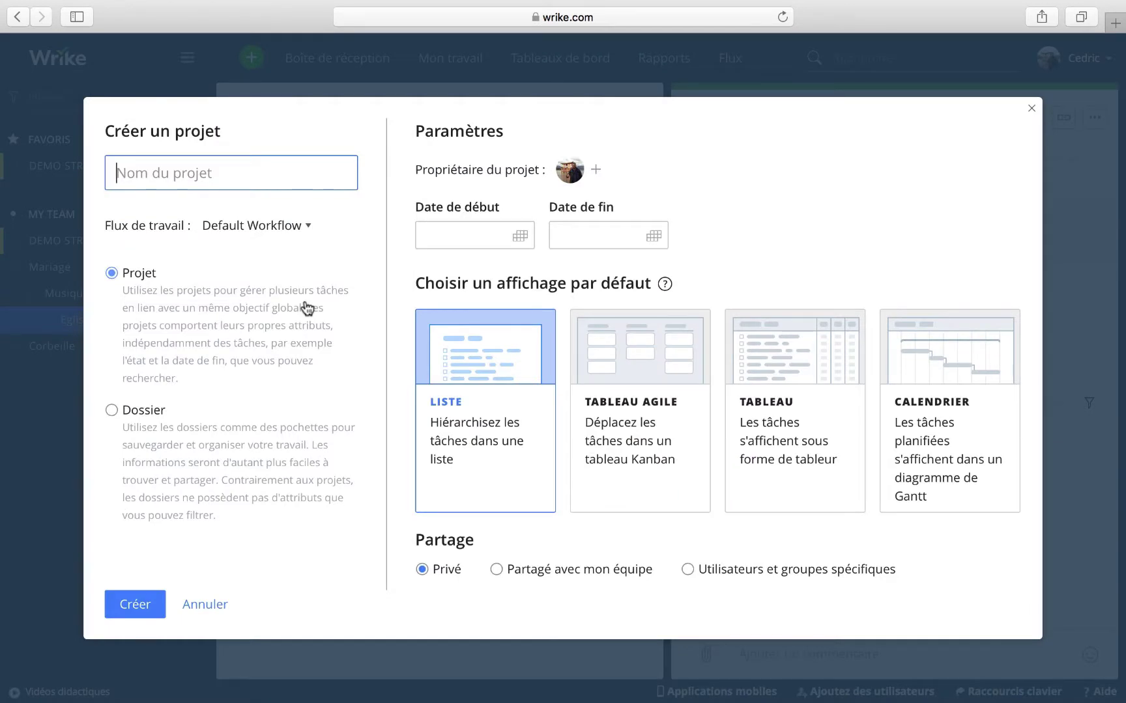
text(Recep)
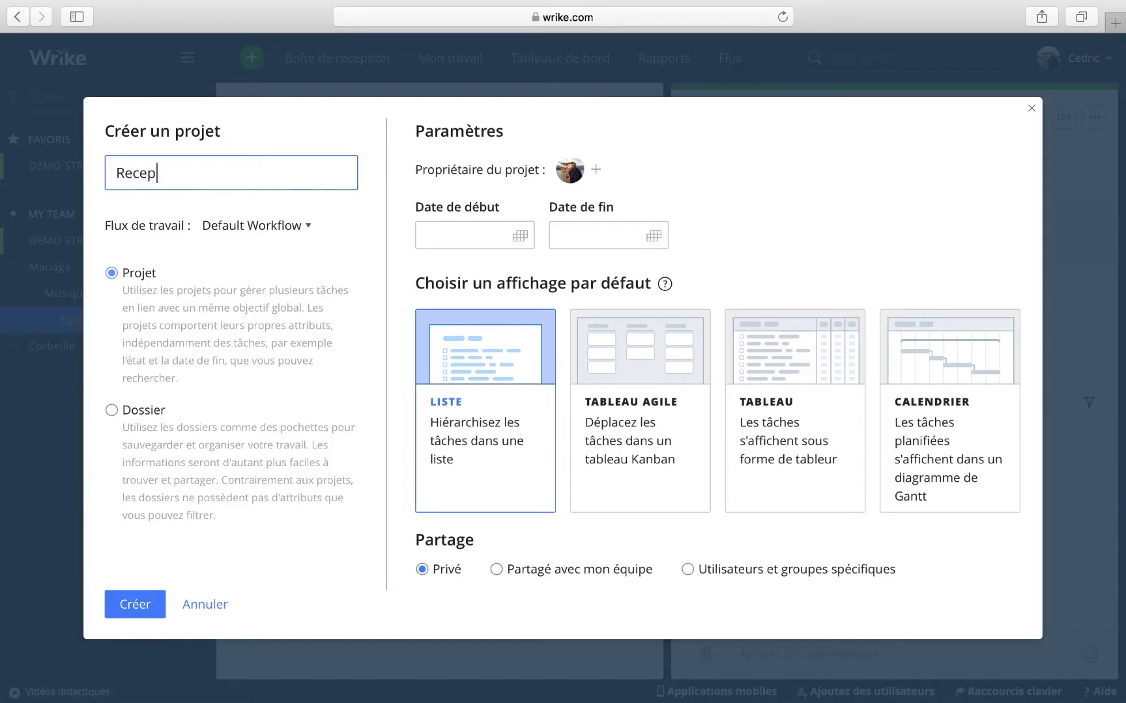
text(tion)
click(130, 604)
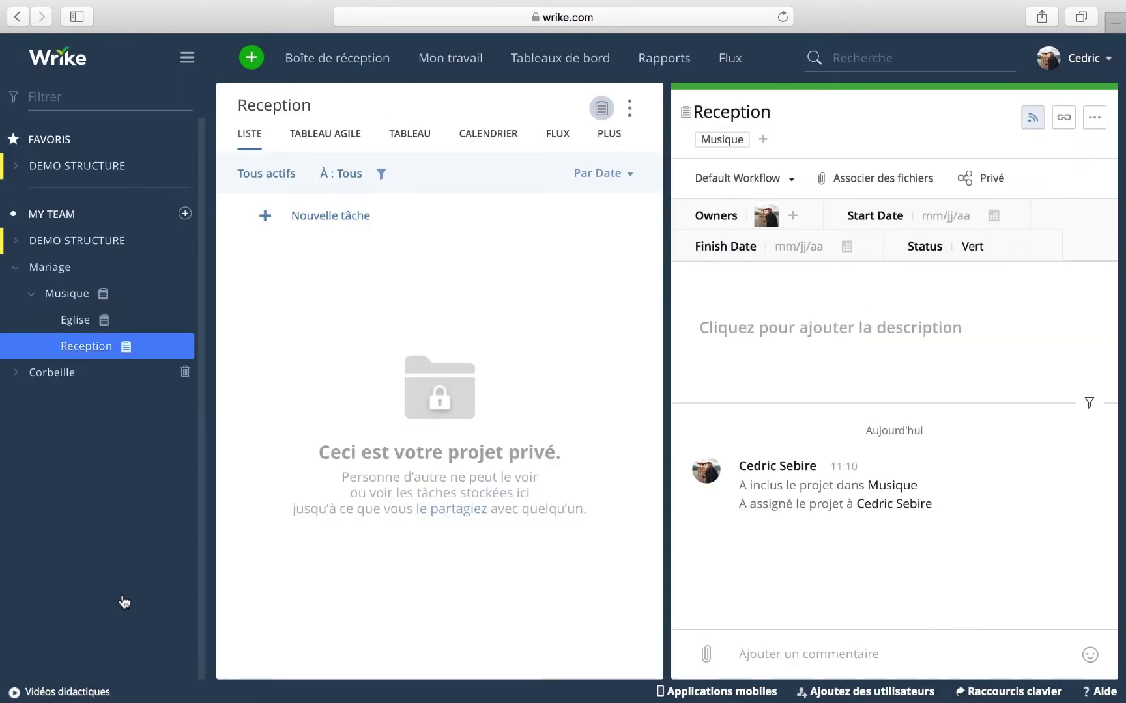
Open the Eglise project and add a task titled "Prospection" to its list
click(76, 322)
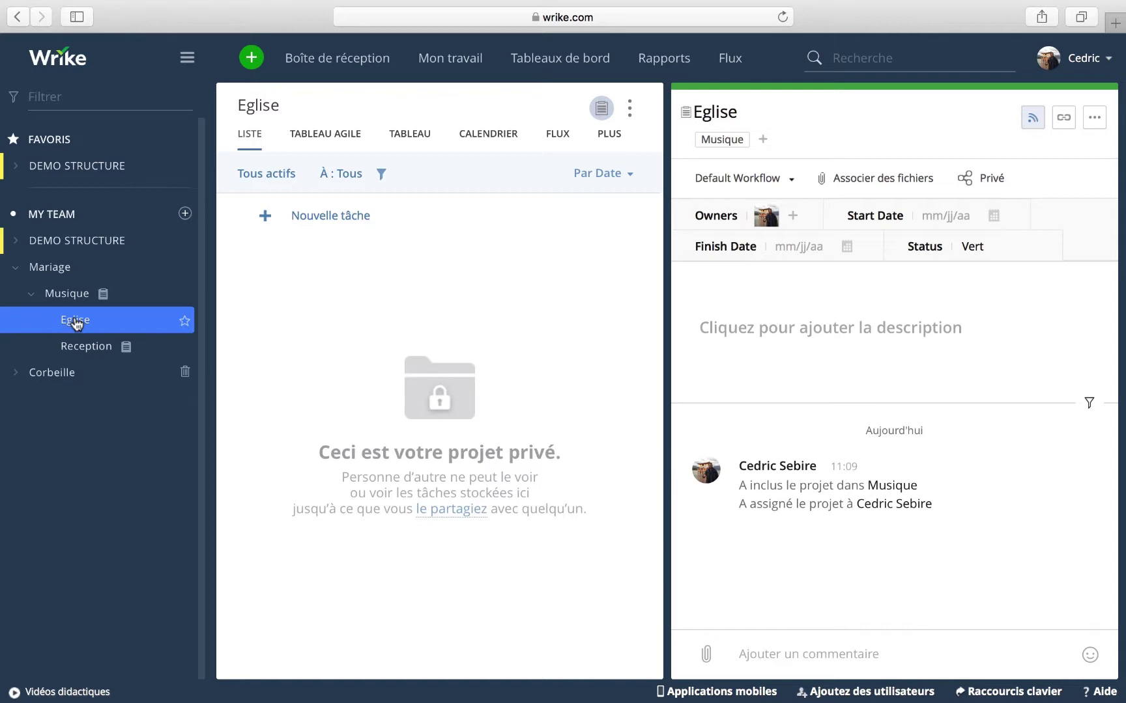
click(347, 217)
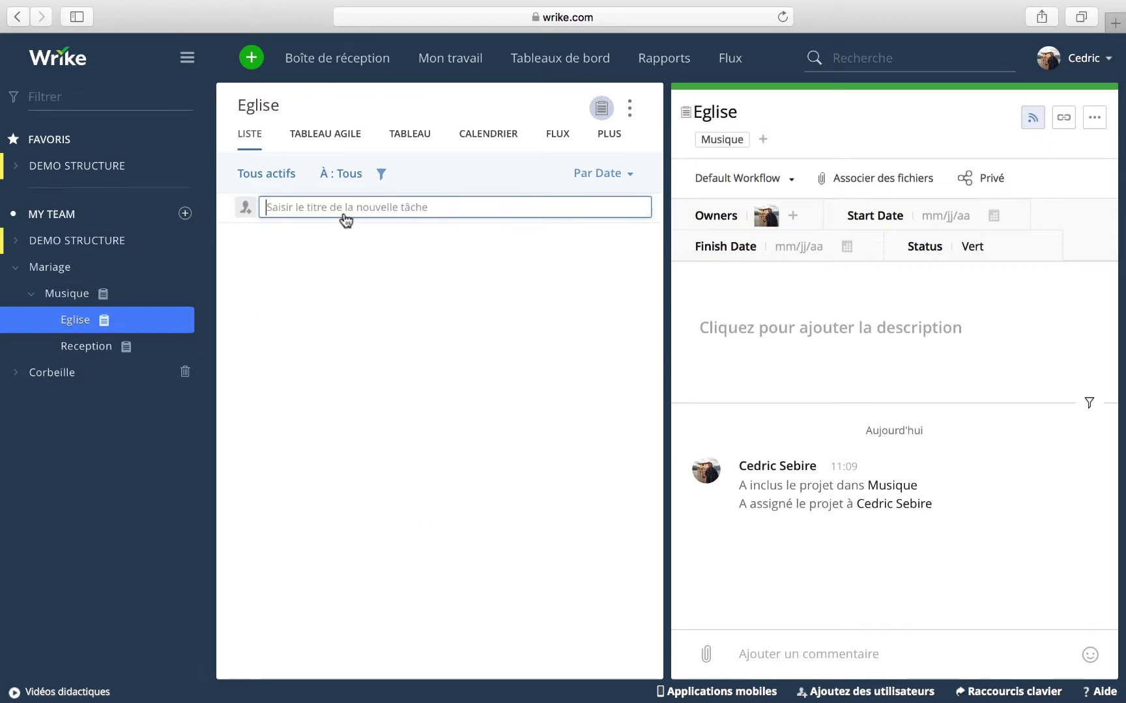
text(R)
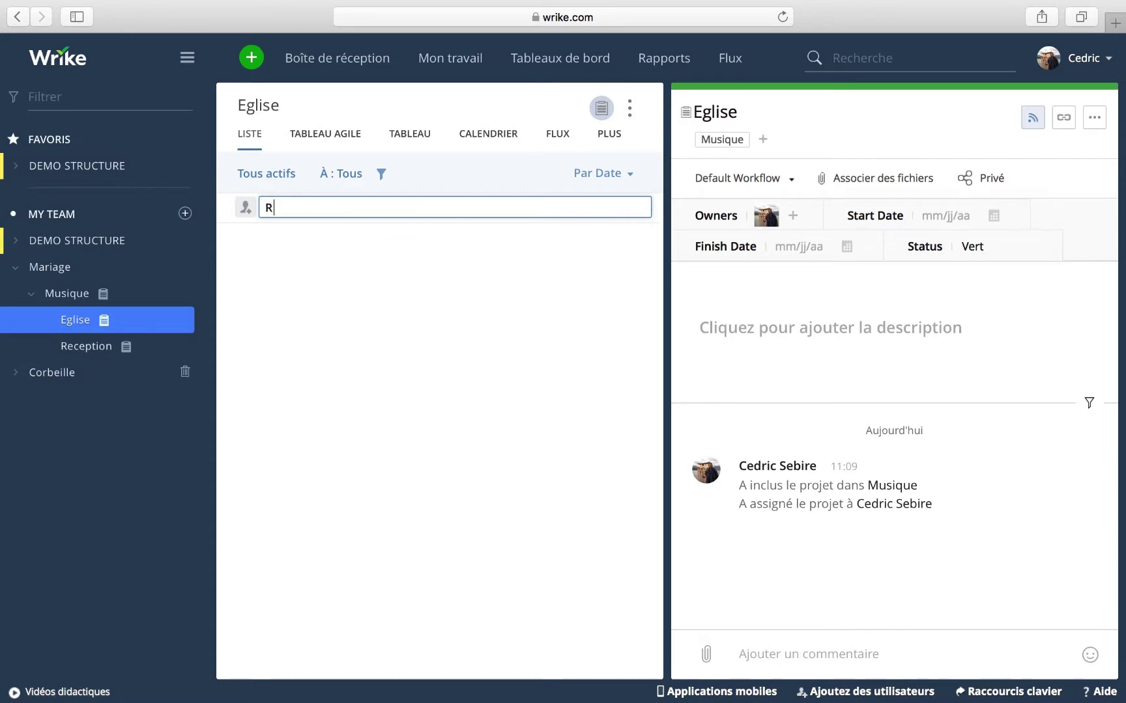
key(BackSpace)
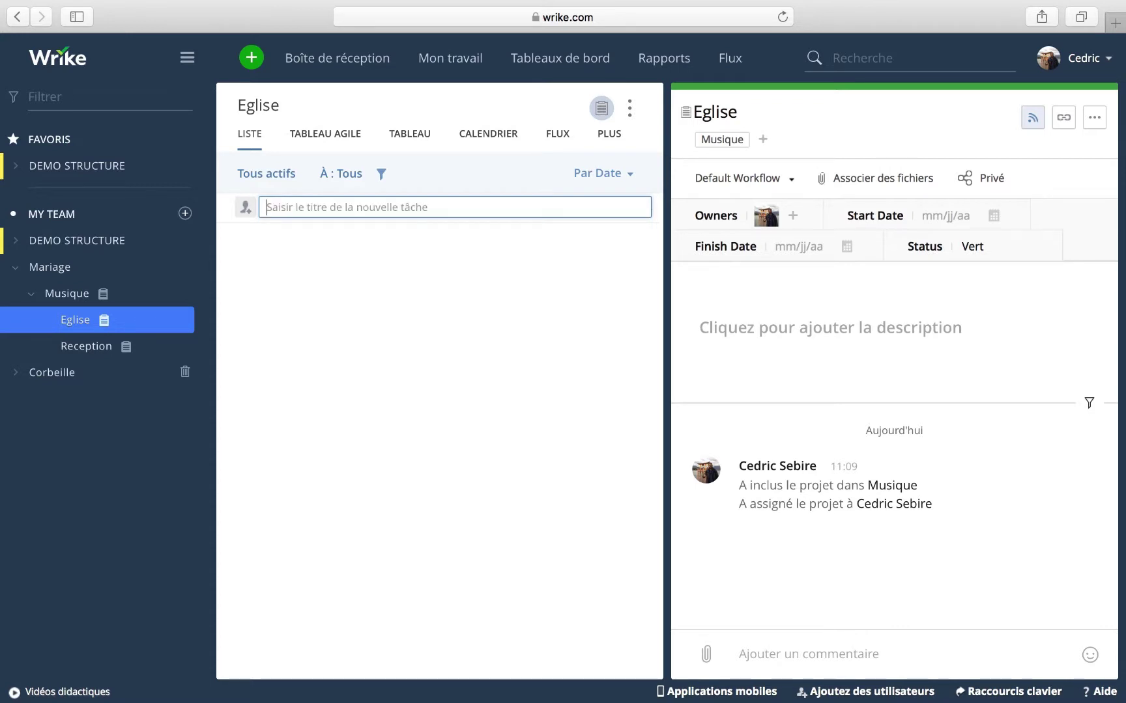
text(Pros)
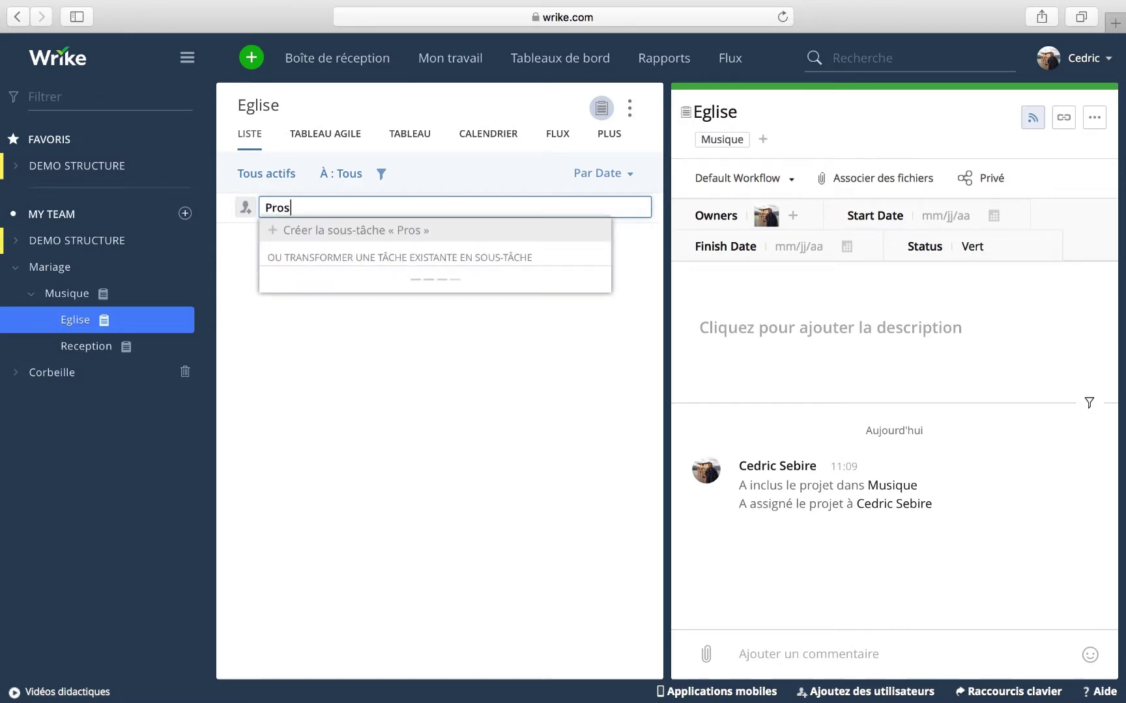
text(pection)
key(Return)
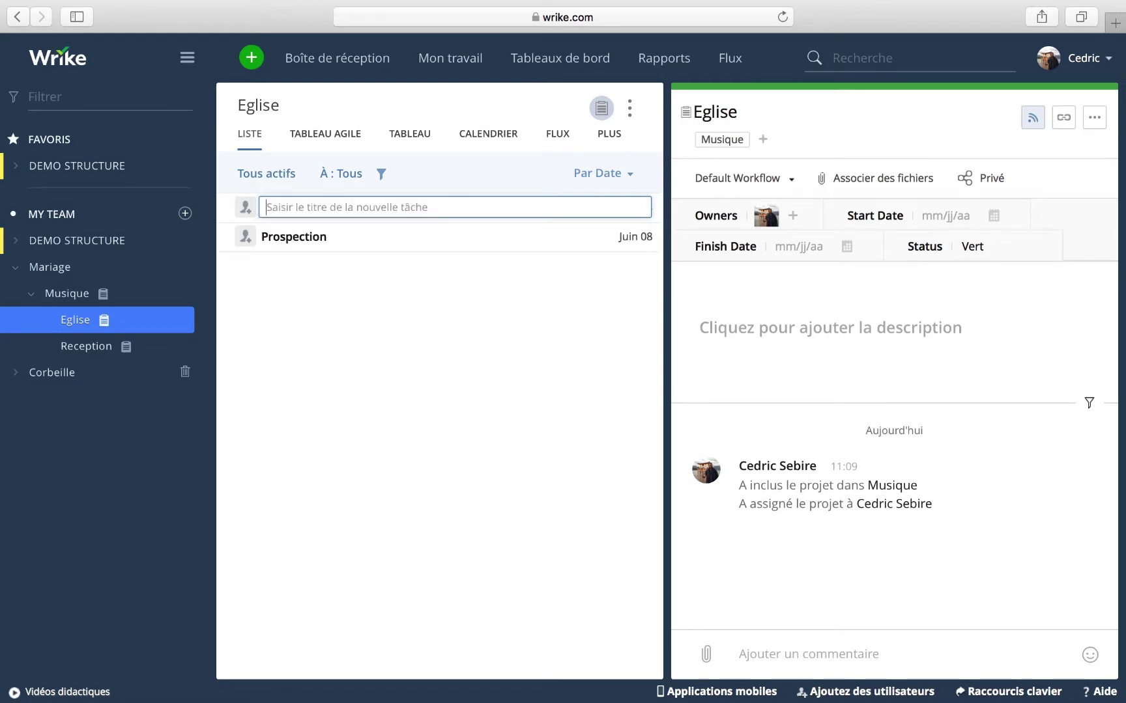
Add two more tasks to the Eglise project, titled "Contact" and "Devis"
text(C)
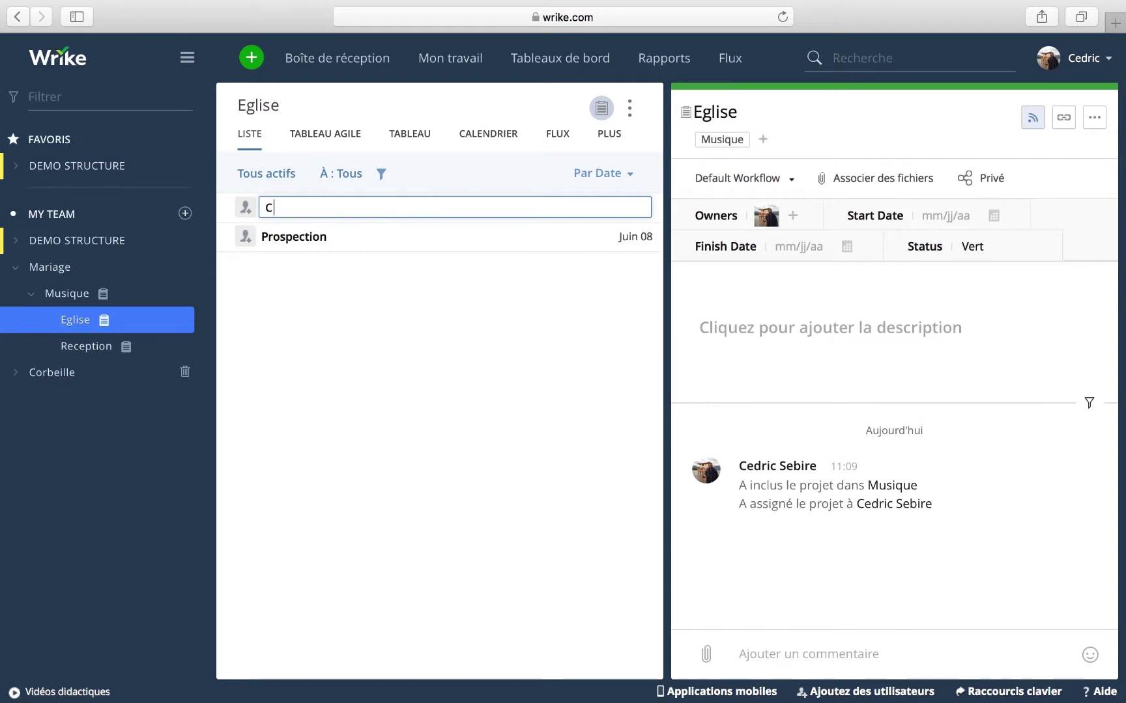
text(ontact)
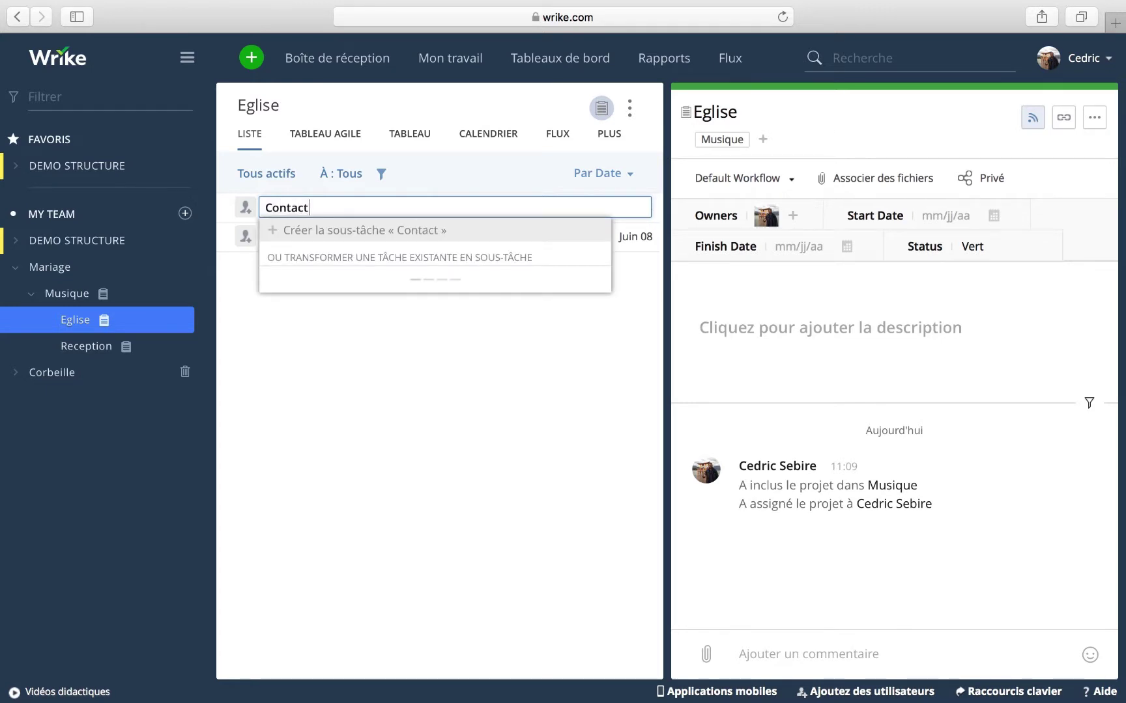
key(Return)
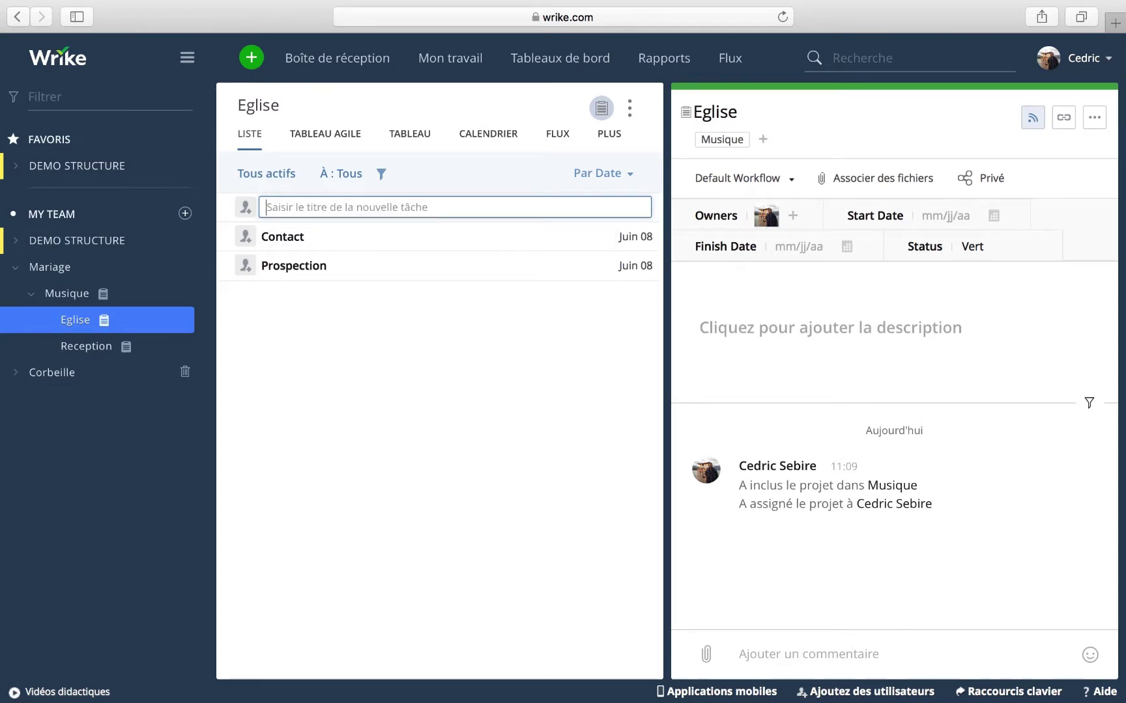
text(Dev)
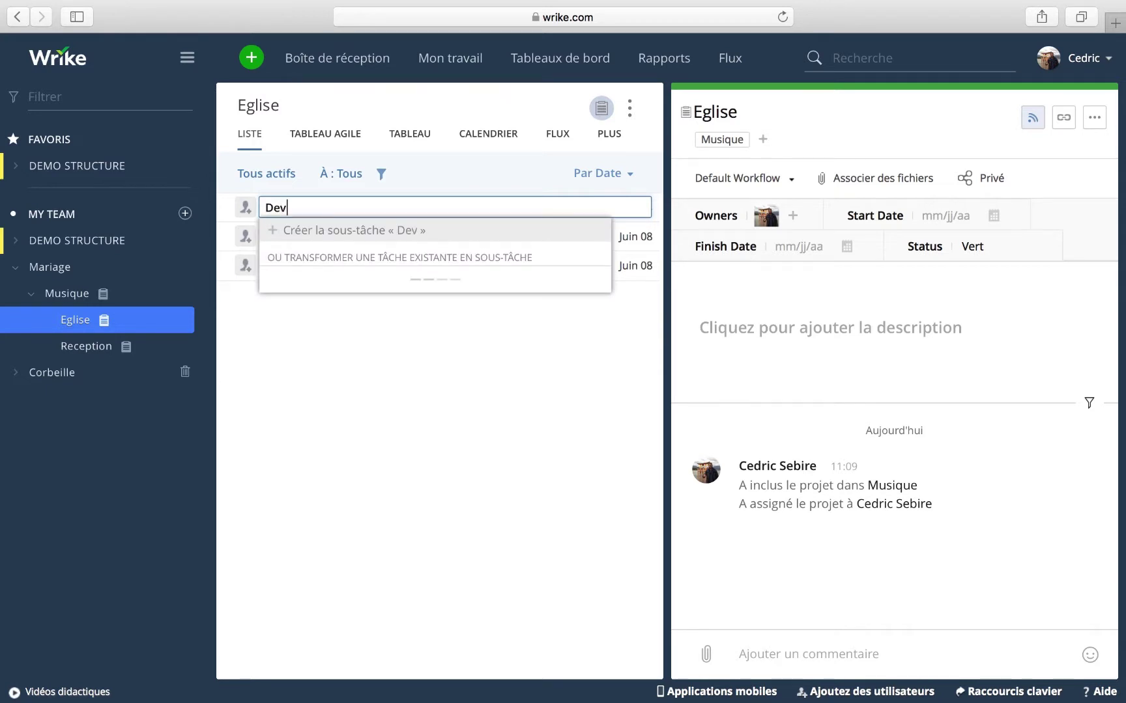
text(is)
key(Return)
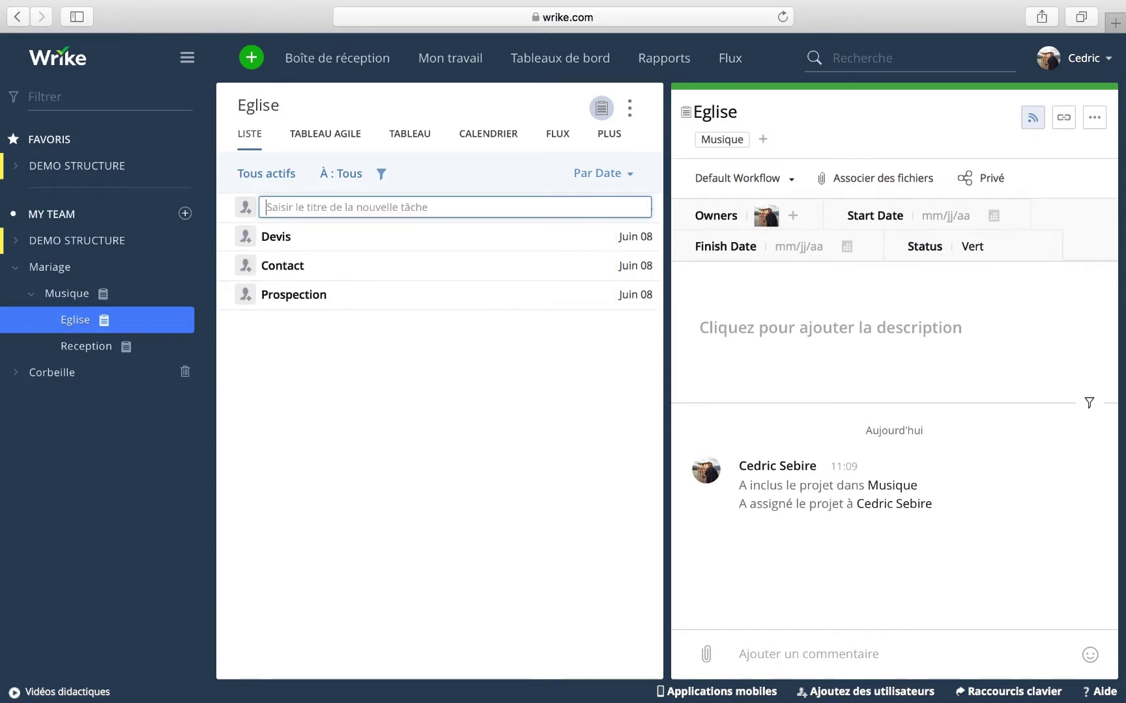
Add a task titled "Reunion décisionnelle" to the Eglise project's list
text(Re)
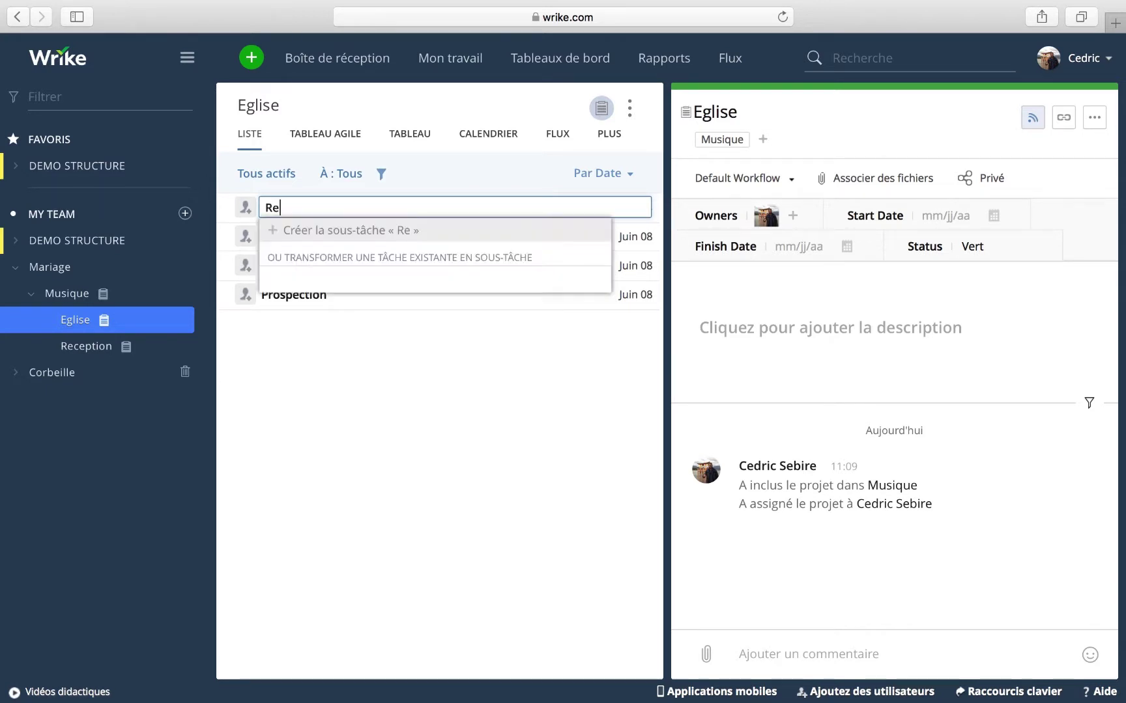
text(union decisio)
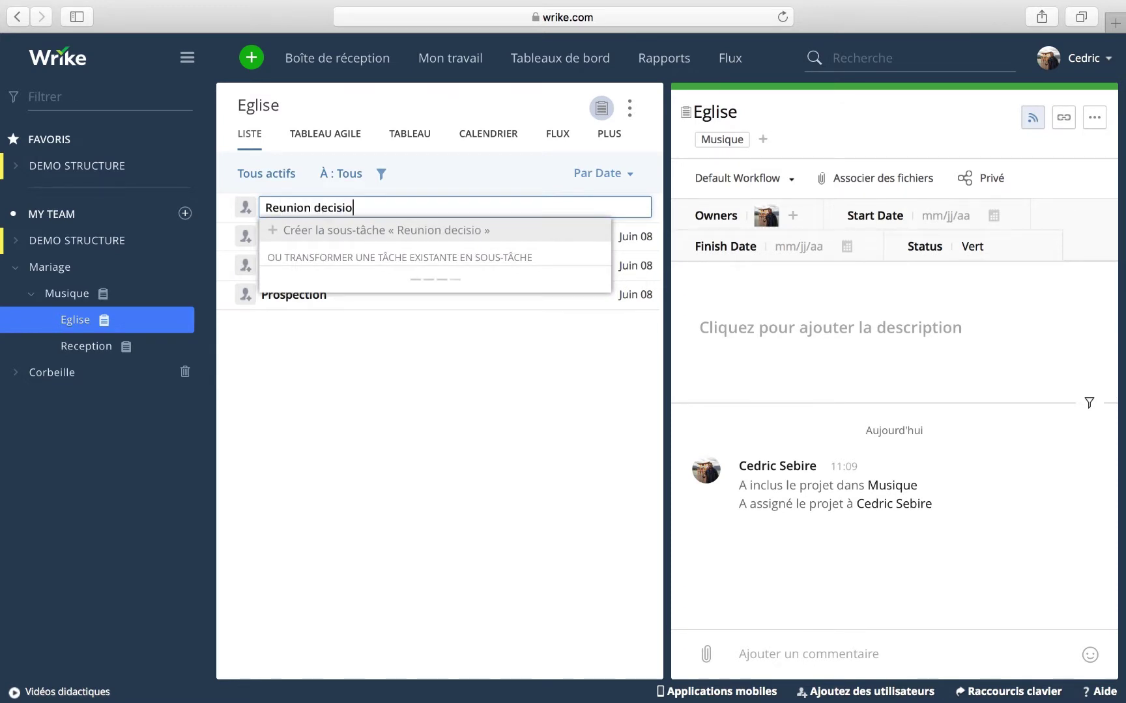
text(nne)
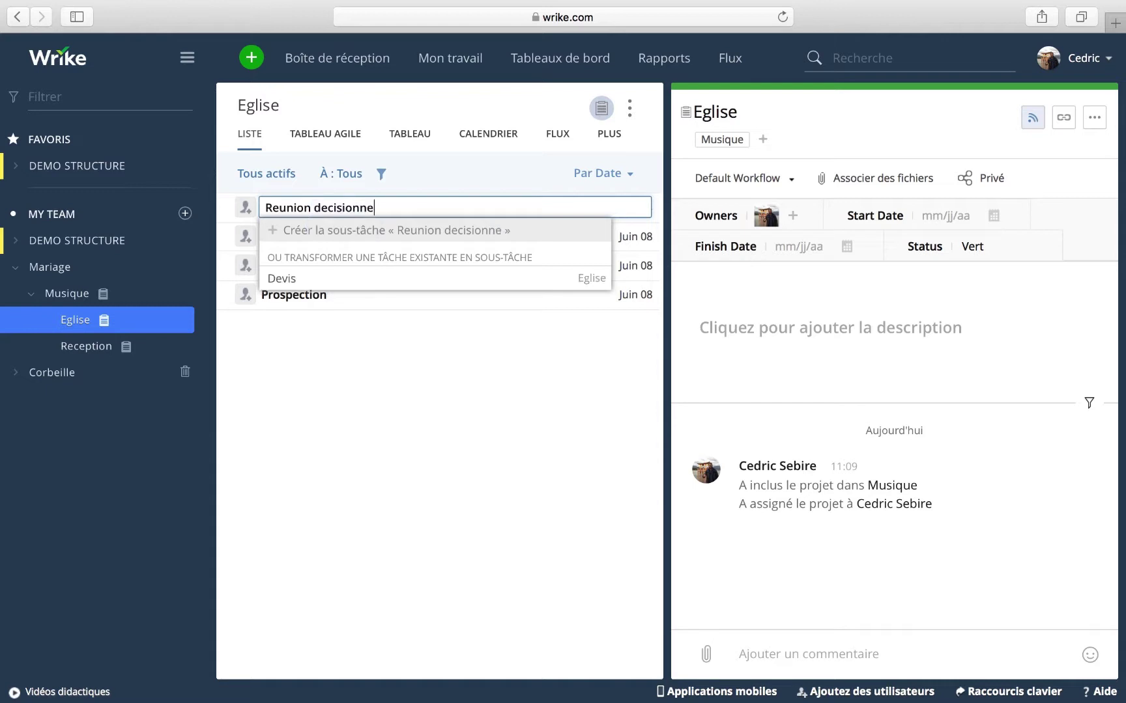
text(lle)
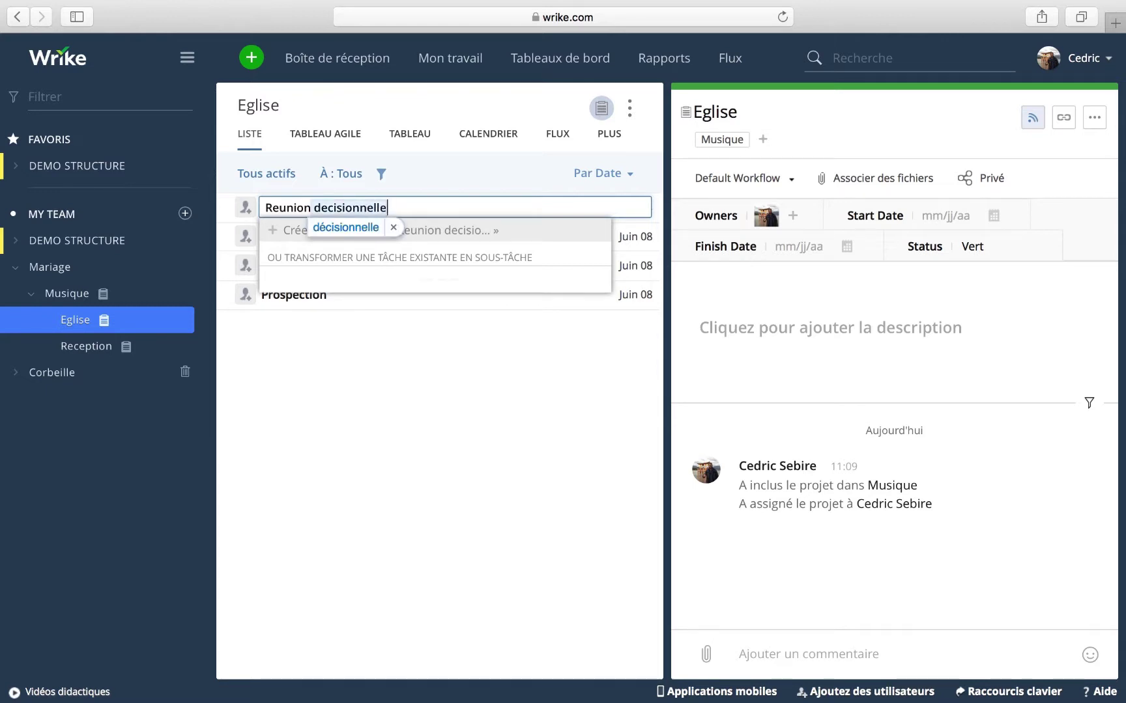
click(340, 230)
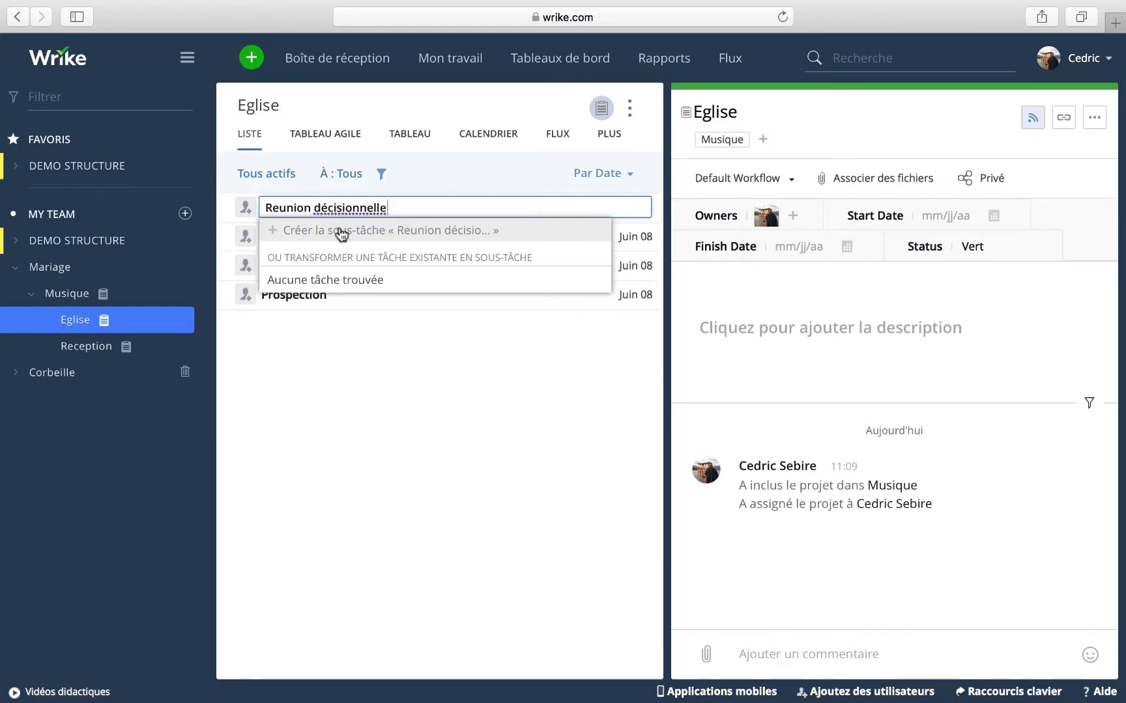
key(Return)
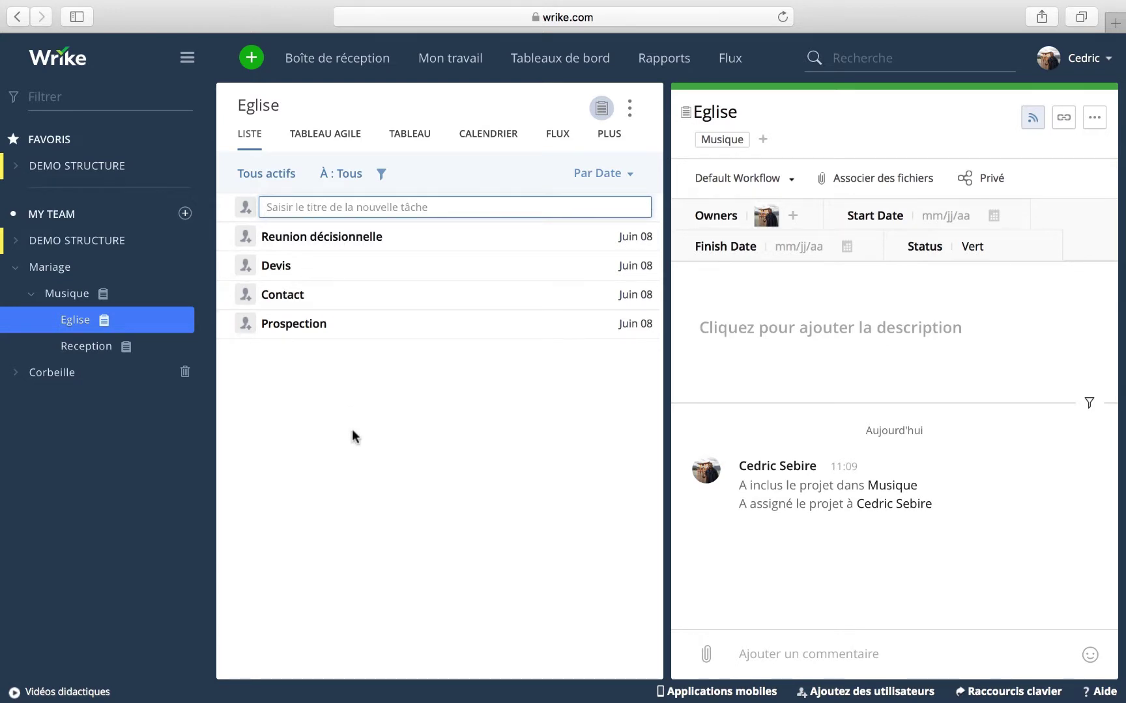
Add a task titled "Paiement" to the Eglise project
text(Paie)
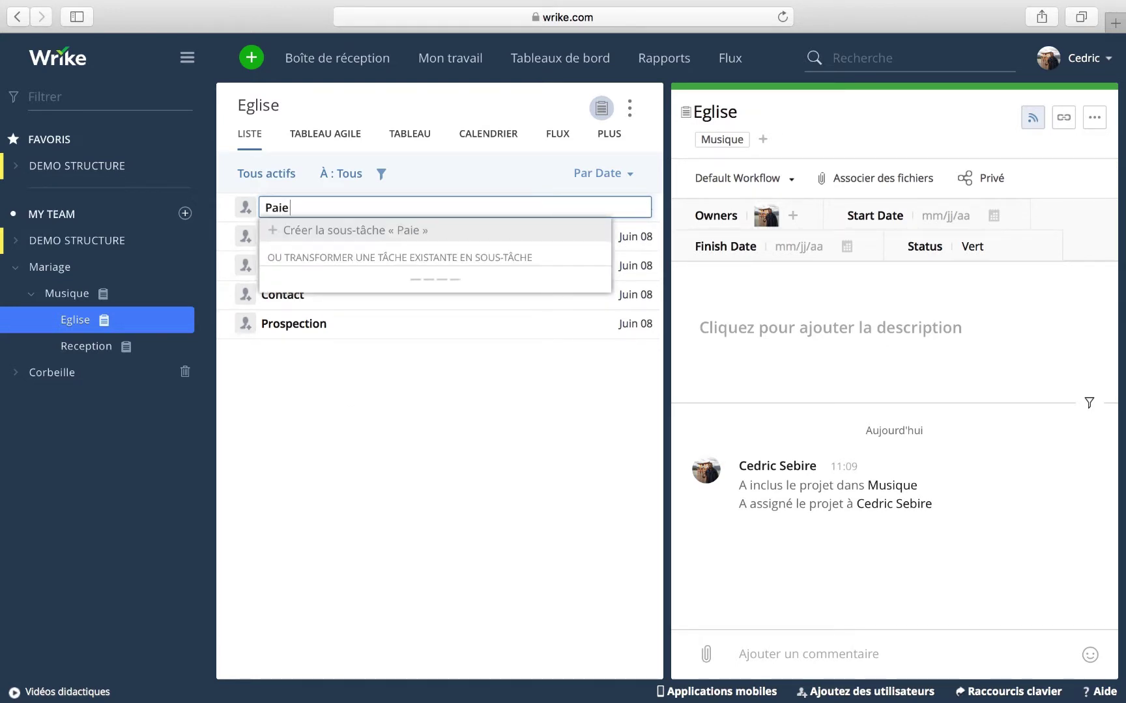
text(ment)
key(Return)
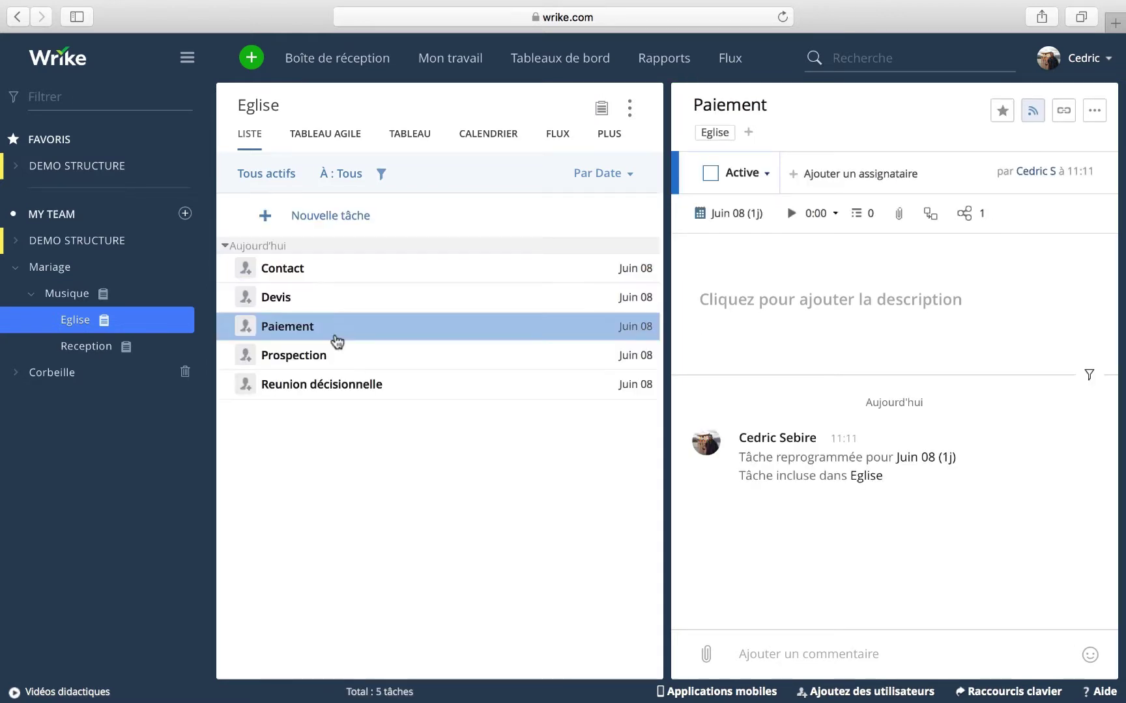
Open the Prospection task and examine its editable title, importance levels and workflow status options
click(291, 360)
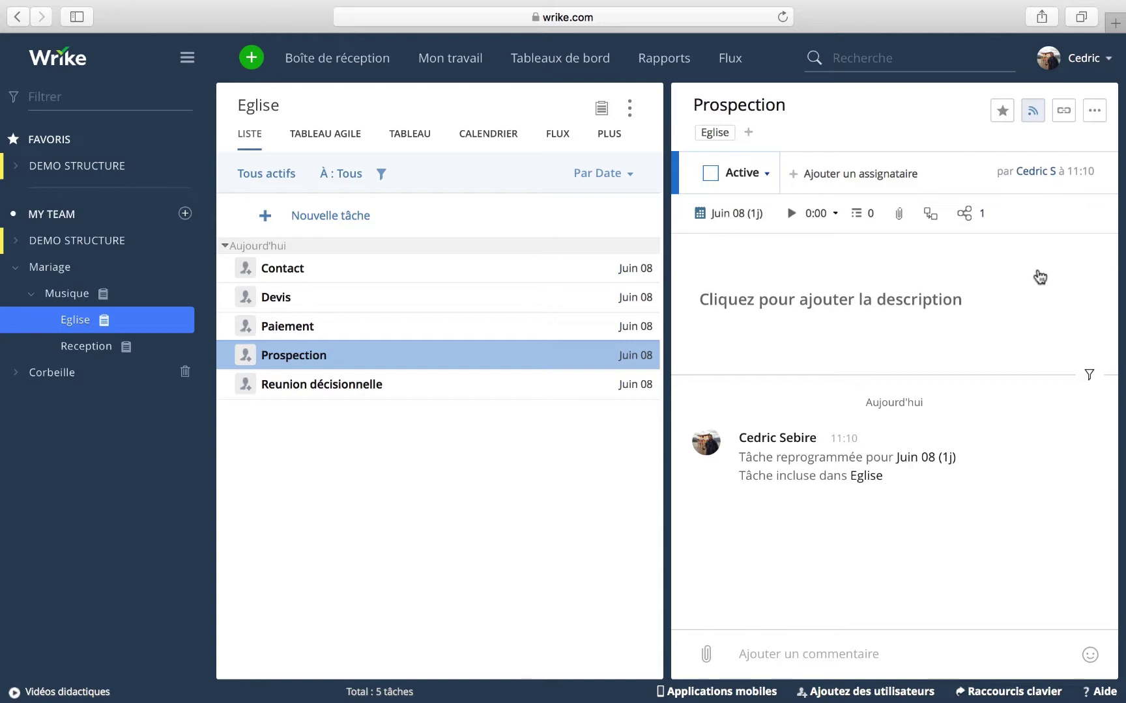
click(743, 105)
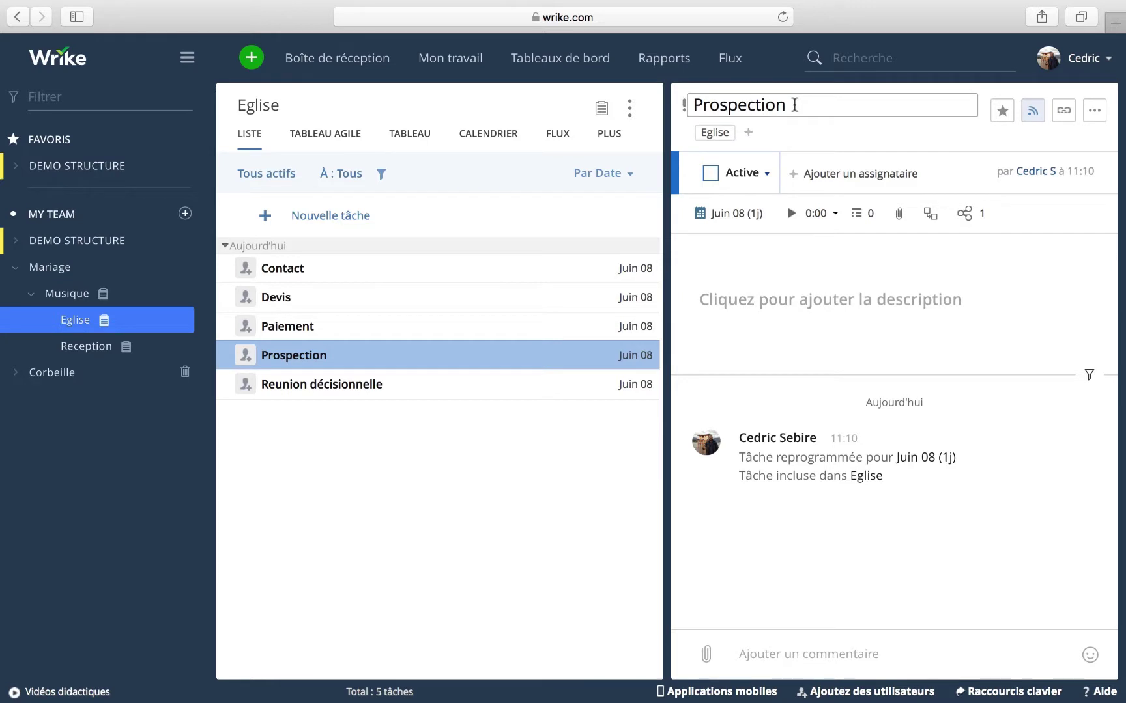
click(794, 104)
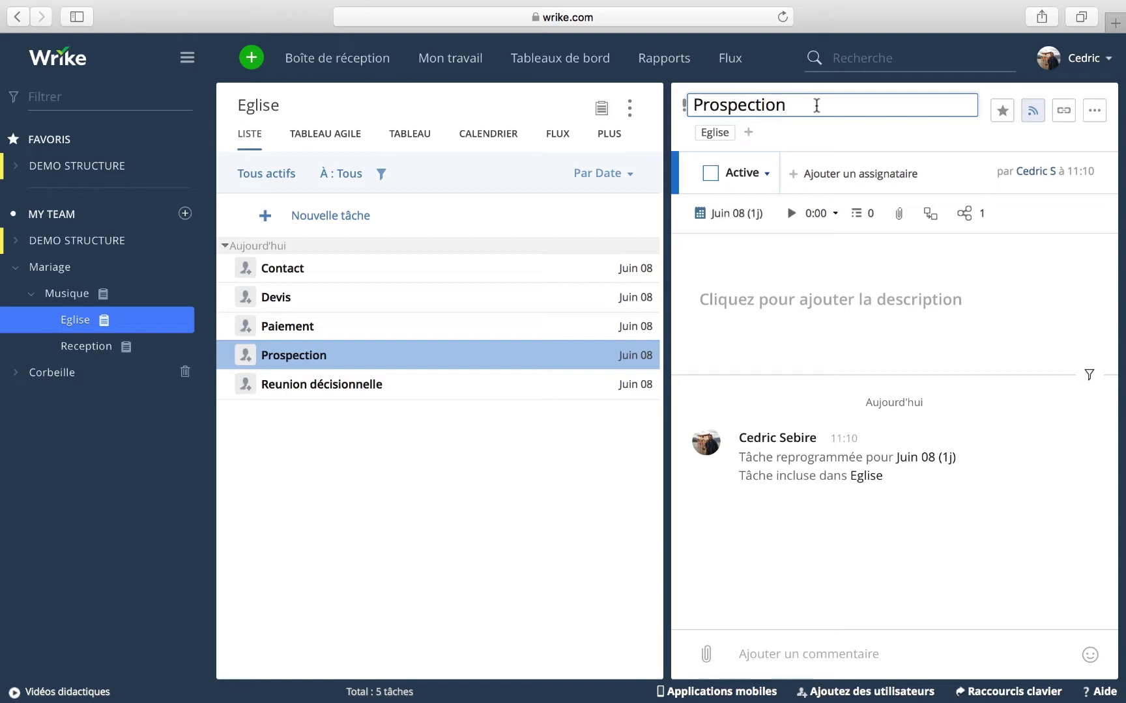
click(683, 111)
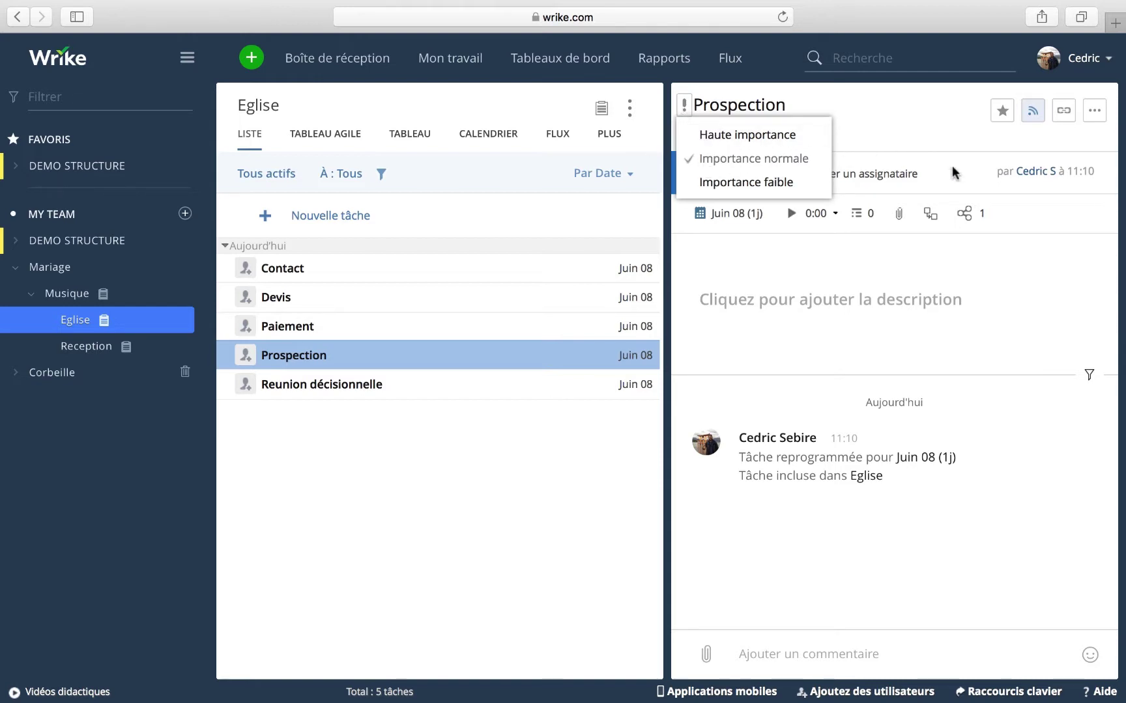
click(1075, 282)
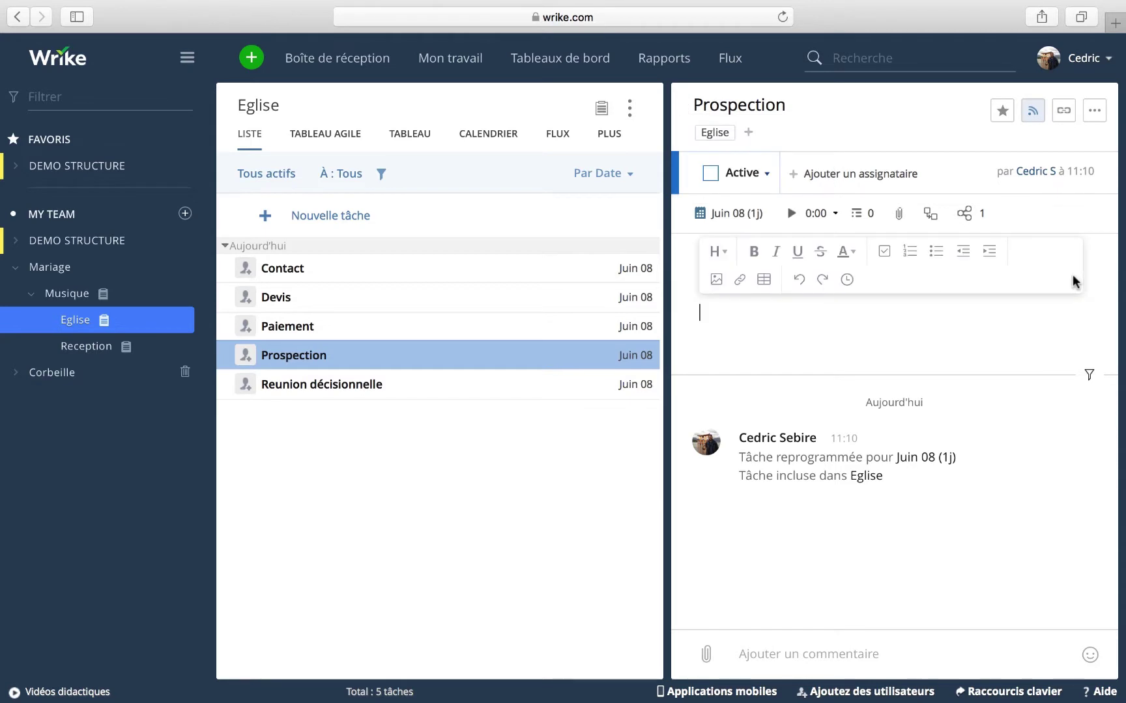
click(751, 171)
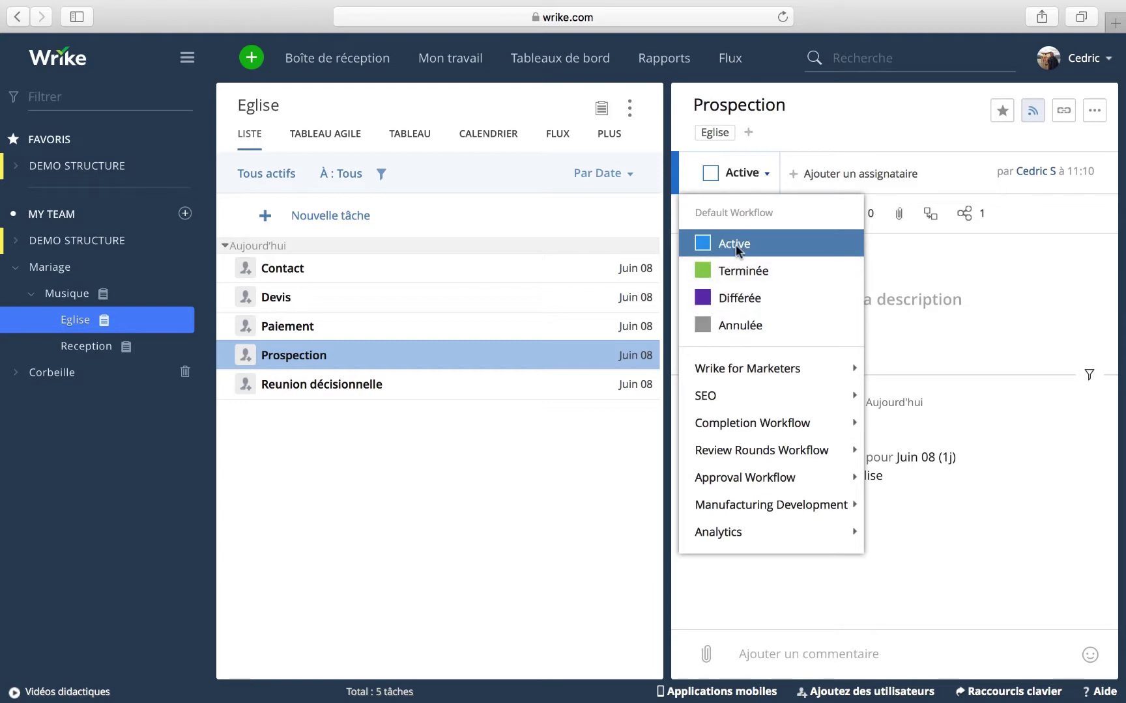
Assign the Prospection task to the account owner and enter the description "prospection de groupes pour Eglise"
click(824, 173)
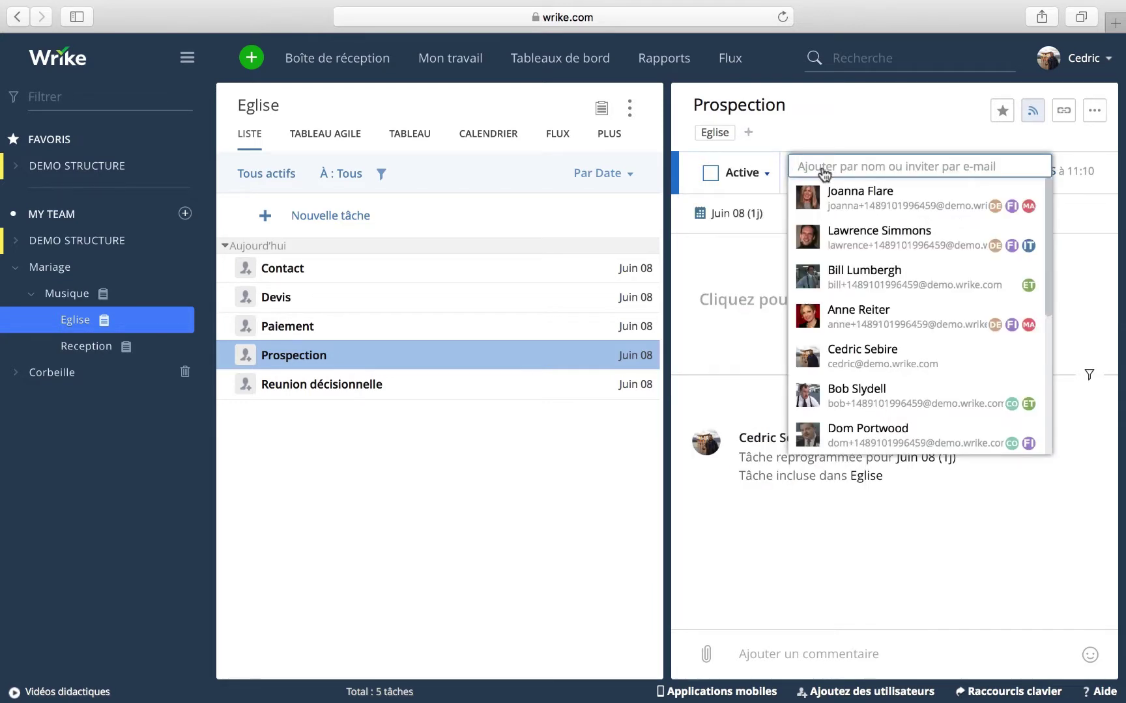
click(857, 353)
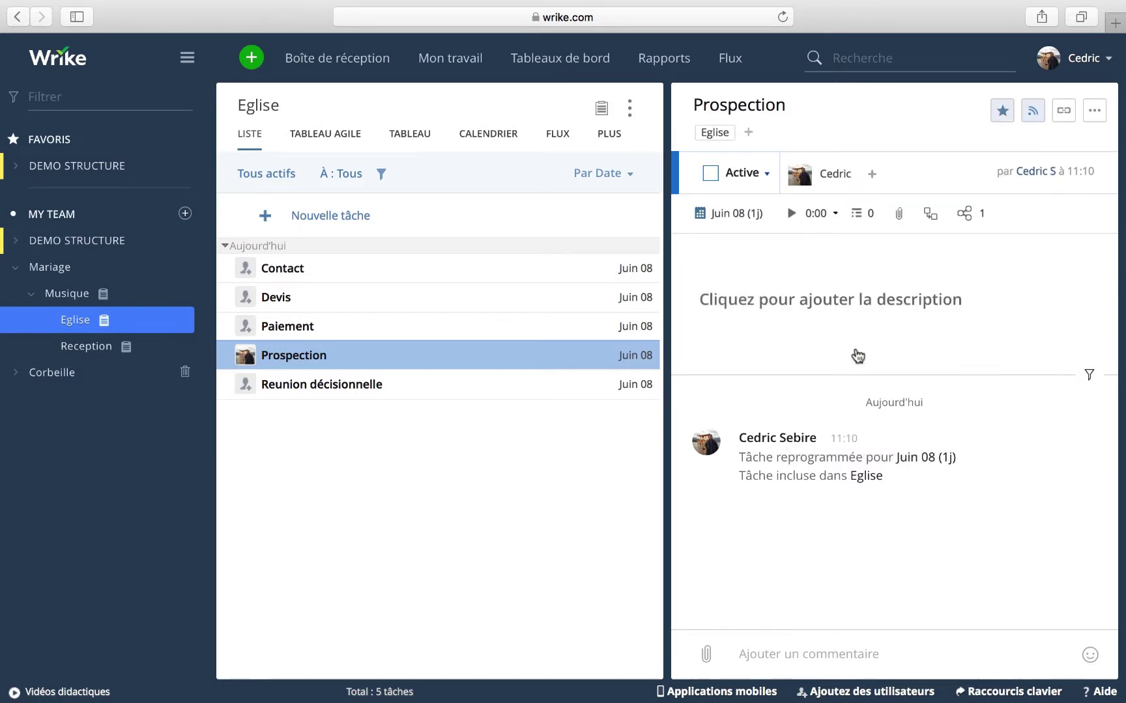
click(719, 301)
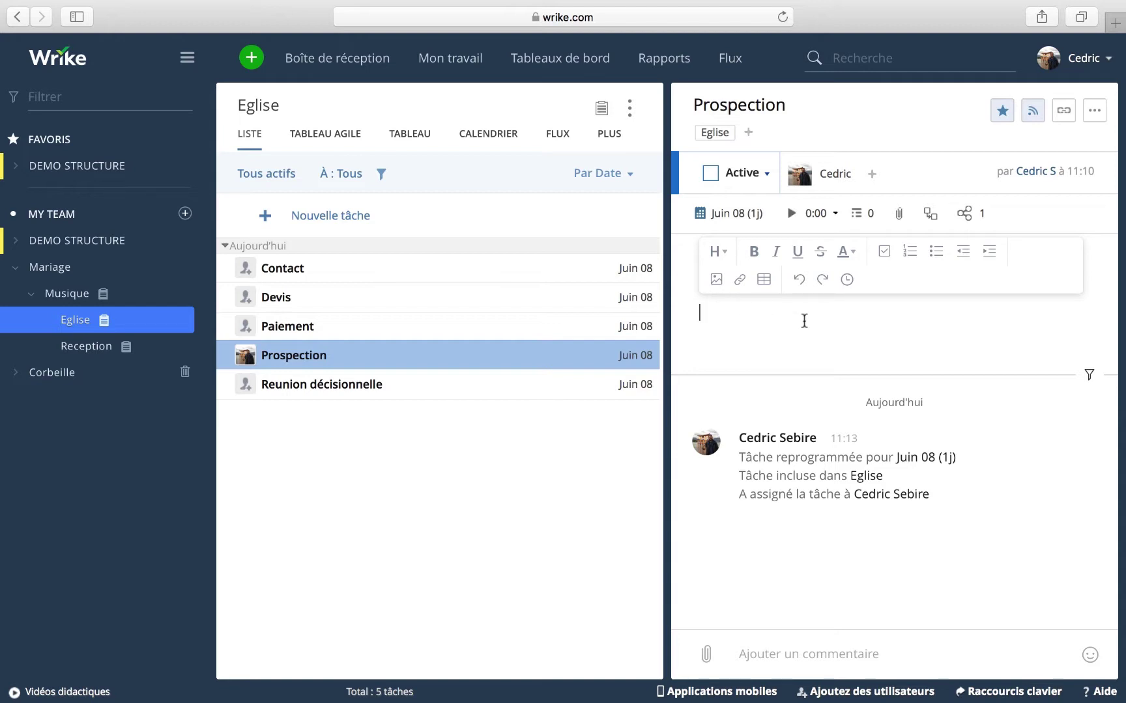
text(prospection de )
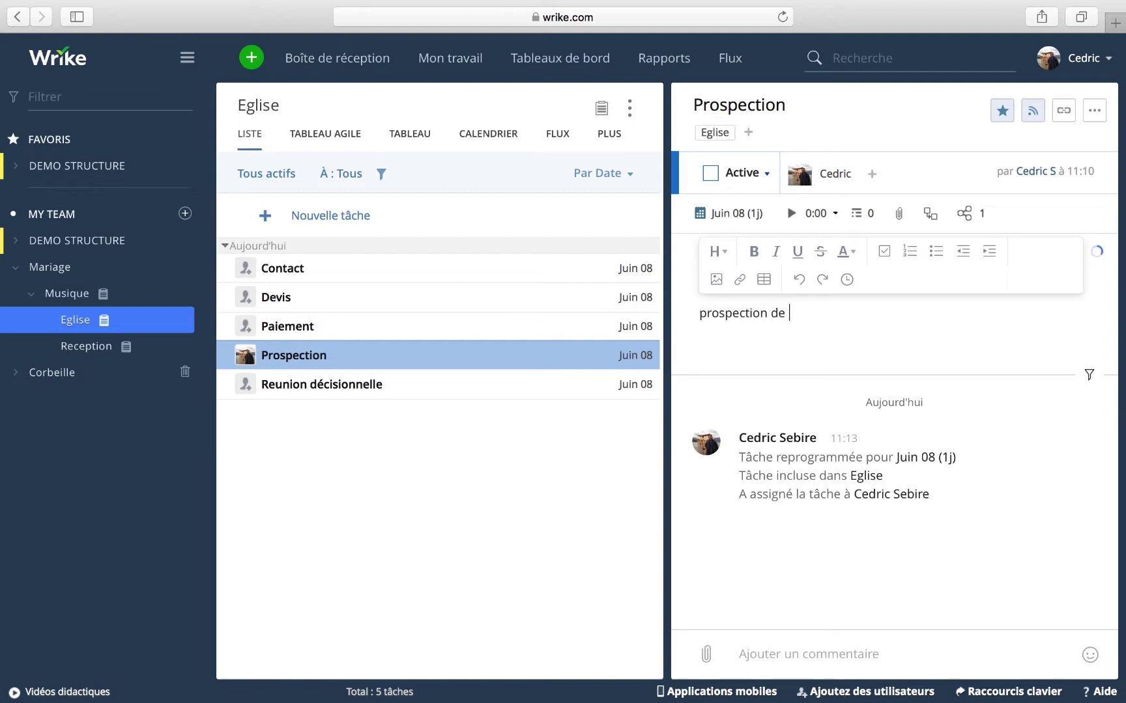
text(groupes pour Eglise)
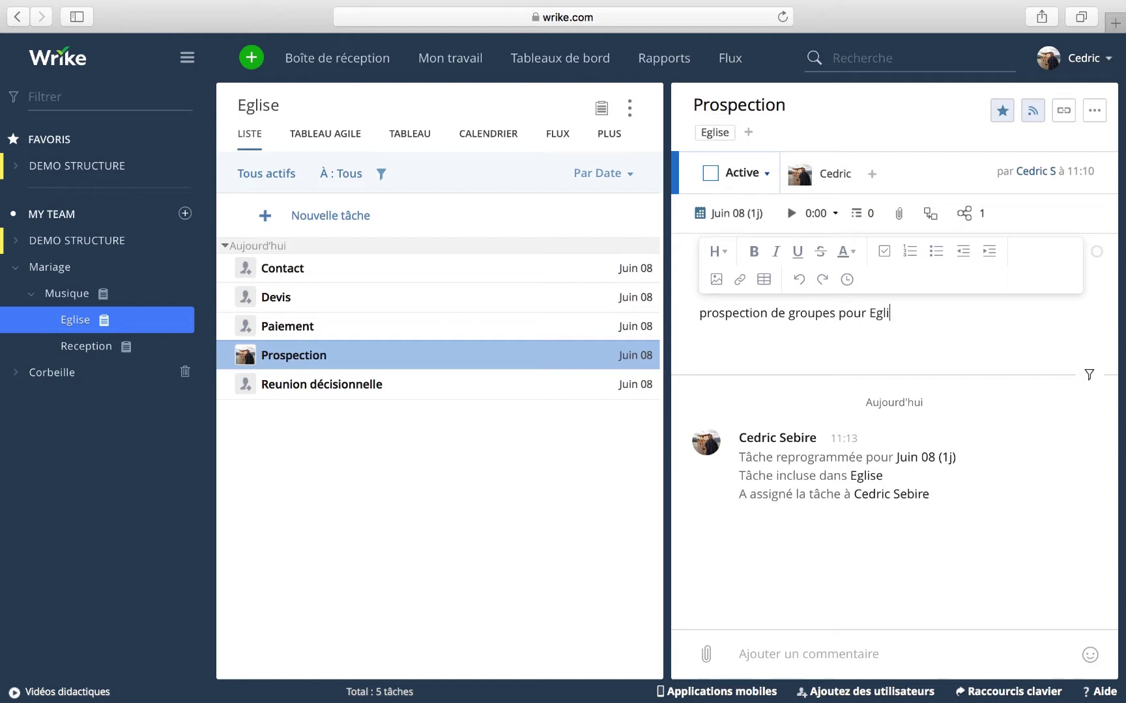
Examine the Prospection task's scheduling calendar and its time-tracking entry form without changing them
click(748, 213)
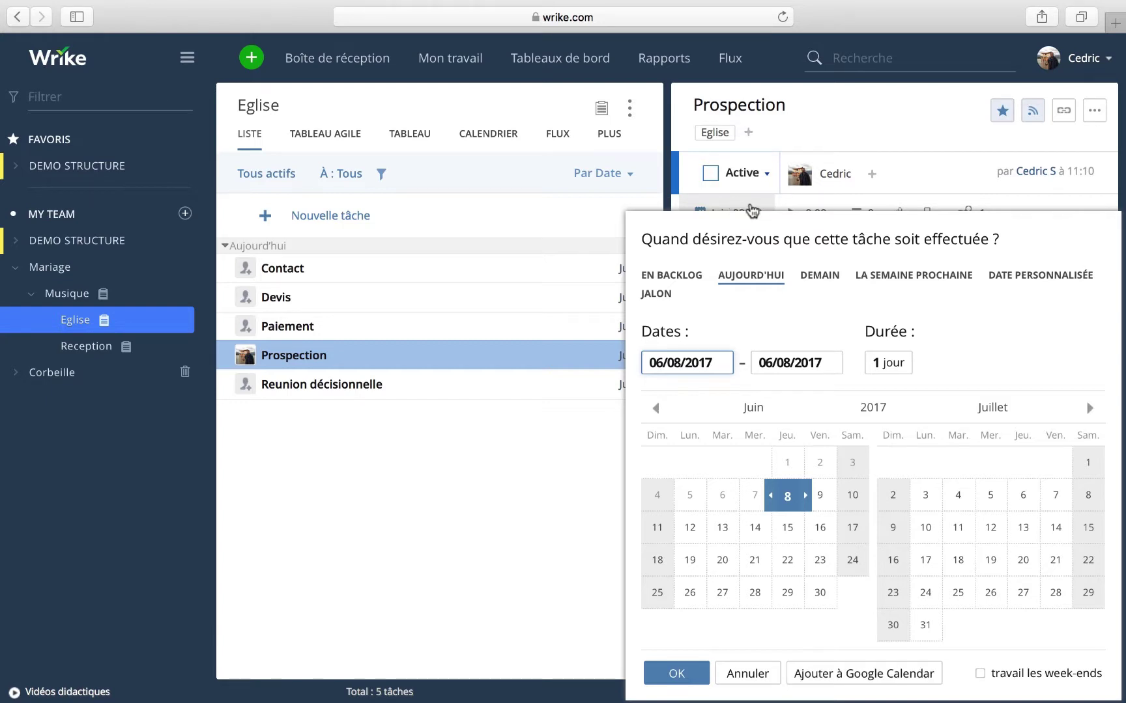
click(909, 122)
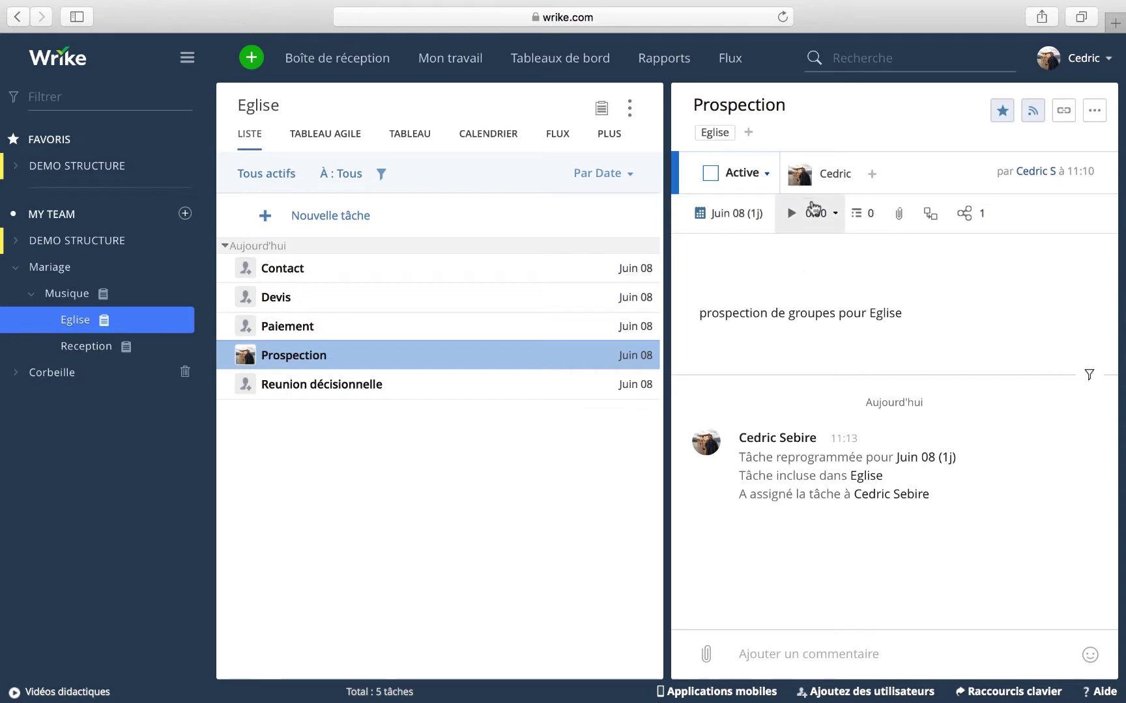
click(836, 219)
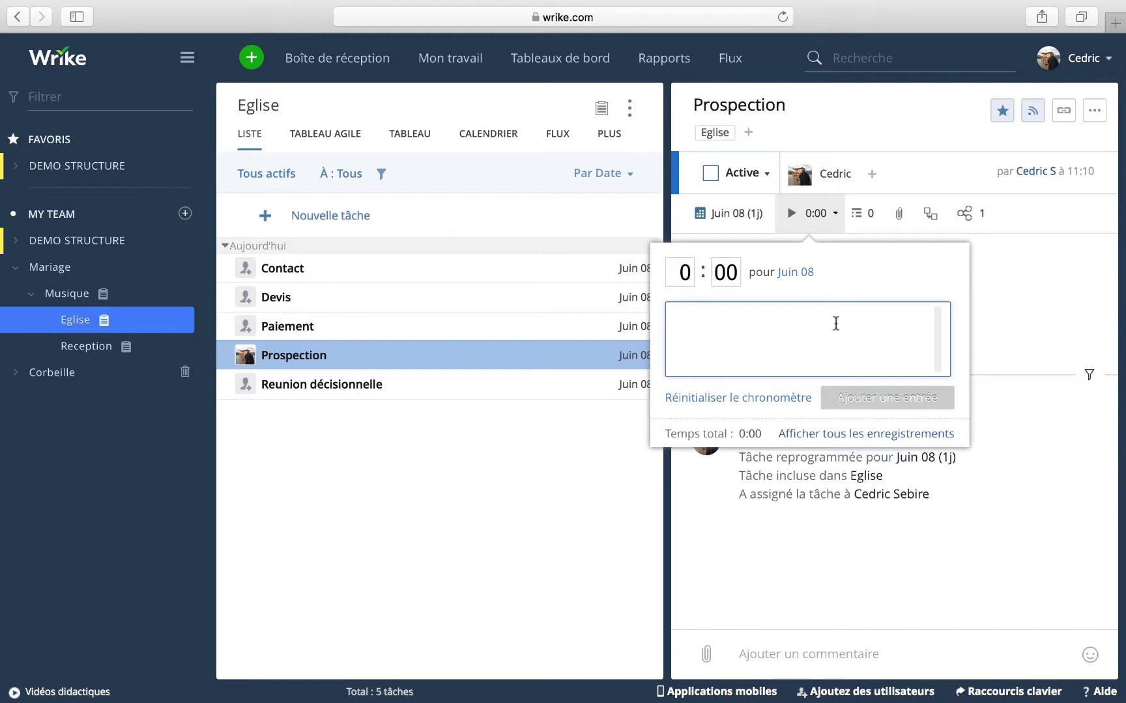
click(1022, 322)
click(1030, 207)
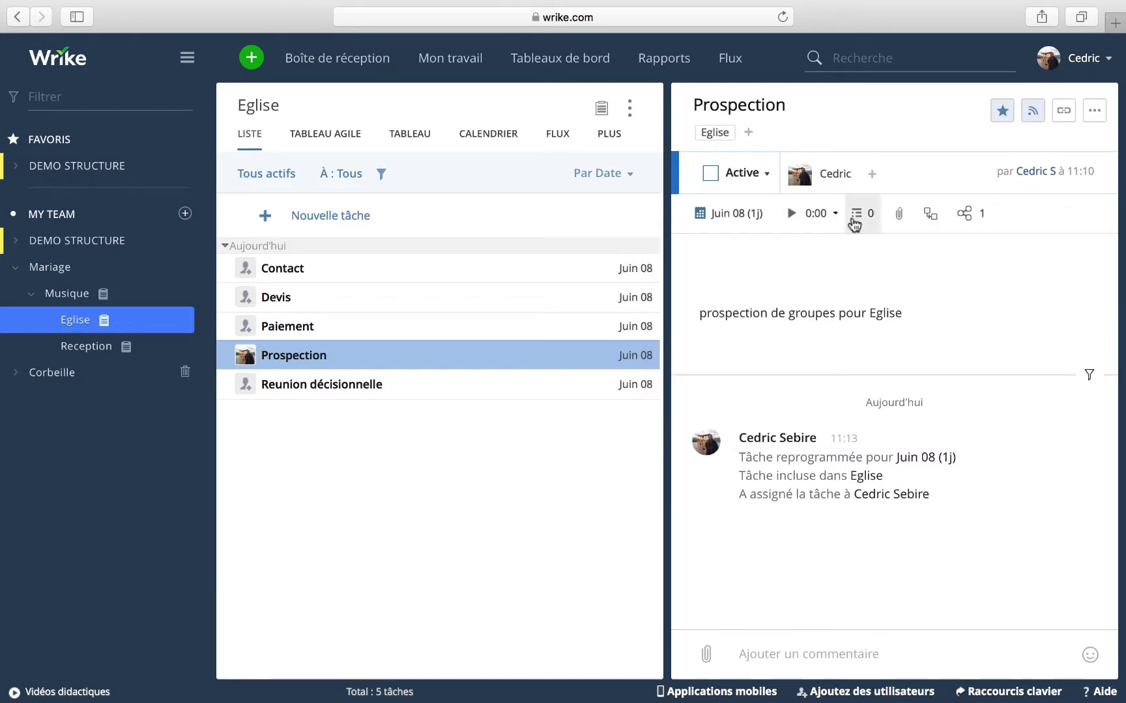
Examine the Prospection task's options for subtasks, file attachments, dependencies, sharing and comments
click(857, 214)
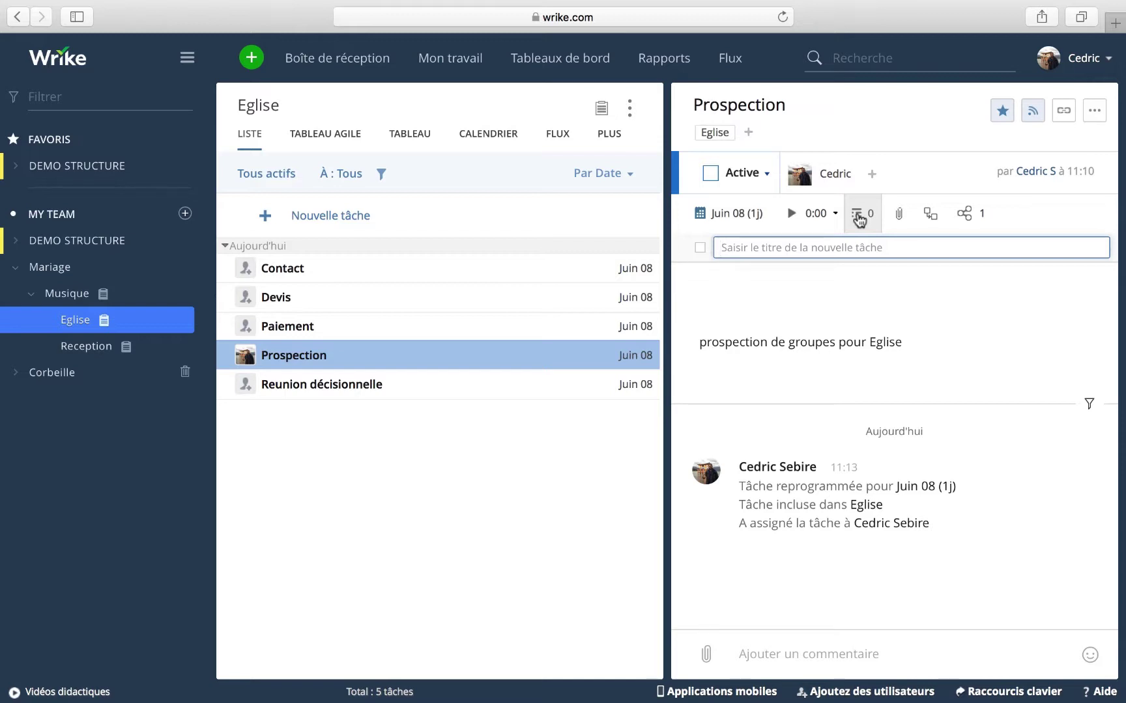
click(904, 226)
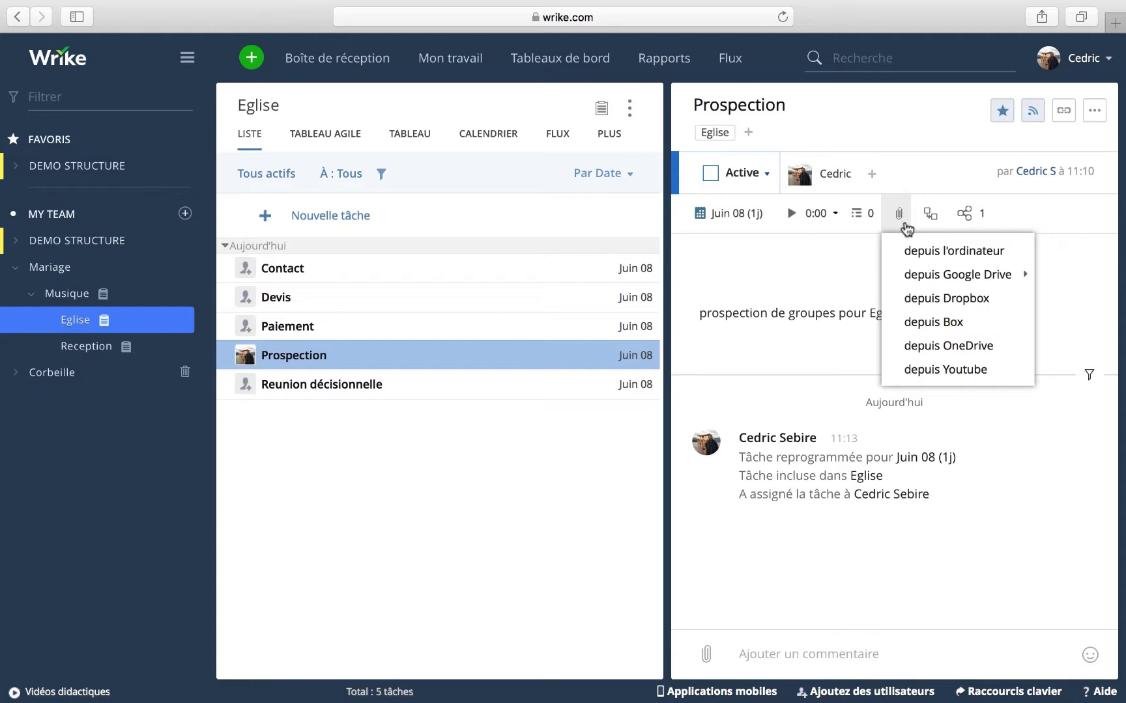
click(932, 213)
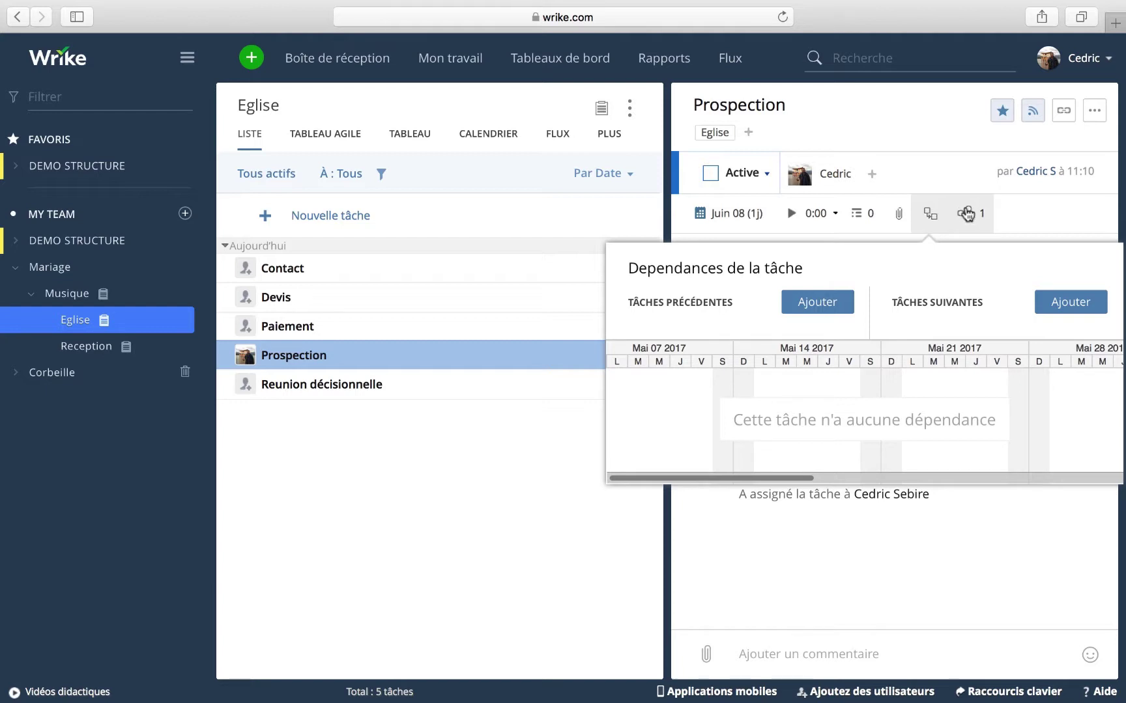
click(965, 213)
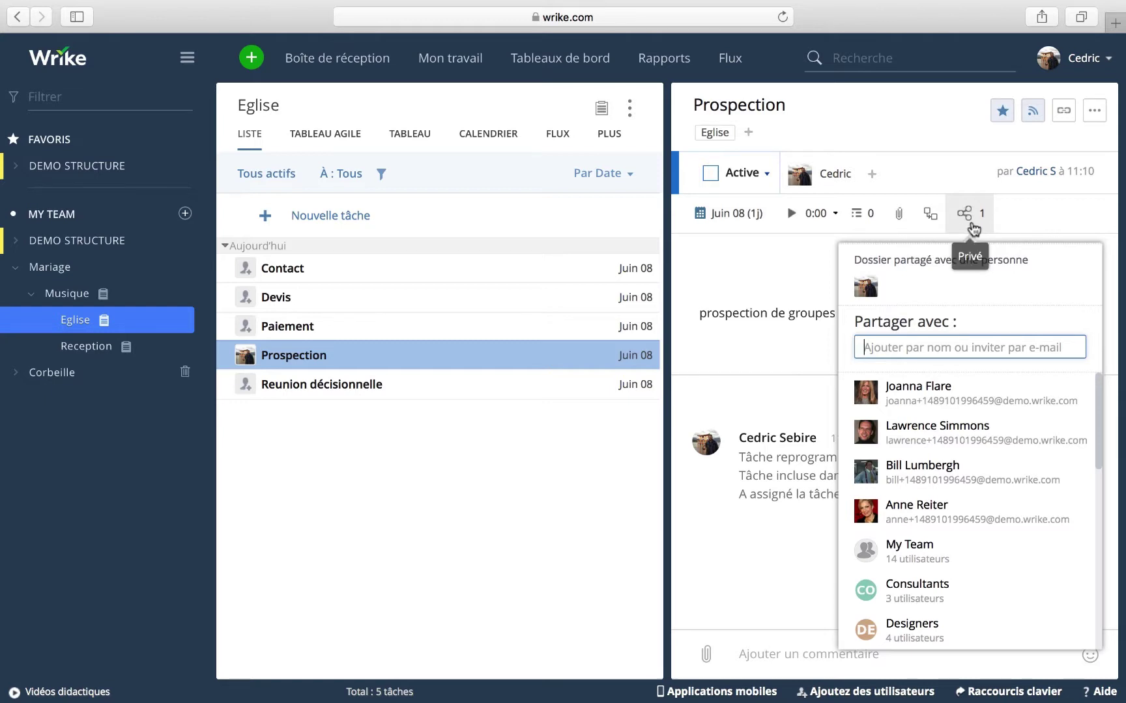
click(748, 299)
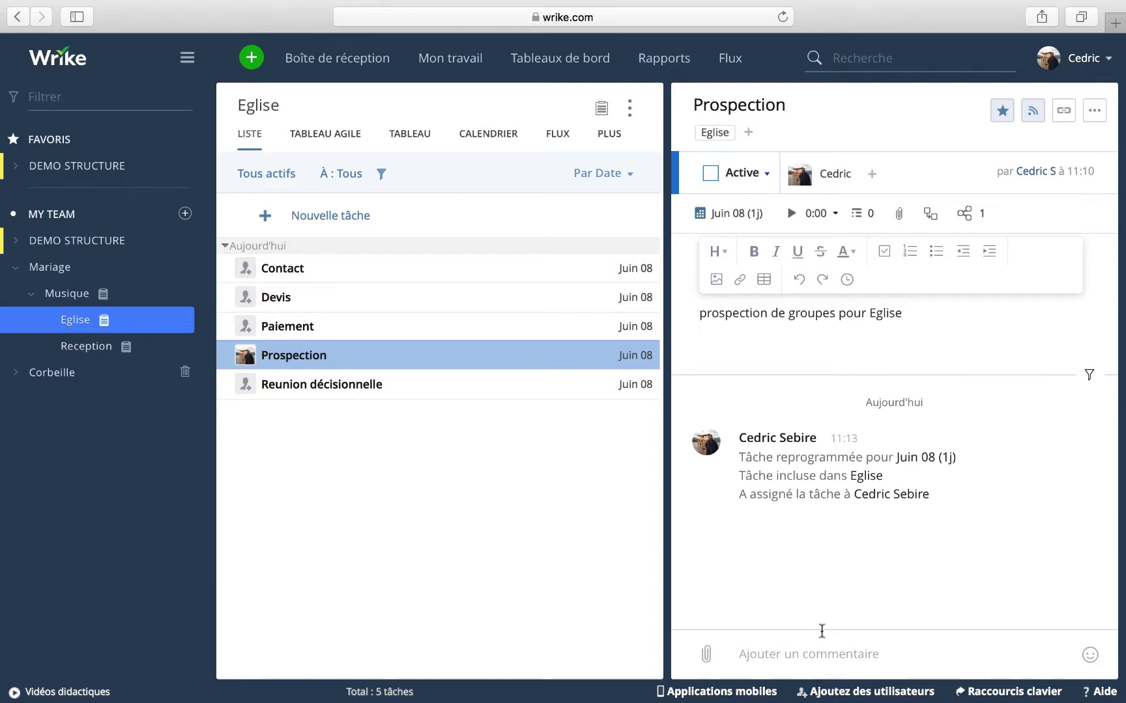
click(797, 649)
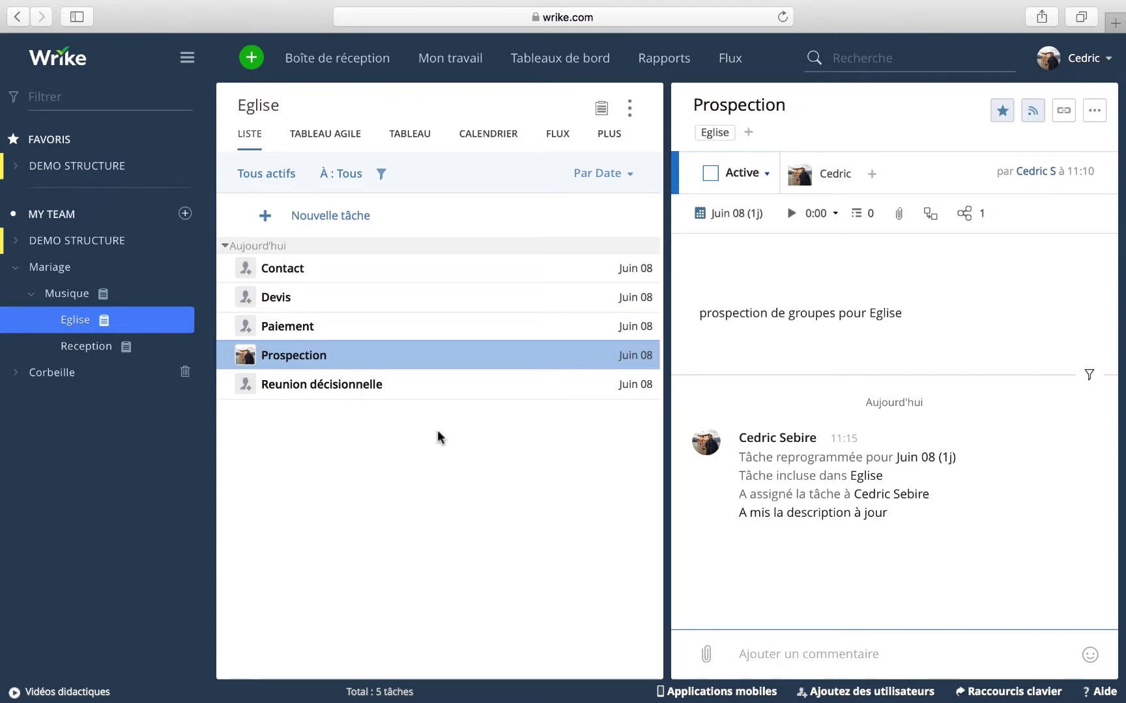
Show the Eglise project as an agile board and move the Paiement task from Active to Différée
click(325, 135)
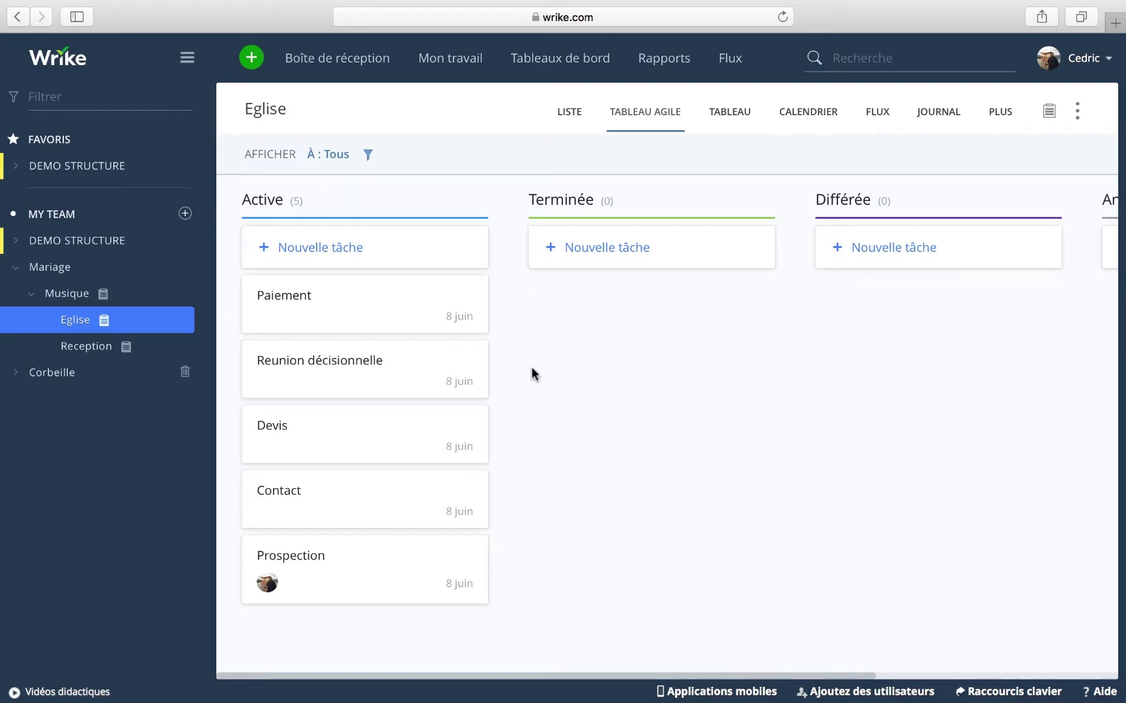
scroll(840, 375, right, 10)
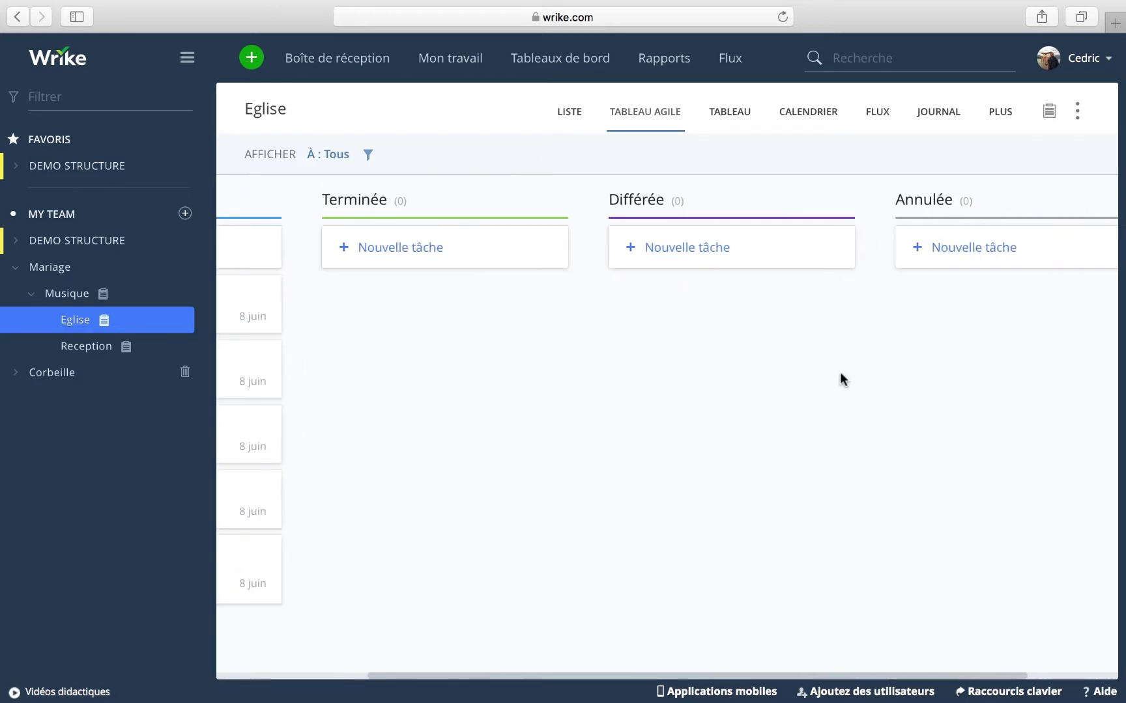
scroll(841, 375, left, 10)
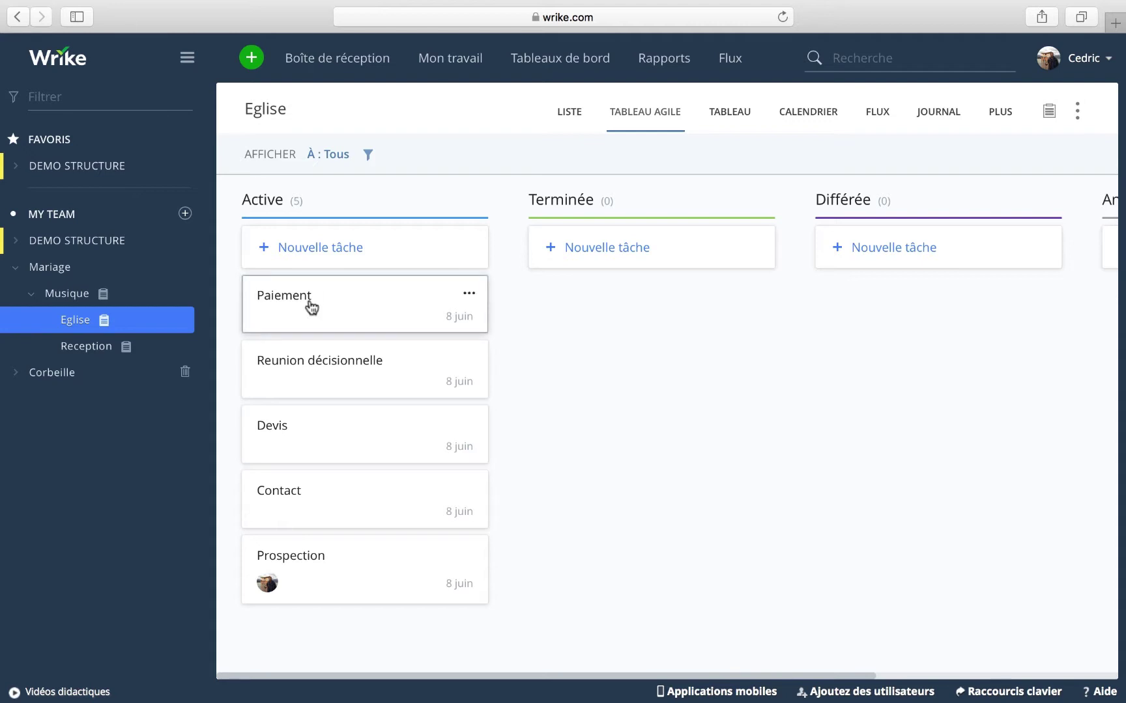
drag(300, 300, 878, 305)
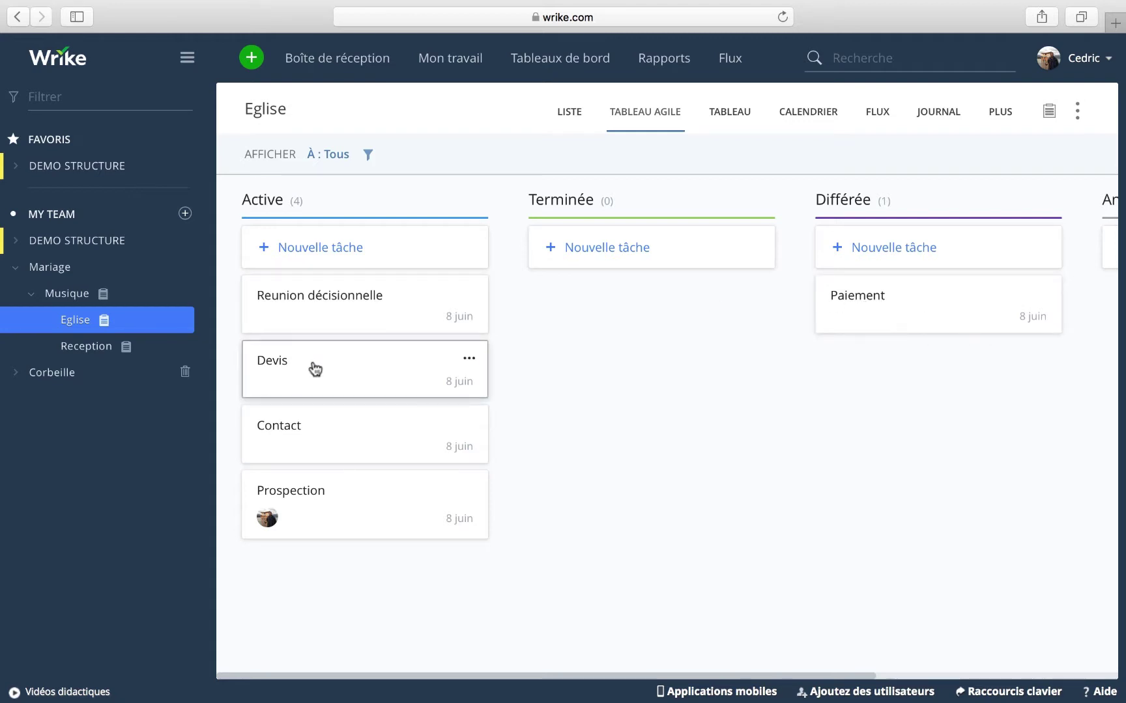
Move the Prospection task to Terminée on the board and return it to Active
drag(313, 523, 599, 364)
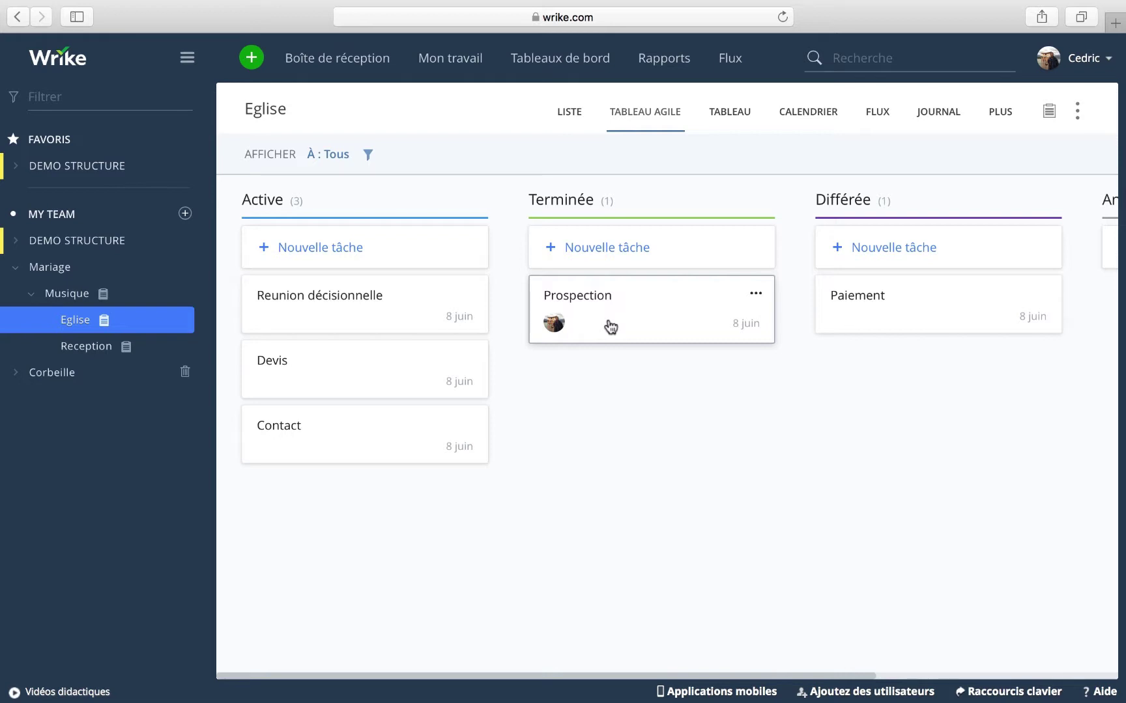
drag(638, 299, 337, 520)
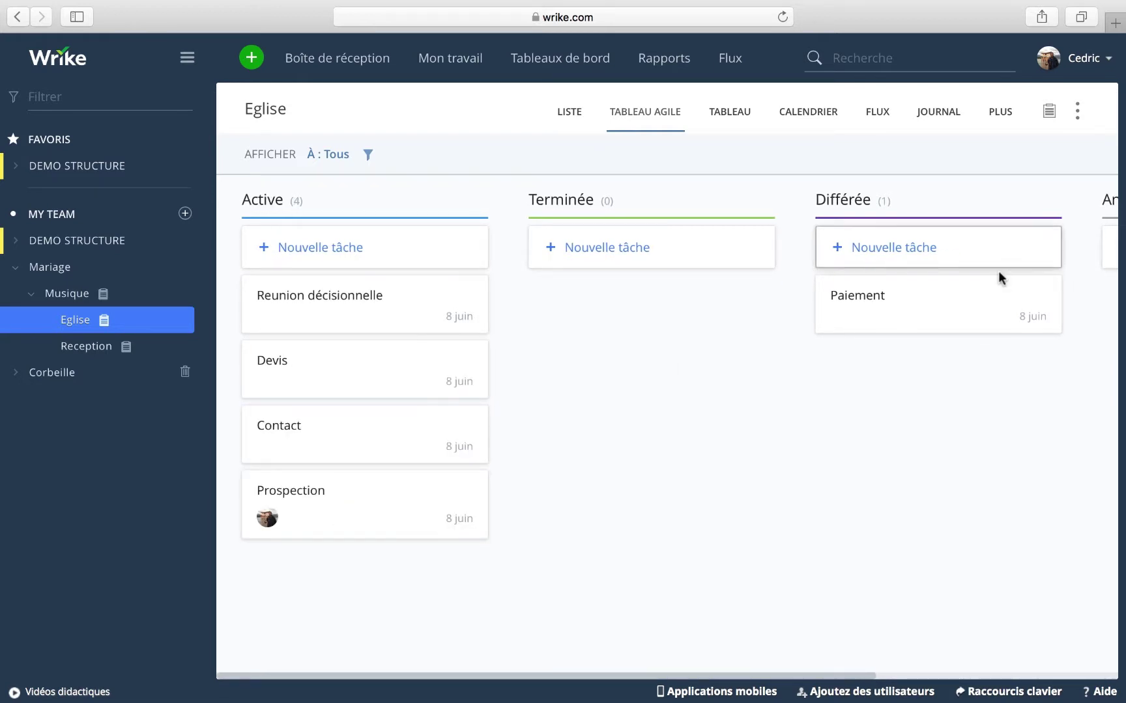
Return the Paiement task from Différée to Active on the board and show the Eglise project's calendar timeline
drag(955, 304, 391, 577)
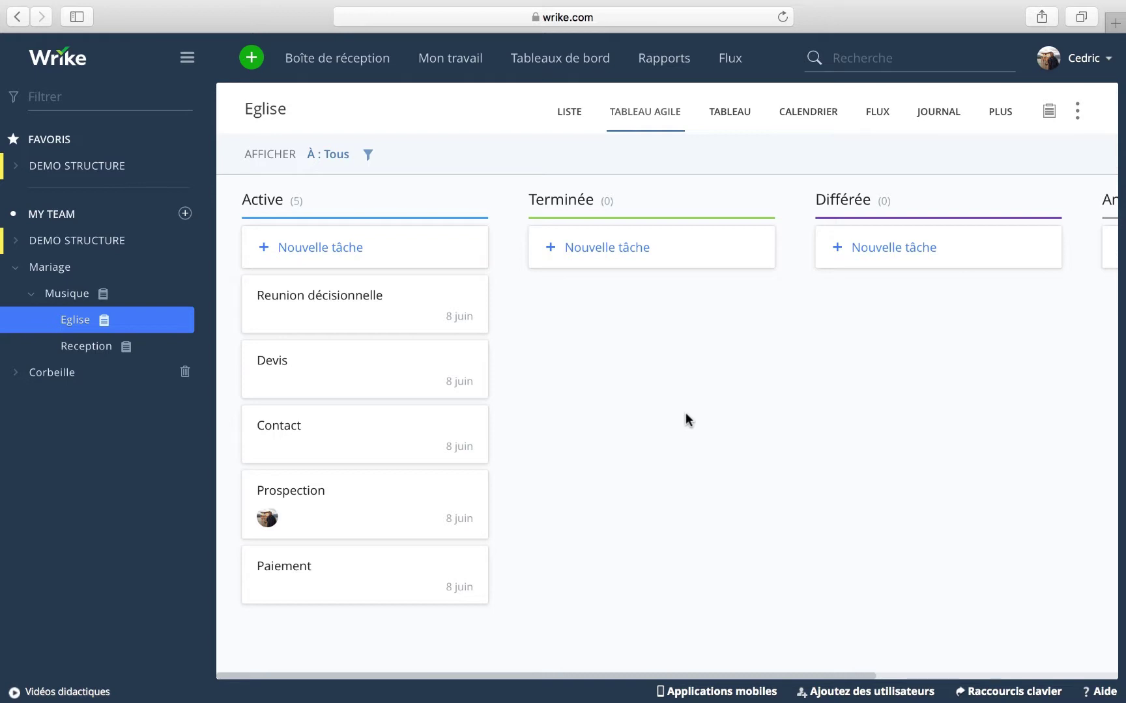
click(809, 121)
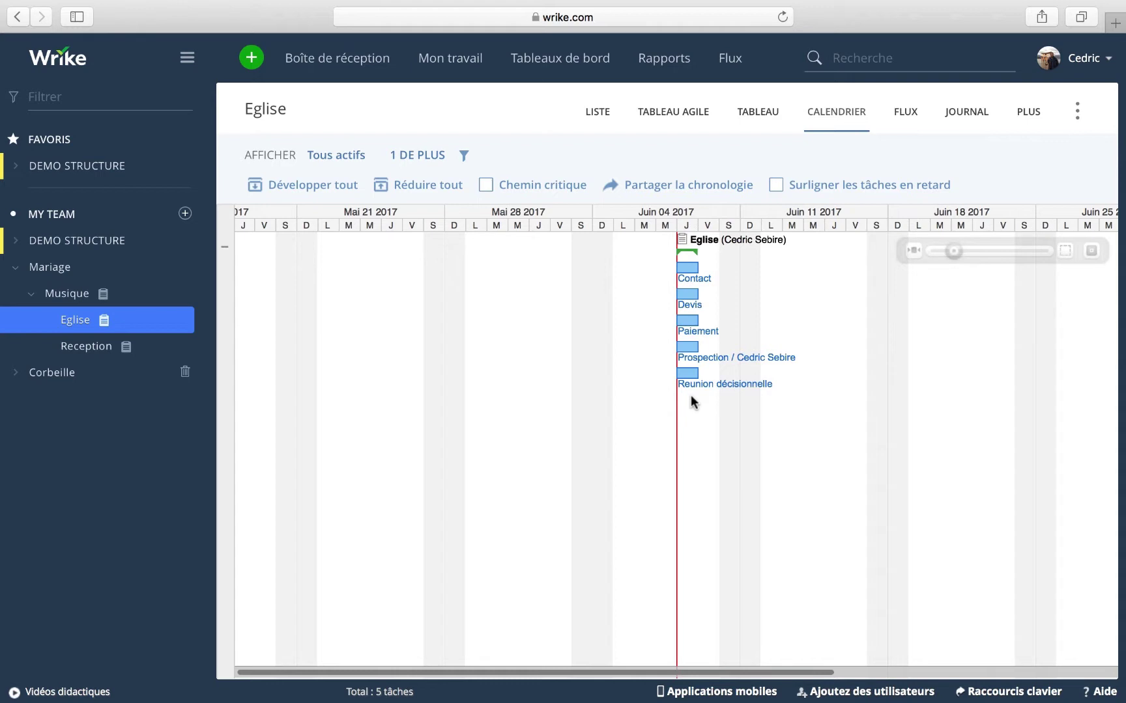
Extend the Prospection task on the timeline to run from June 8 to June 9
mouse_move(688, 324)
mouse_move(689, 345)
drag(699, 346, 721, 345)
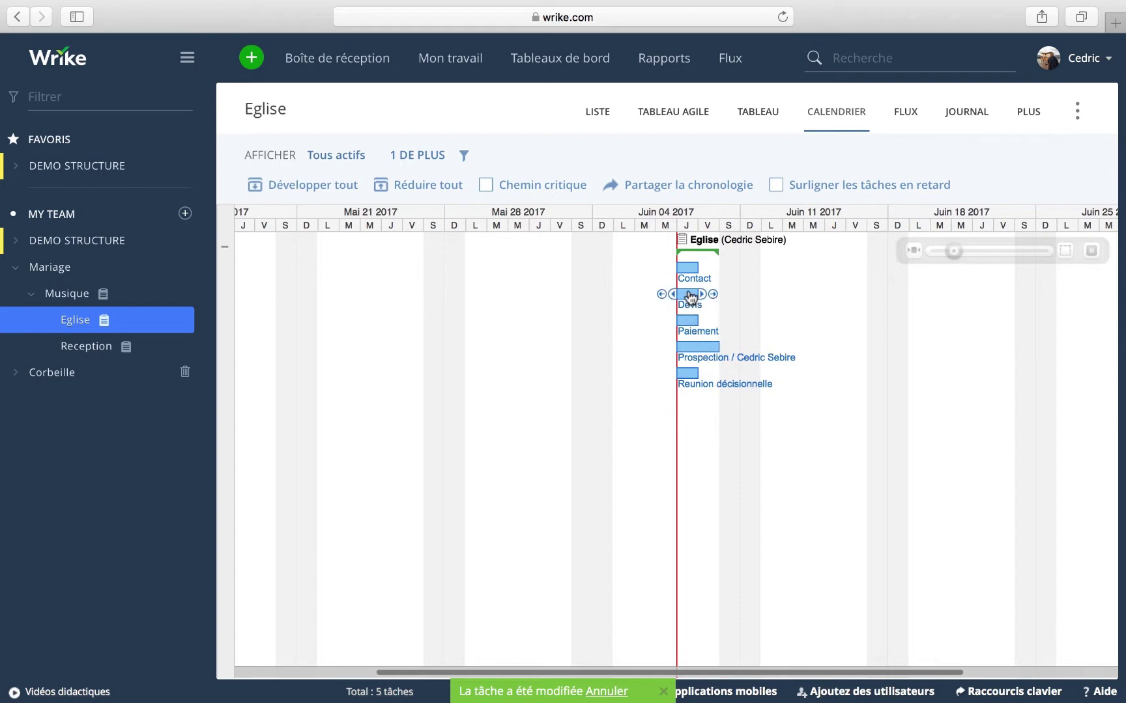
Reschedule the Contact task on the timeline to start June 12 and end June 15
drag(689, 268, 772, 271)
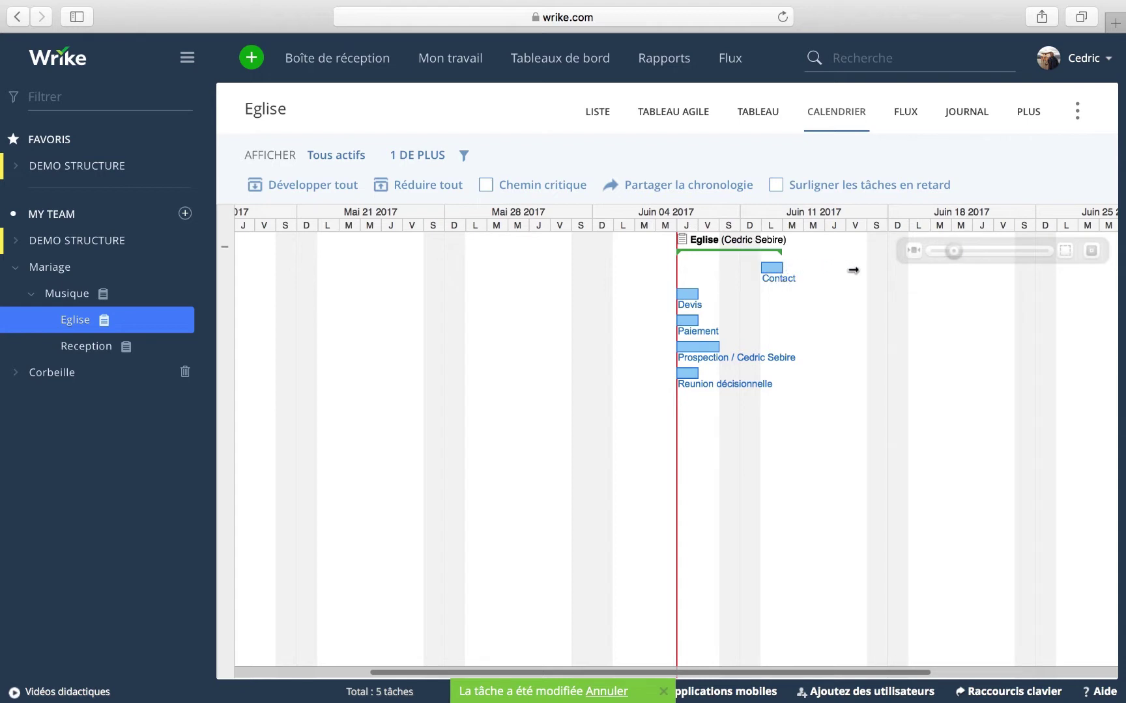
mouse_move(772, 272)
drag(785, 267, 849, 269)
Assign the Contact task to the first colleague listed after the account owner and return to the timeline
click(795, 268)
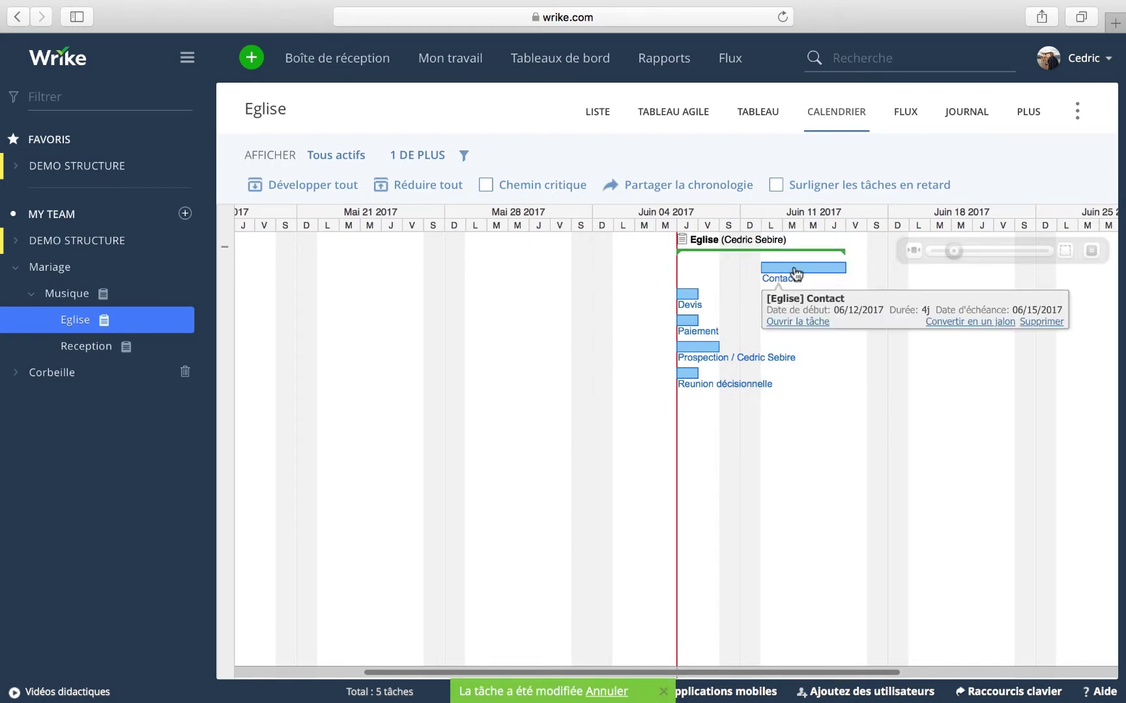
click(793, 322)
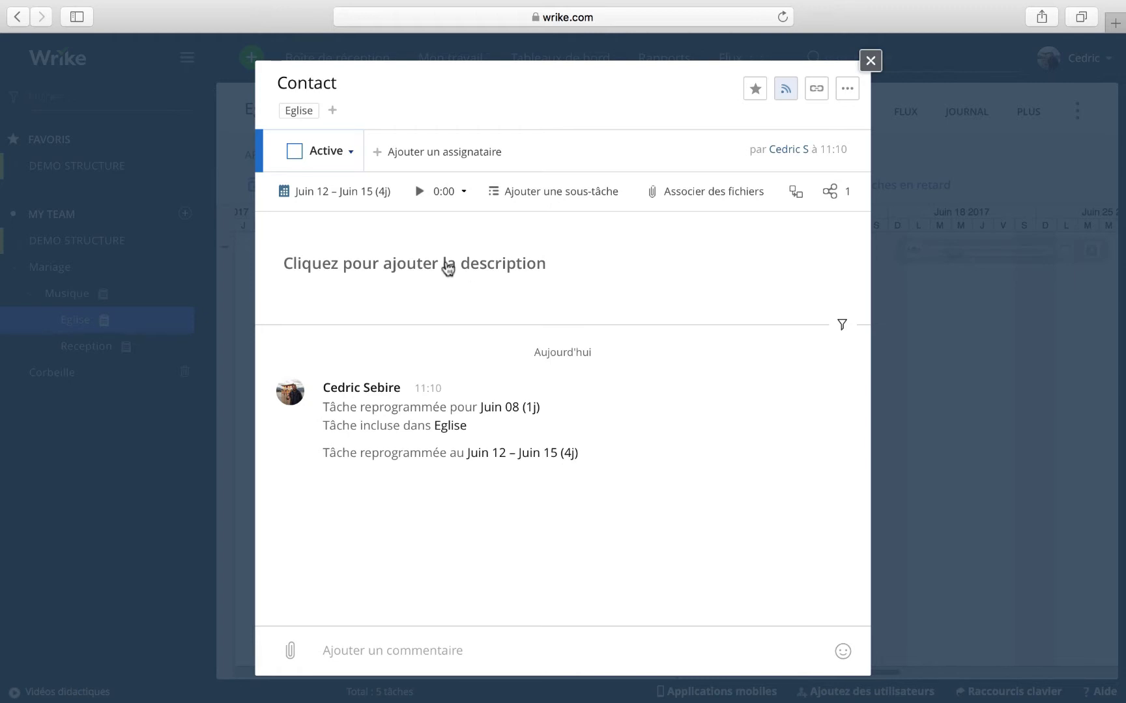
click(410, 149)
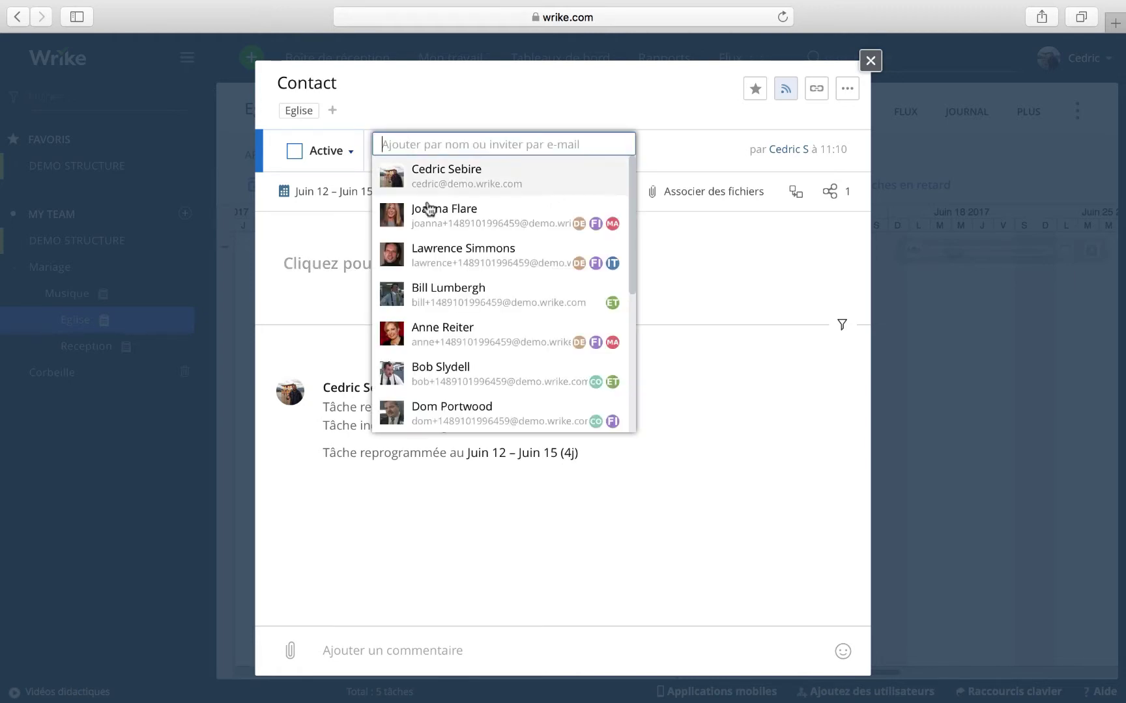
click(447, 212)
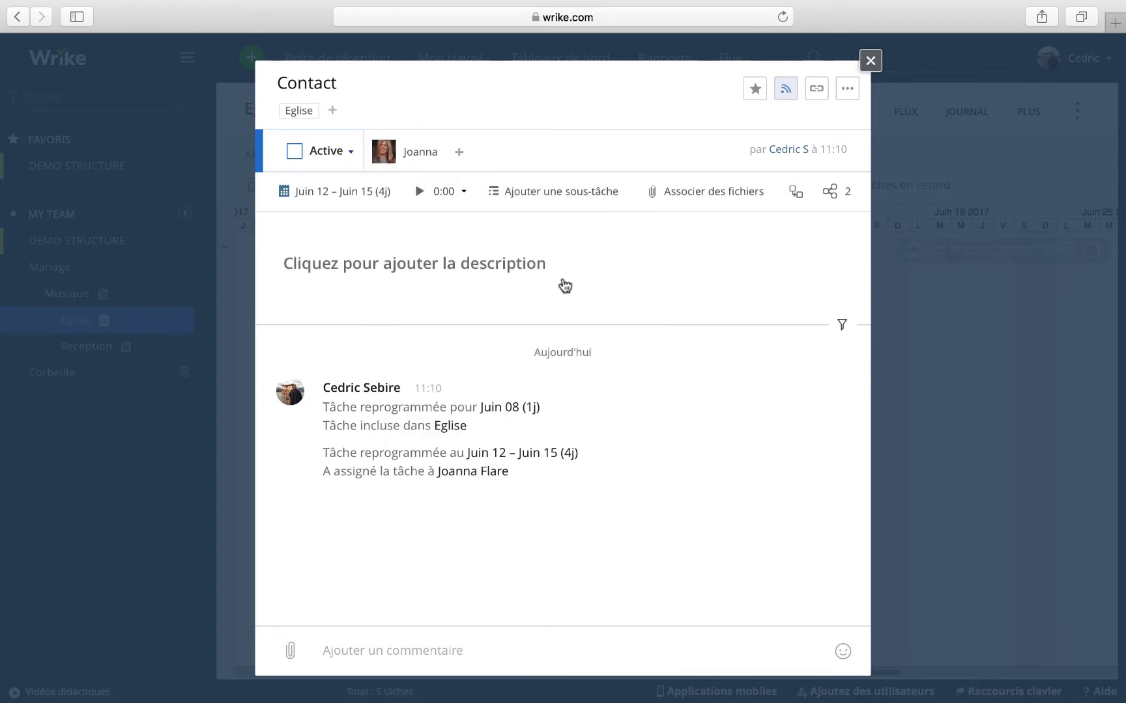
click(870, 61)
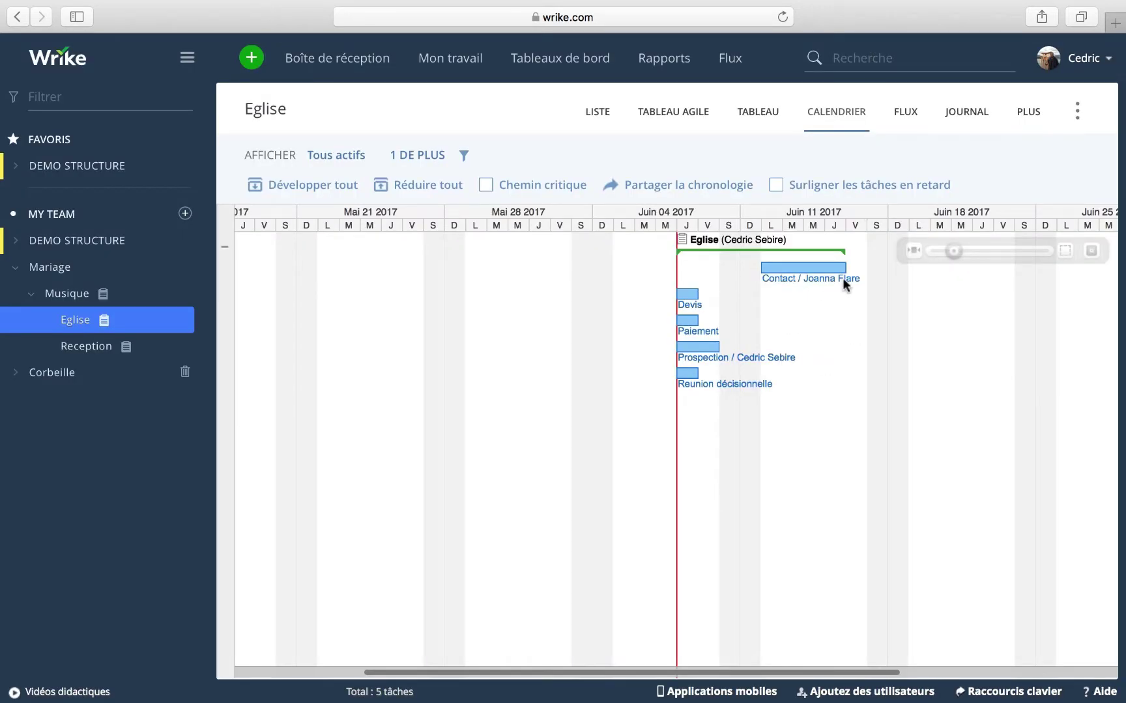
Reschedule the Devis task to June 19–20 and assign it to the same colleague as the Contact task
mouse_move(774, 271)
drag(689, 295, 952, 297)
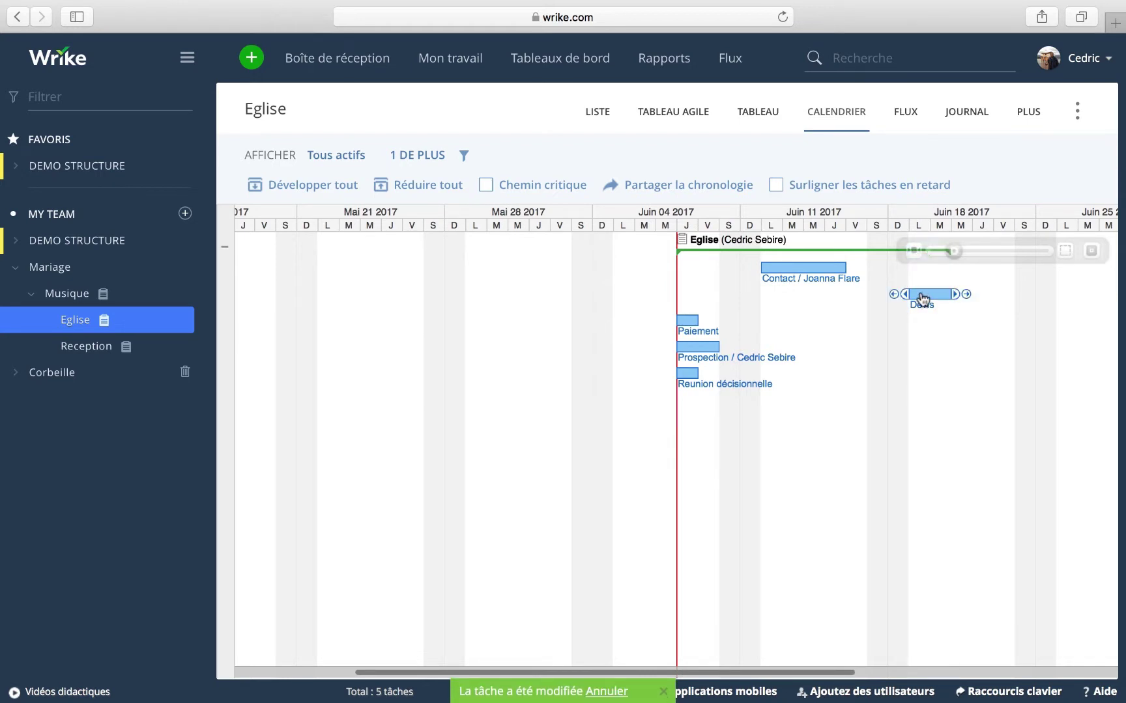
click(923, 298)
click(648, 315)
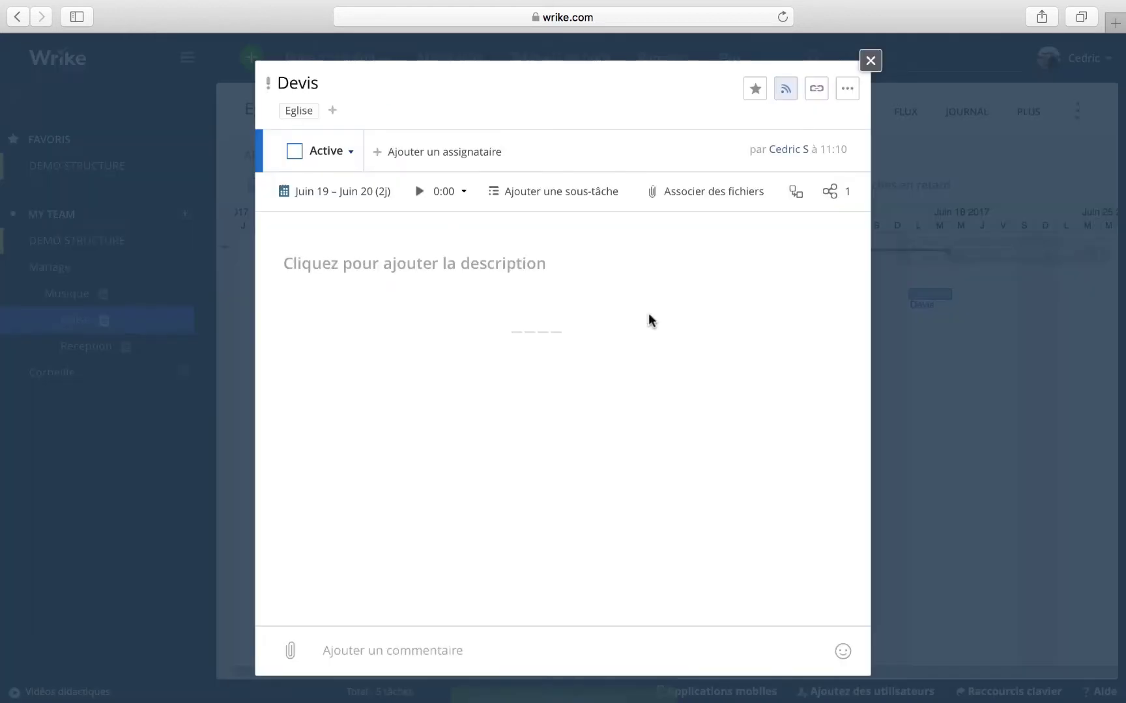
click(425, 156)
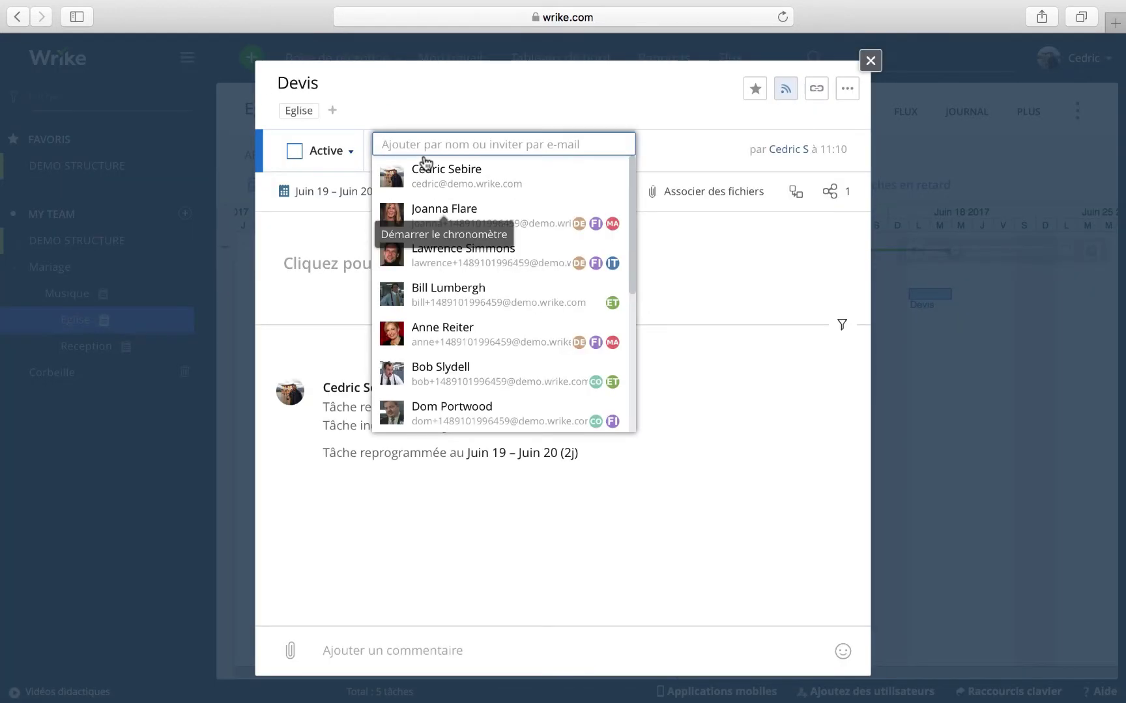
click(435, 212)
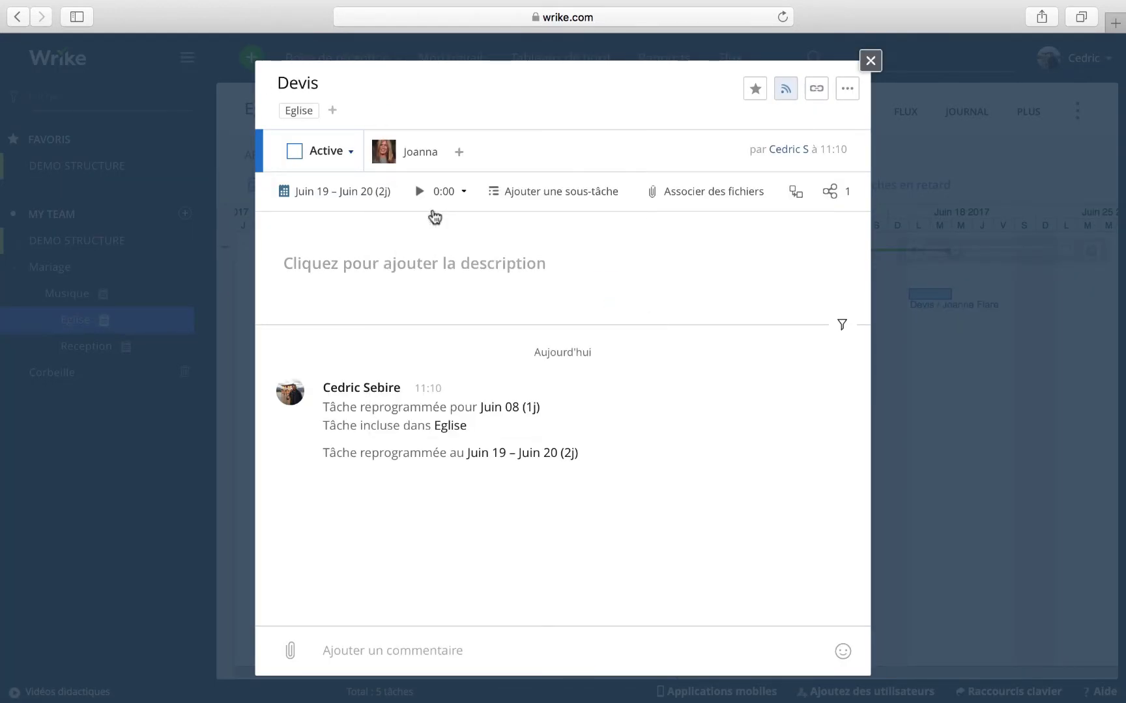
Add the account owner as a second assignee of Devis, remove that assignee again and close the task
click(459, 152)
click(521, 178)
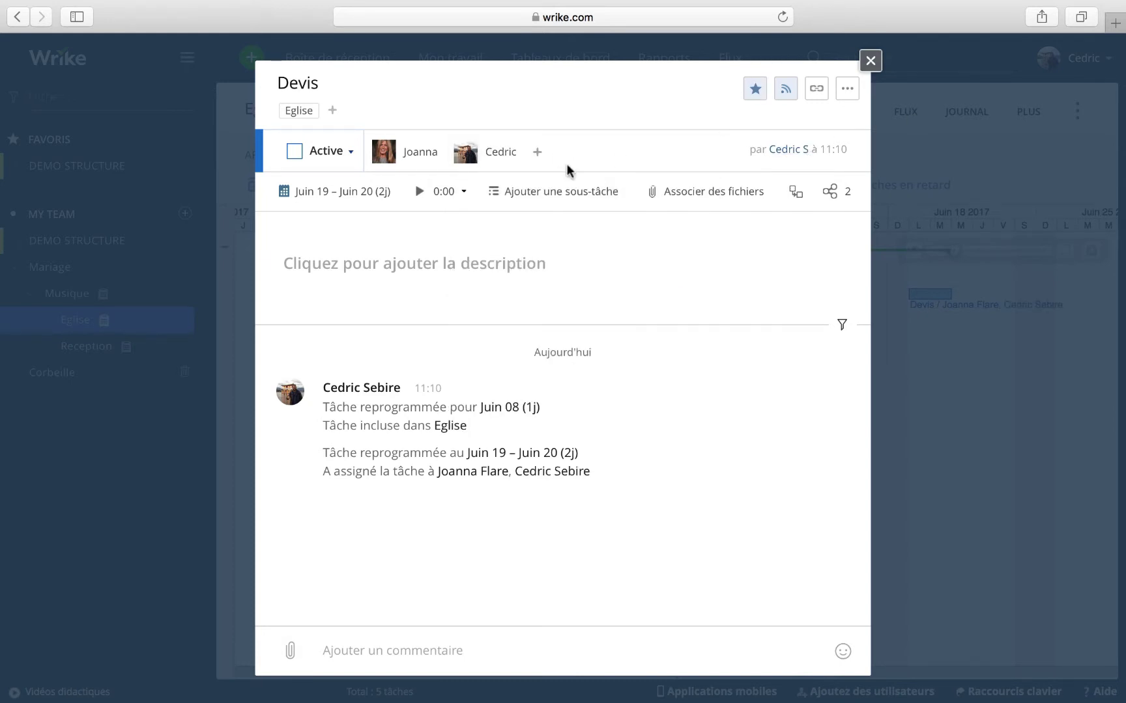
click(519, 149)
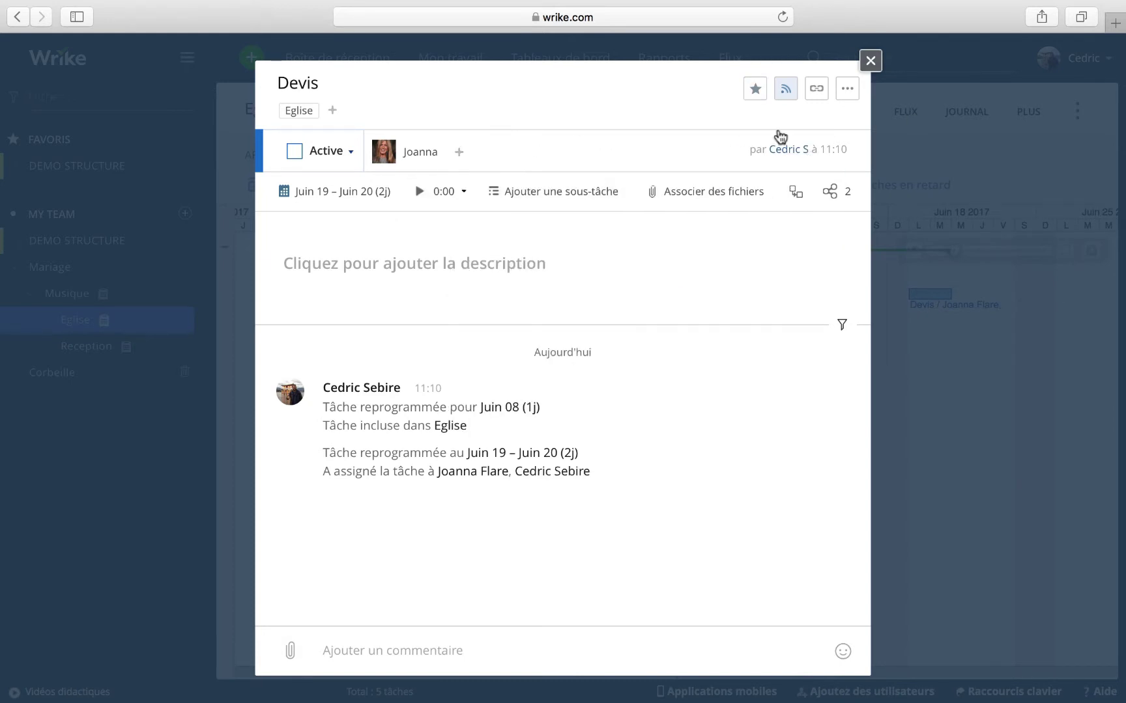
click(870, 60)
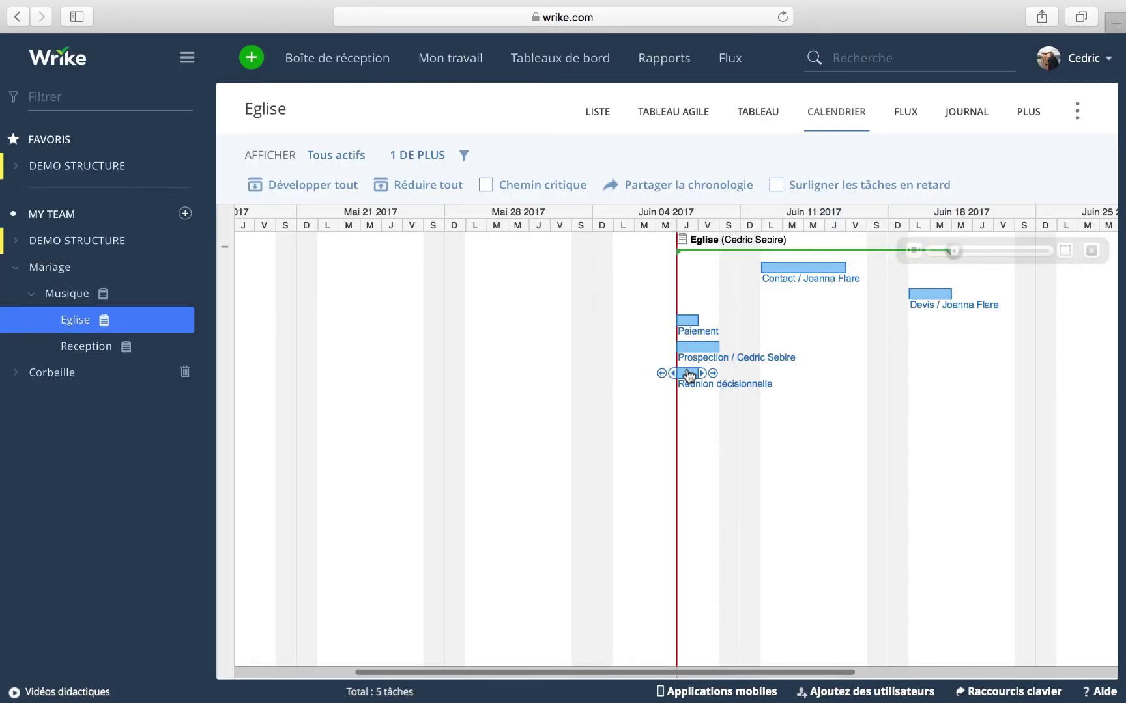
Reschedule the Reunion décisionnelle task to June 21 and assign it to both the account owner and the Contact task's assignee
drag(689, 374, 962, 369)
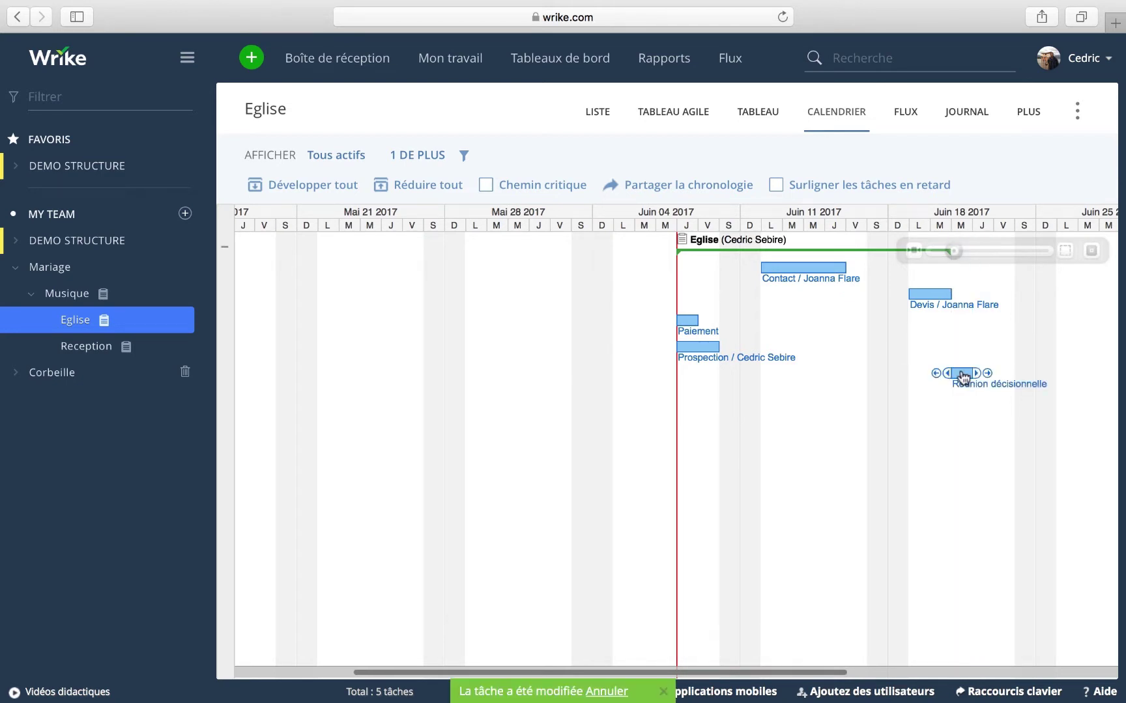
click(963, 374)
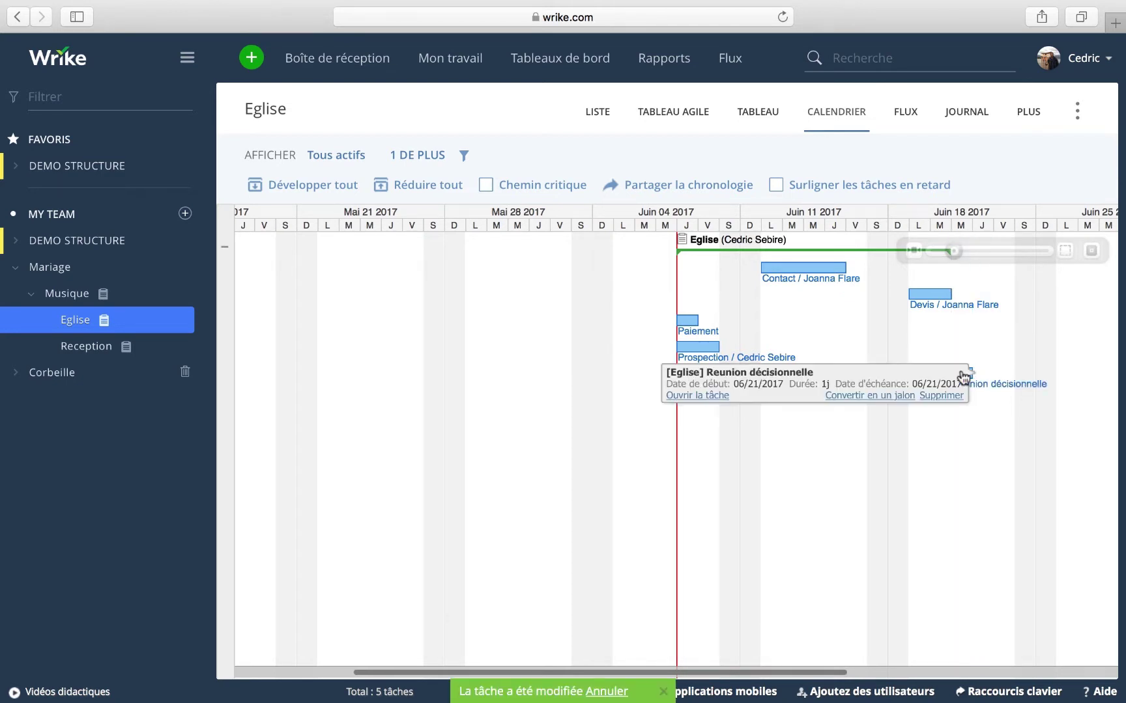
click(699, 396)
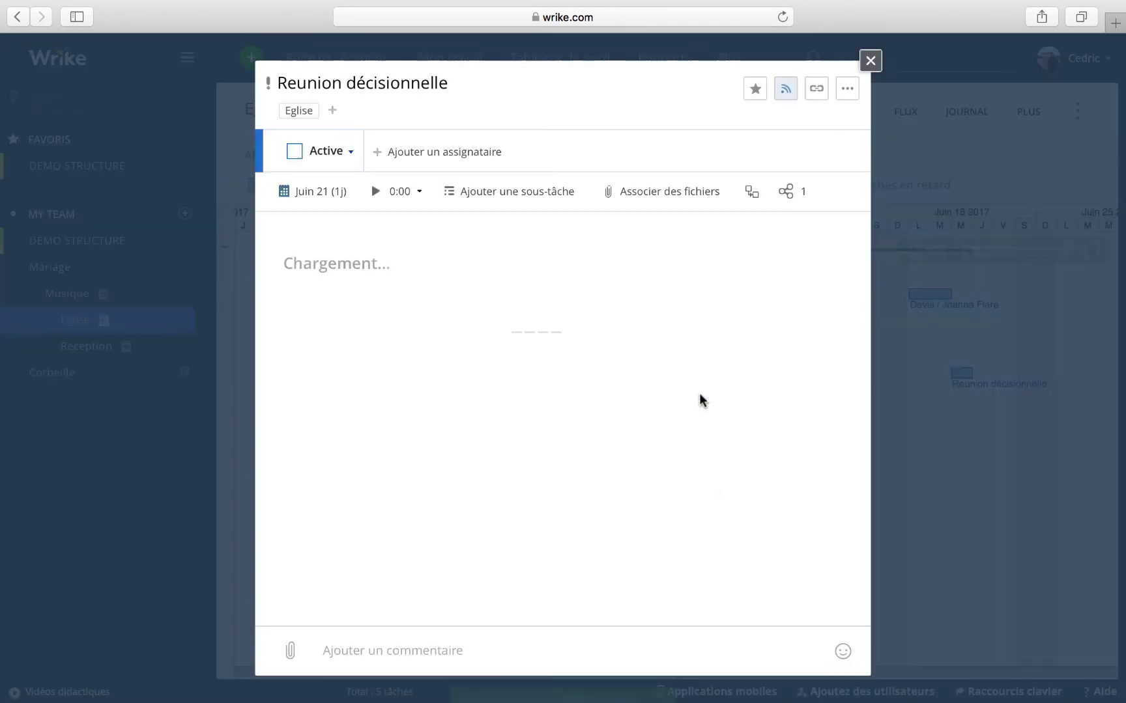
click(408, 153)
click(410, 185)
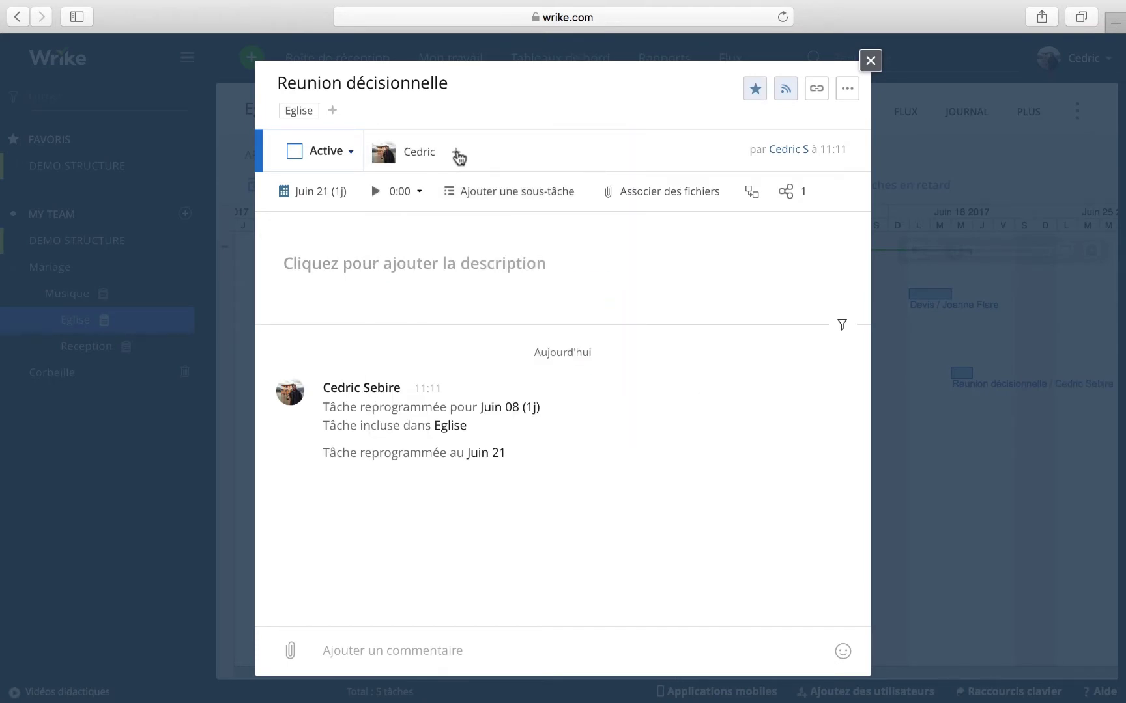
click(457, 154)
click(525, 173)
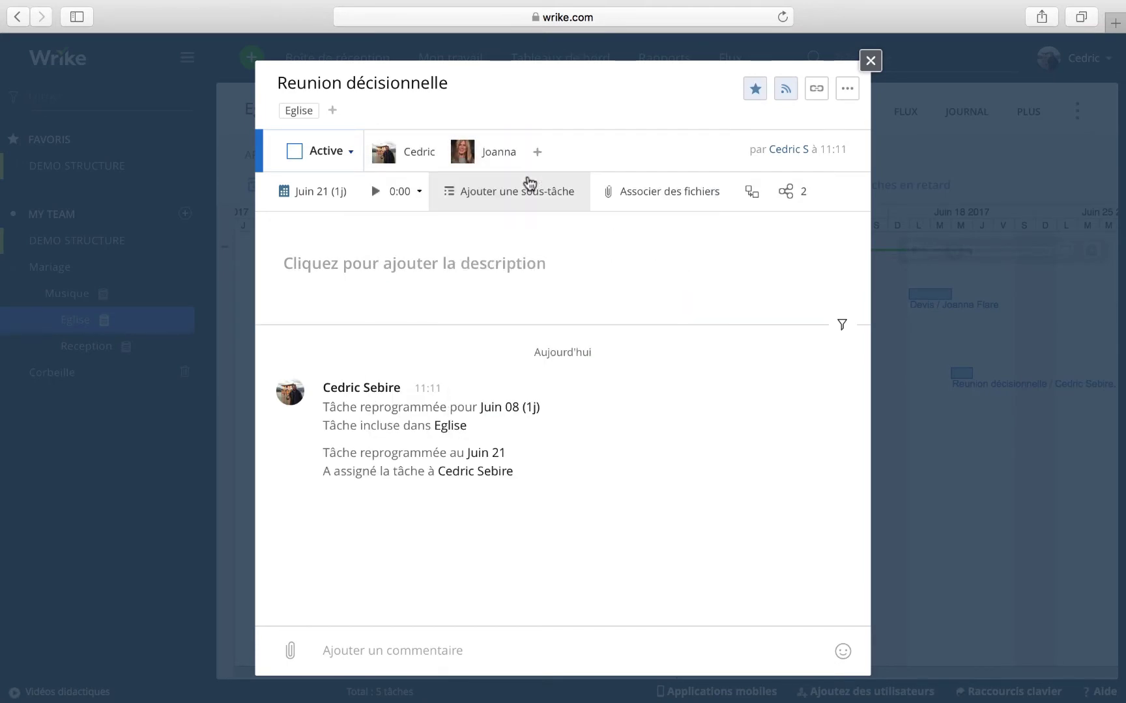
click(871, 62)
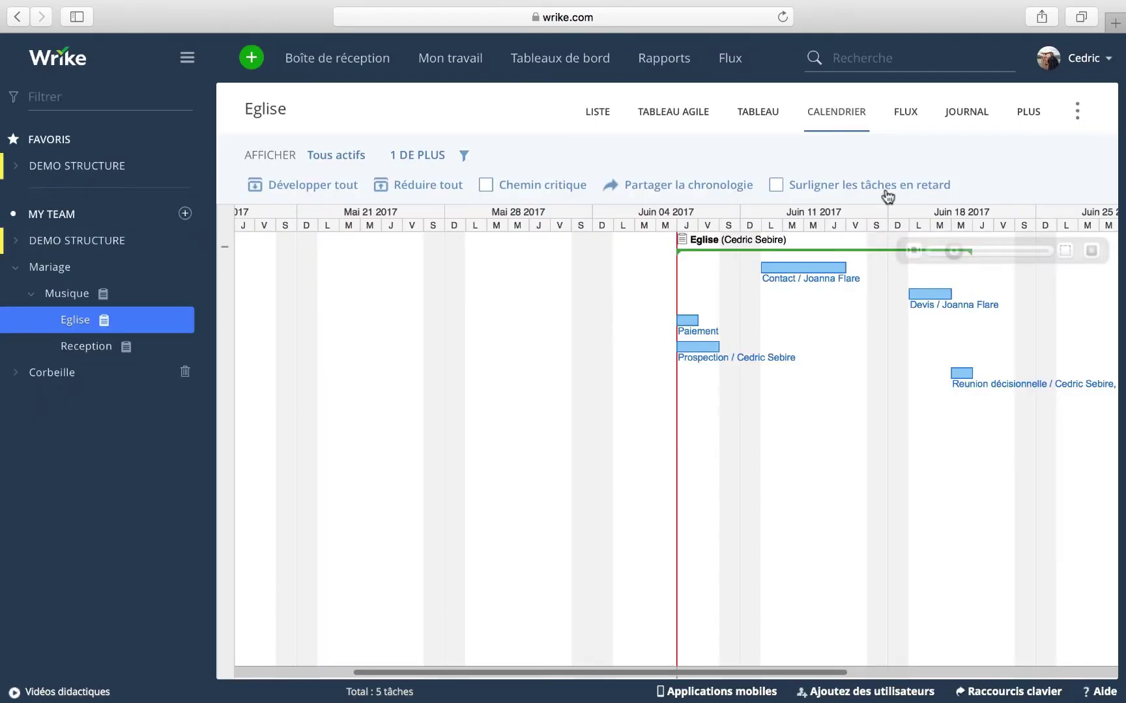
Reschedule the Paiement task to June 22 and review its details without assigning anyone
mouse_move(684, 322)
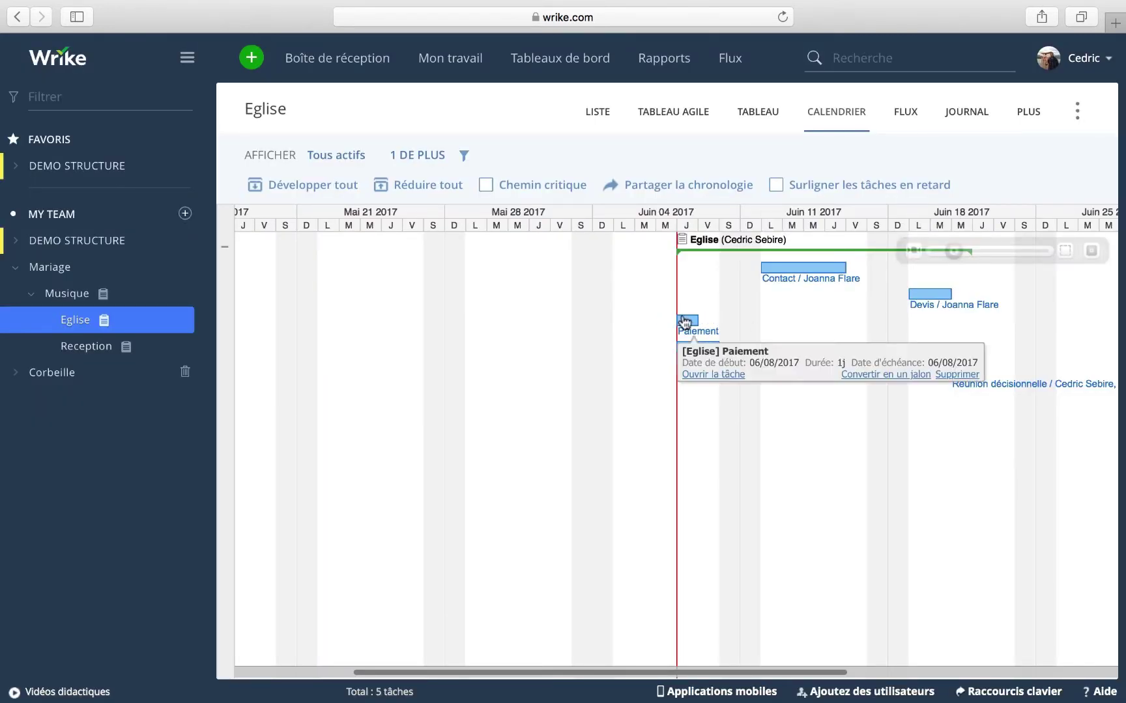
drag(685, 321, 979, 320)
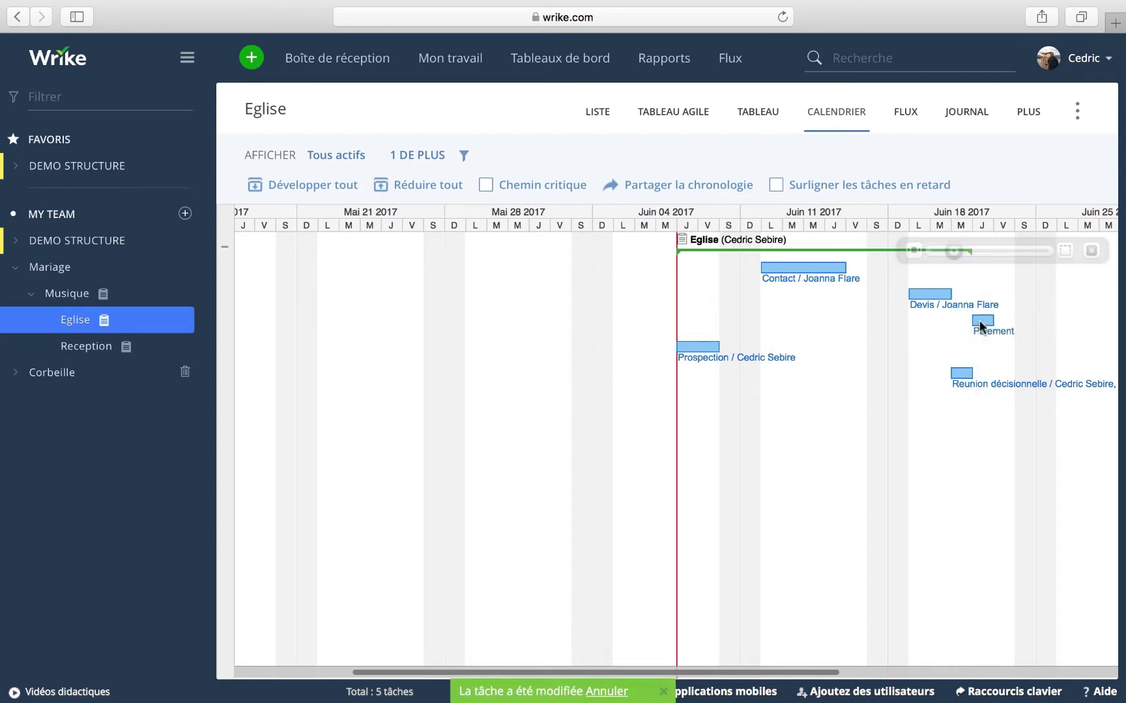
mouse_move(979, 320)
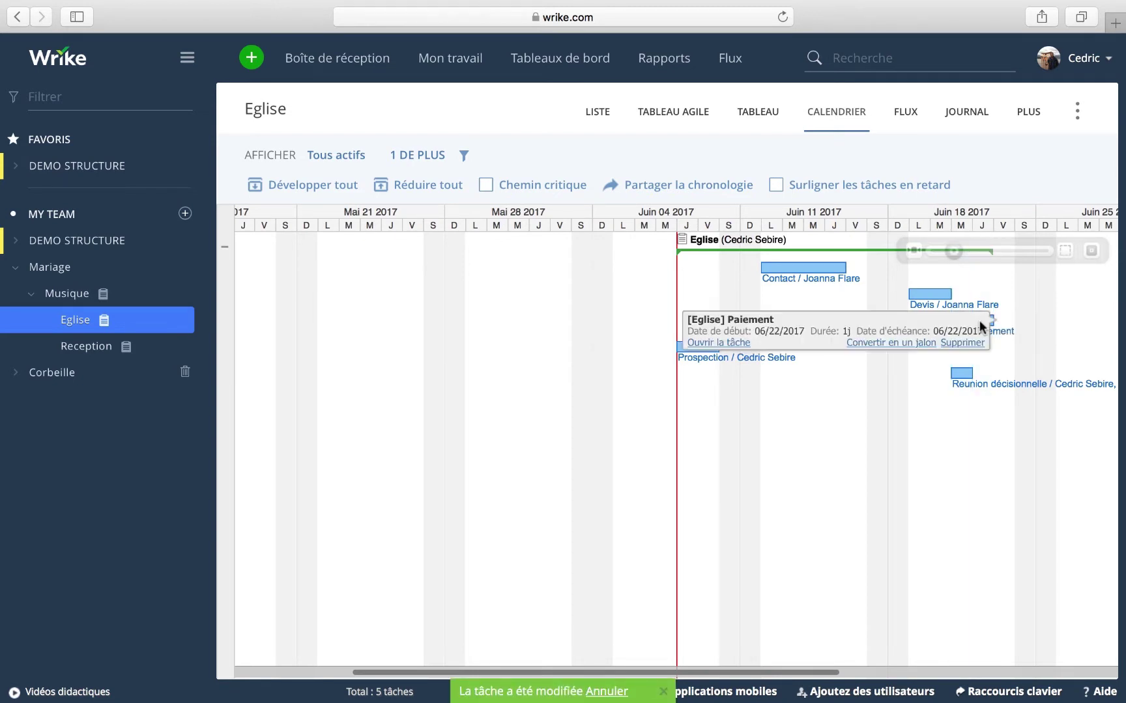
click(740, 343)
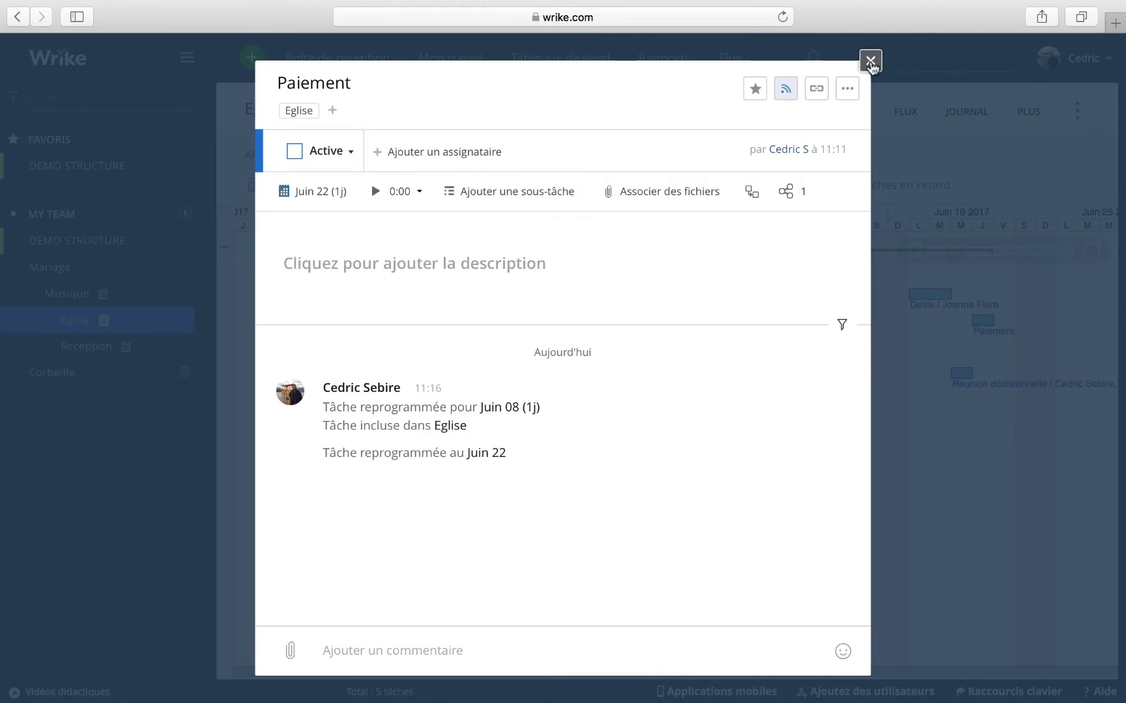
click(870, 61)
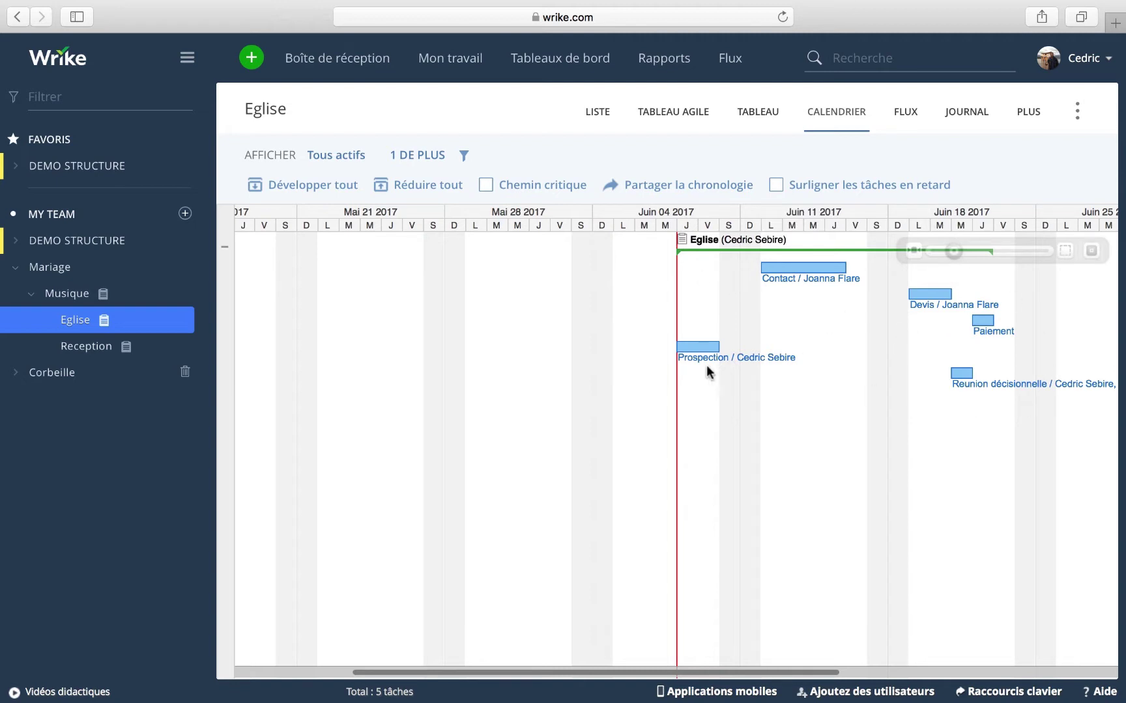
Create dependencies from Prospection to Contact and from Contact to Devis, and set Devis back to June 19–20
drag(734, 346, 749, 275)
drag(851, 267, 895, 290)
drag(898, 293, 898, 293)
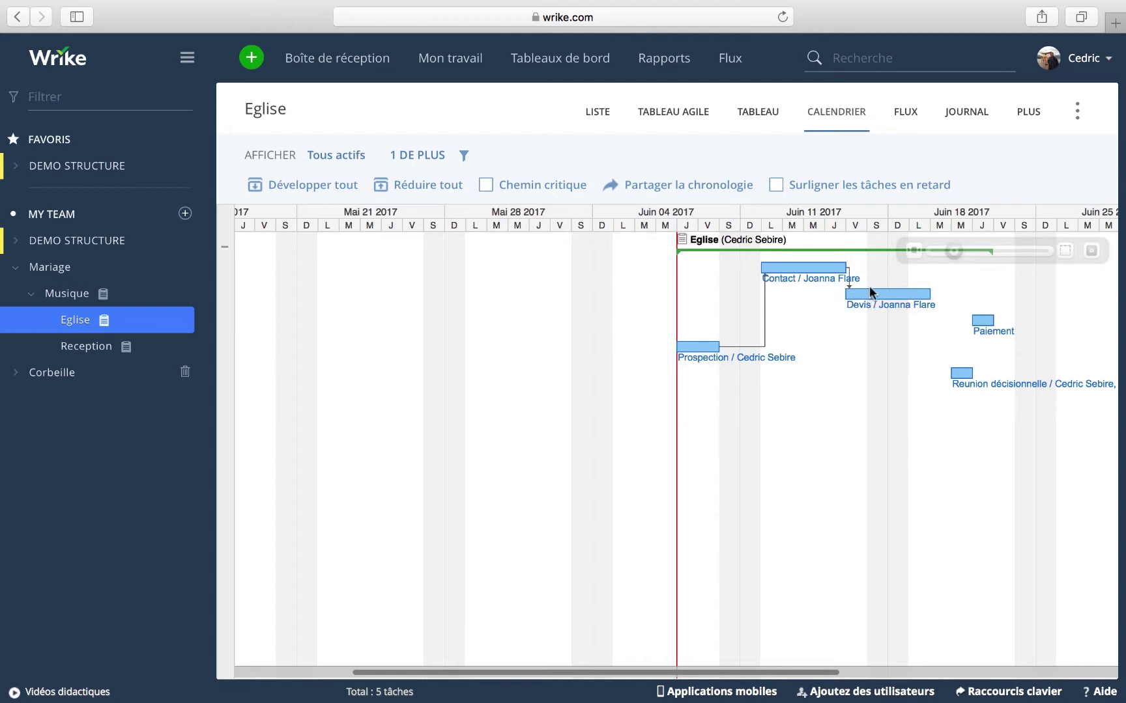
drag(928, 294, 927, 299)
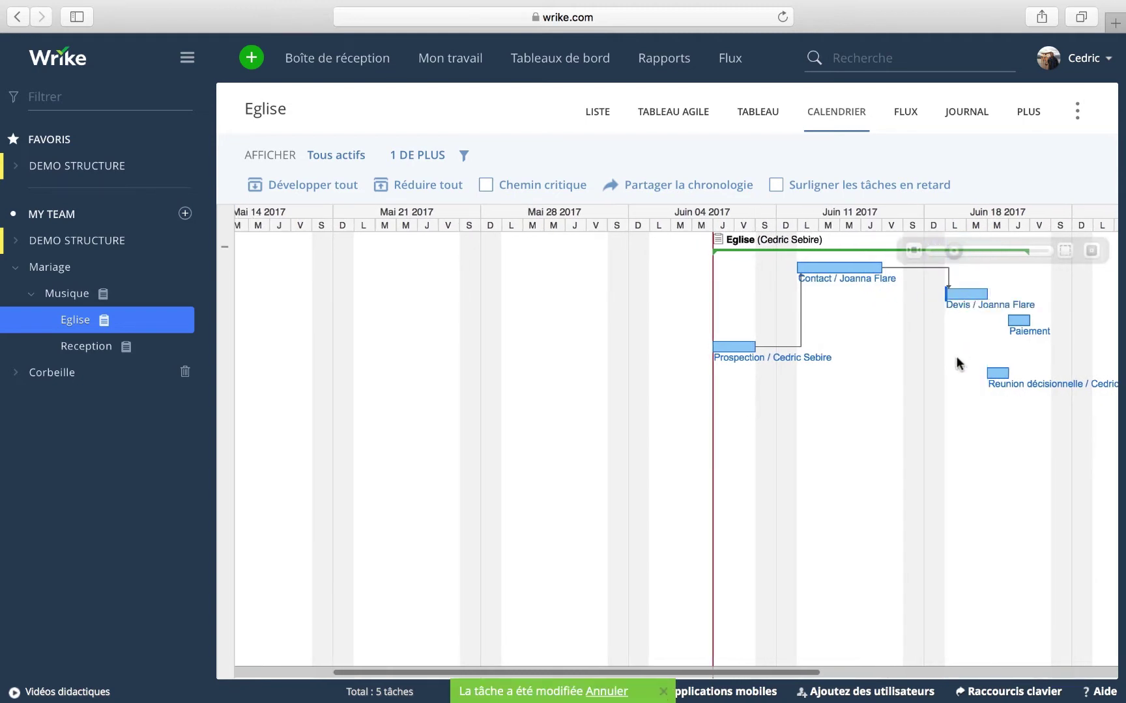
Create a dependency from Devis to Paiement and move Paiement back to June 22
scroll(957, 364, right, 5)
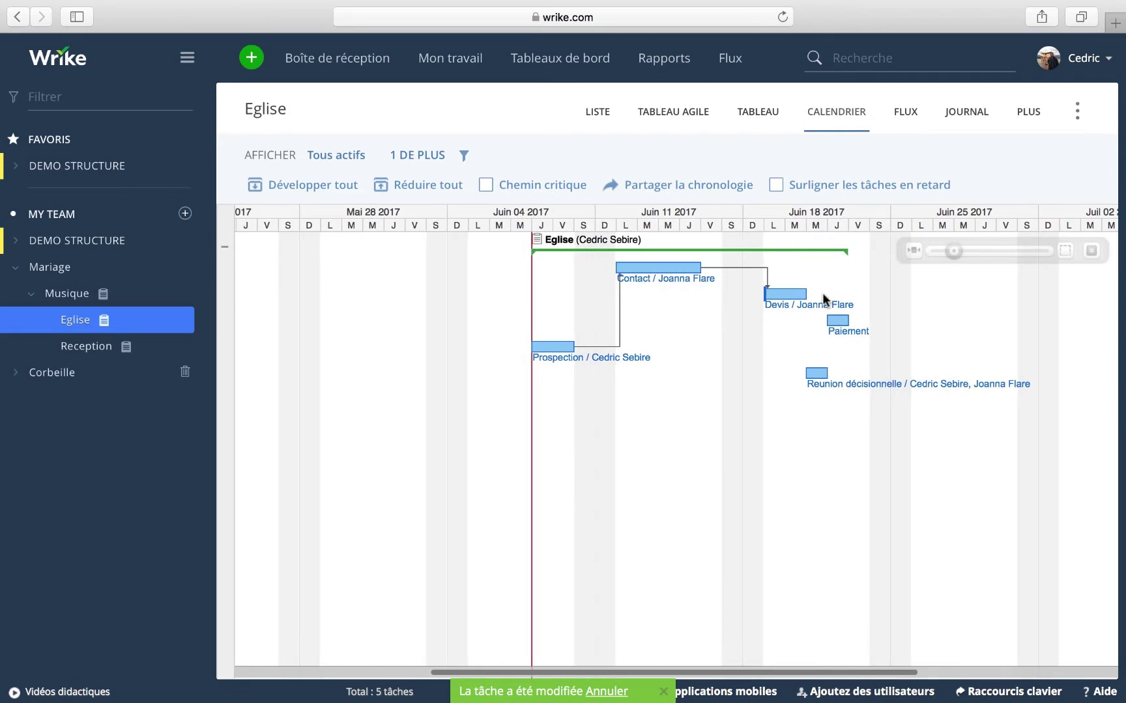
drag(809, 295, 826, 316)
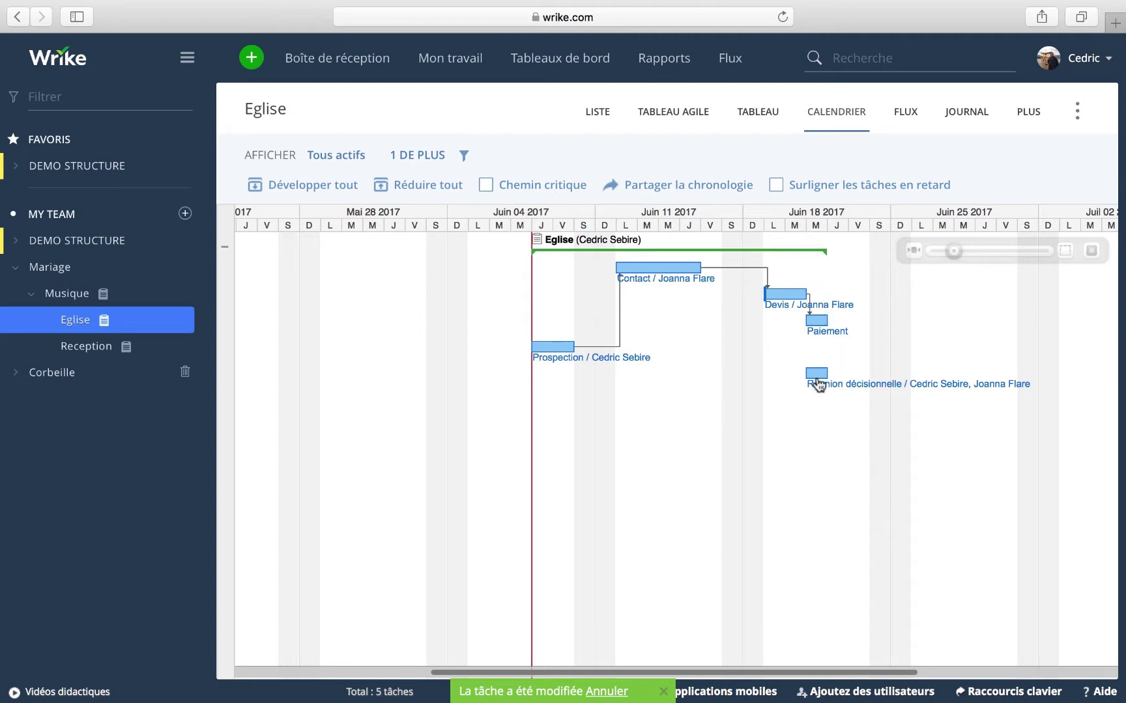
mouse_move(818, 377)
mouse_move(819, 376)
mouse_down()
mouse_move(845, 373)
mouse_move(817, 373)
mouse_up()
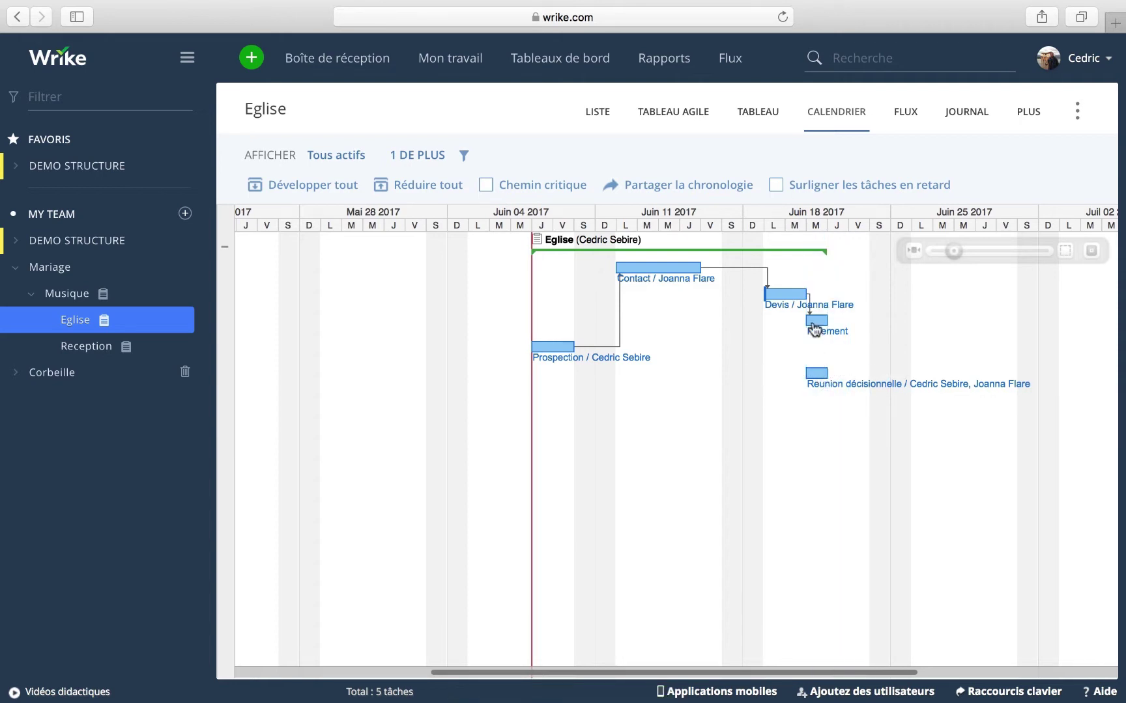
drag(809, 321, 839, 318)
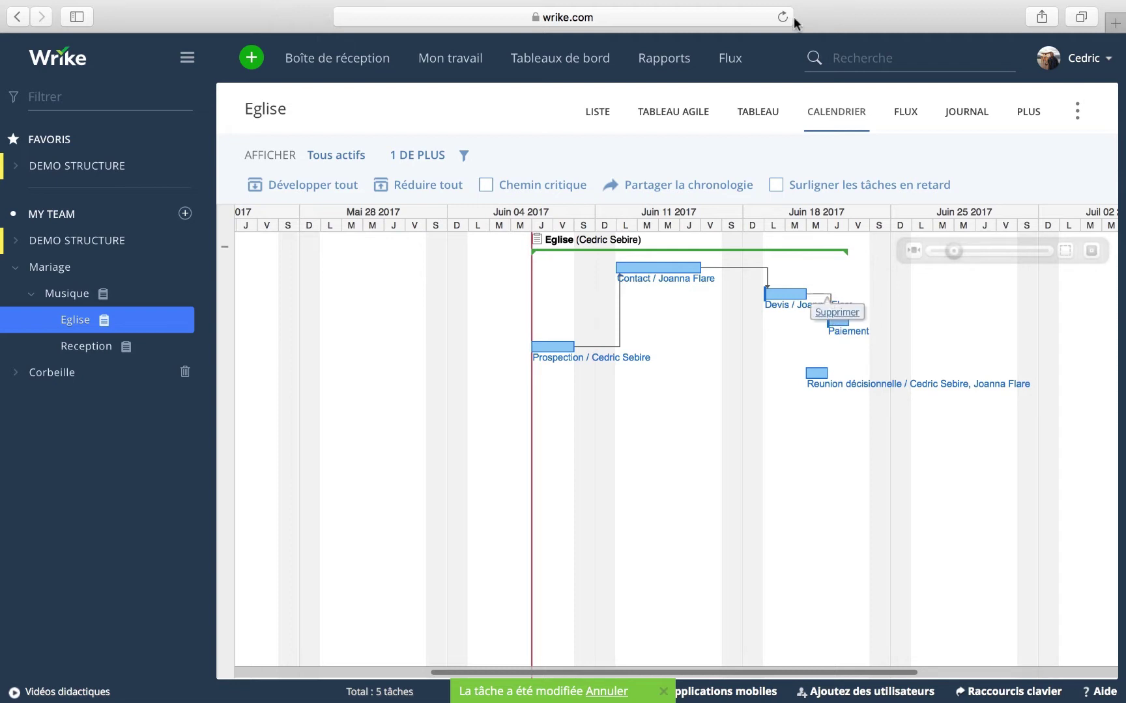
mouse_move(796, 6)
click(750, 9)
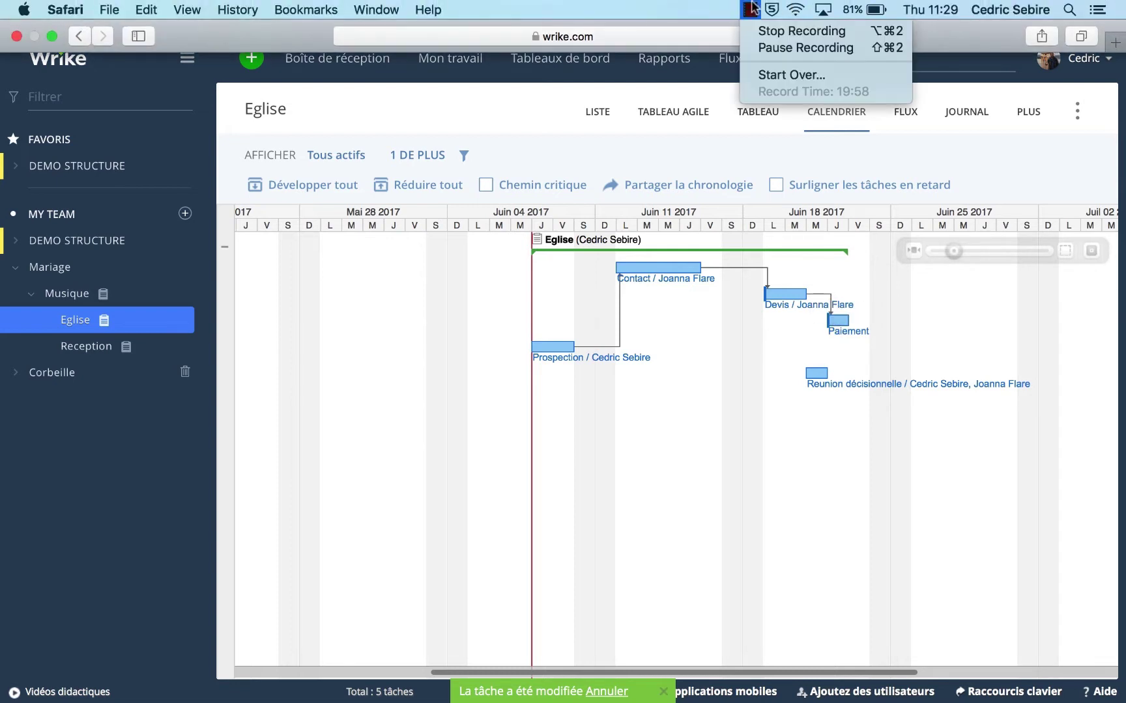
click(770, 48)
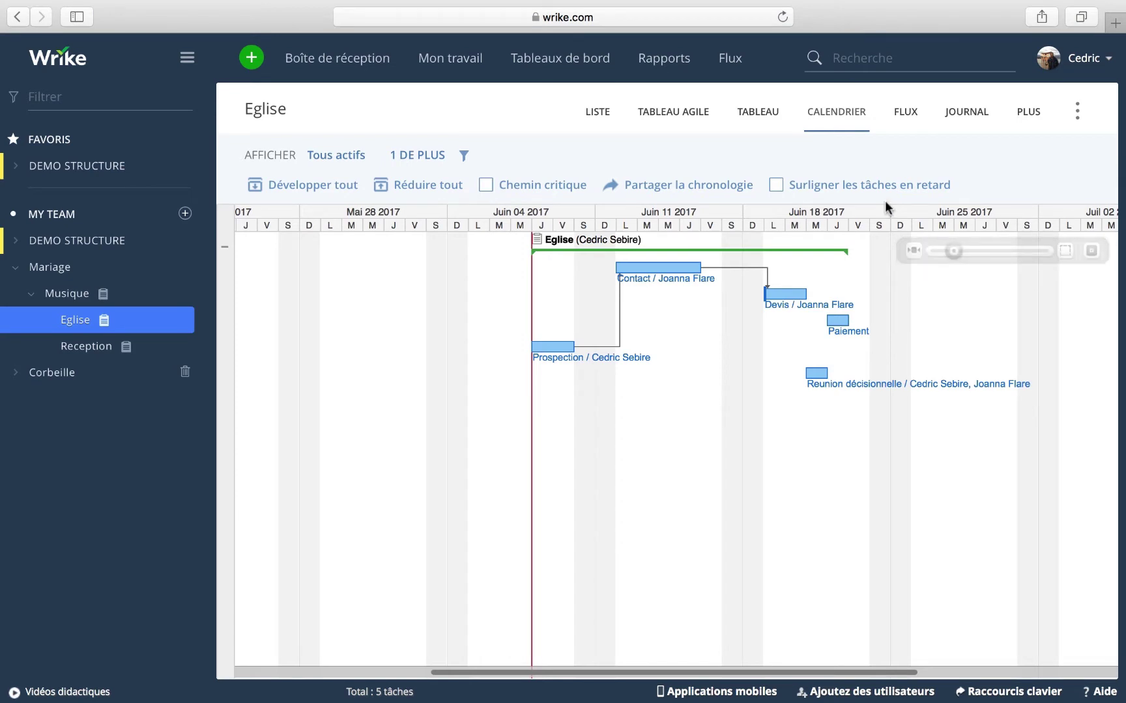
Create dependencies from Devis to Reunion décisionnelle and from Reunion décisionnelle to Paiement on the Eglise timeline
mouse_move(788, 296)
drag(819, 294, 790, 376)
mouse_move(815, 374)
drag(842, 373, 826, 324)
In the Eglise project's workload view, reassign the Contact task and assign the unassigned Paiement task to the account owner
click(1029, 111)
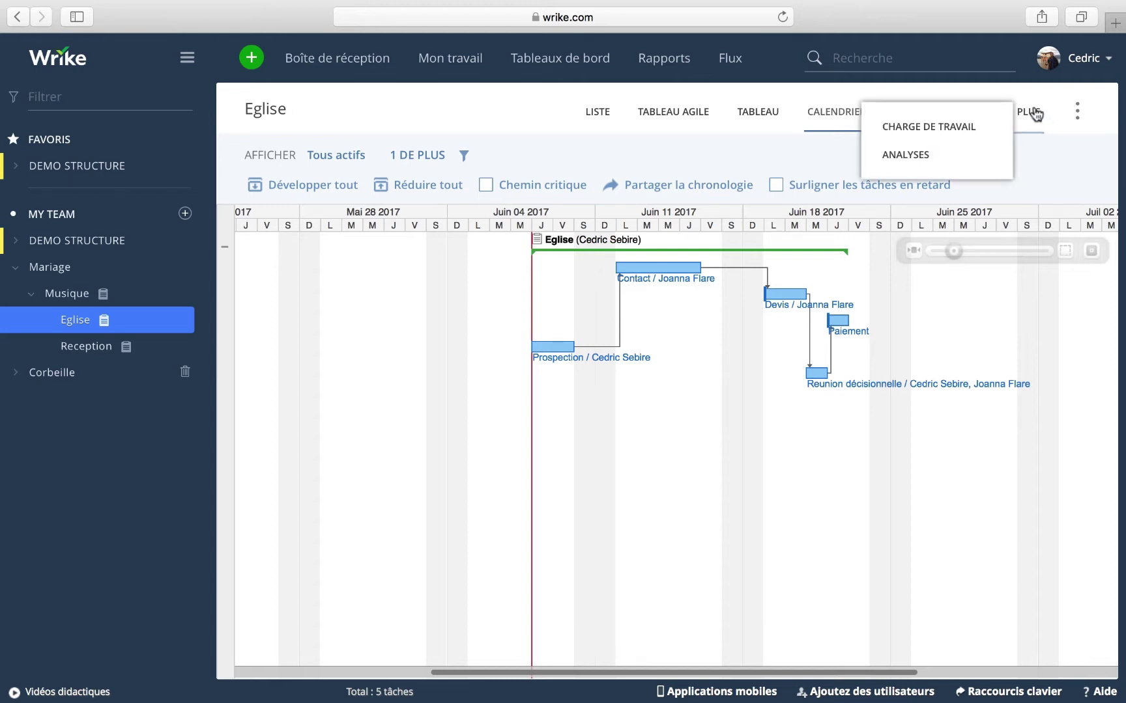
click(906, 127)
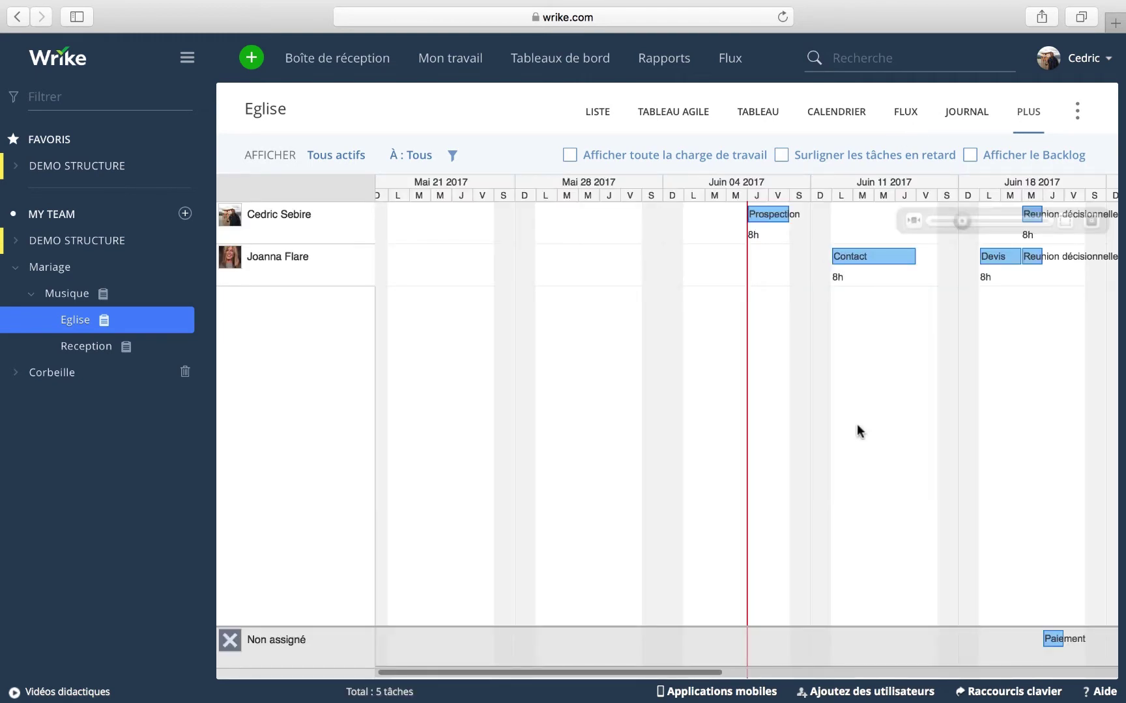
scroll(857, 425, right, 10)
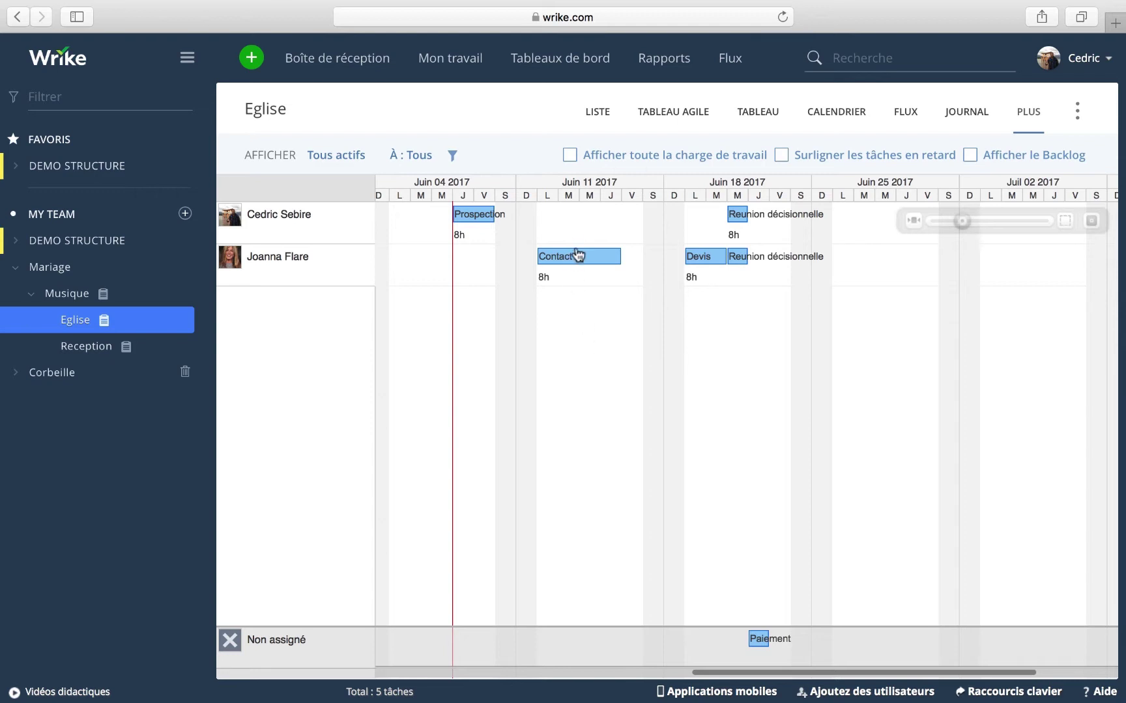
drag(575, 253, 580, 221)
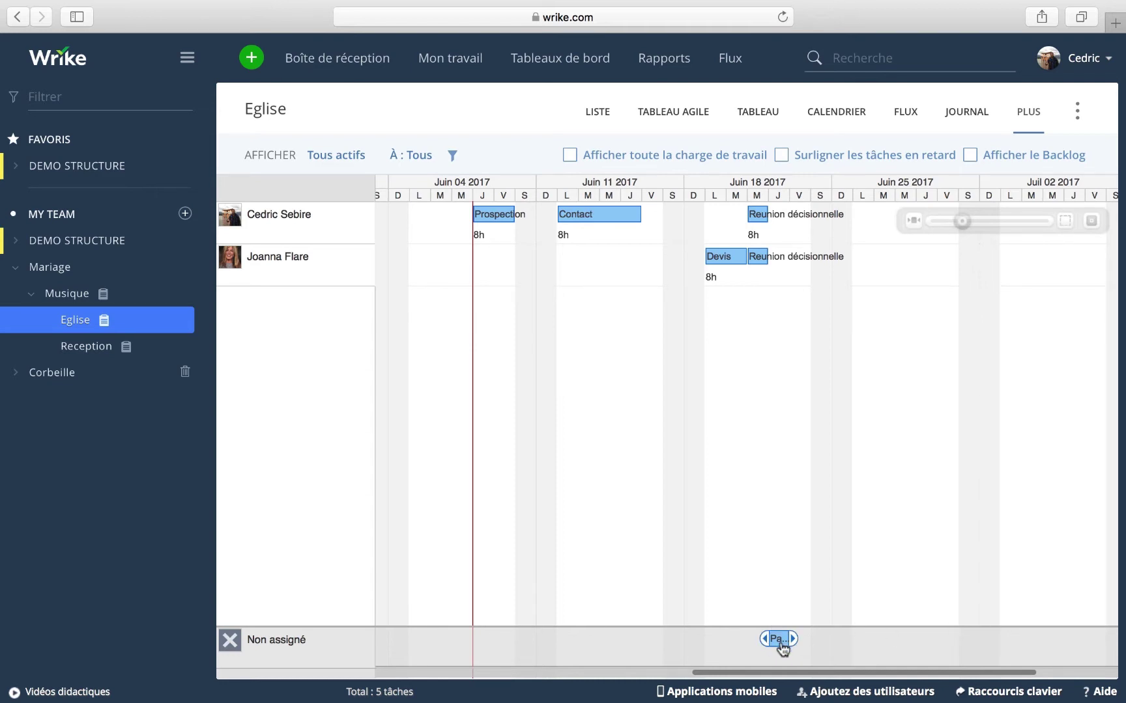
drag(782, 647, 779, 212)
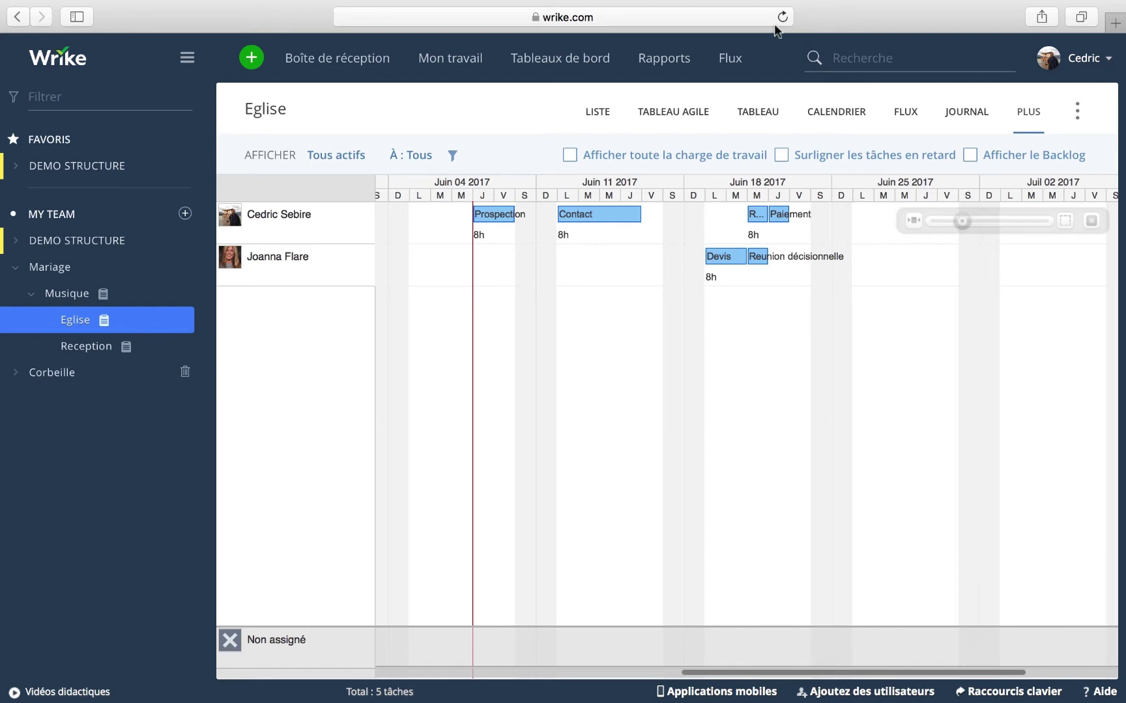
click(750, 9)
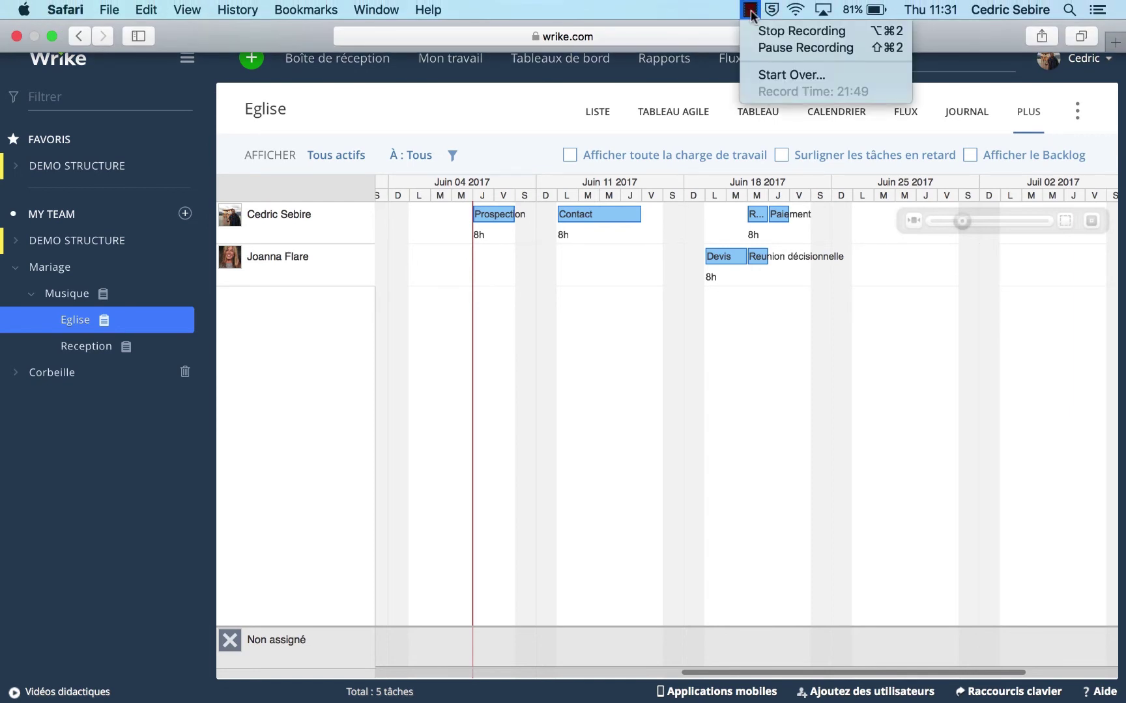
click(771, 49)
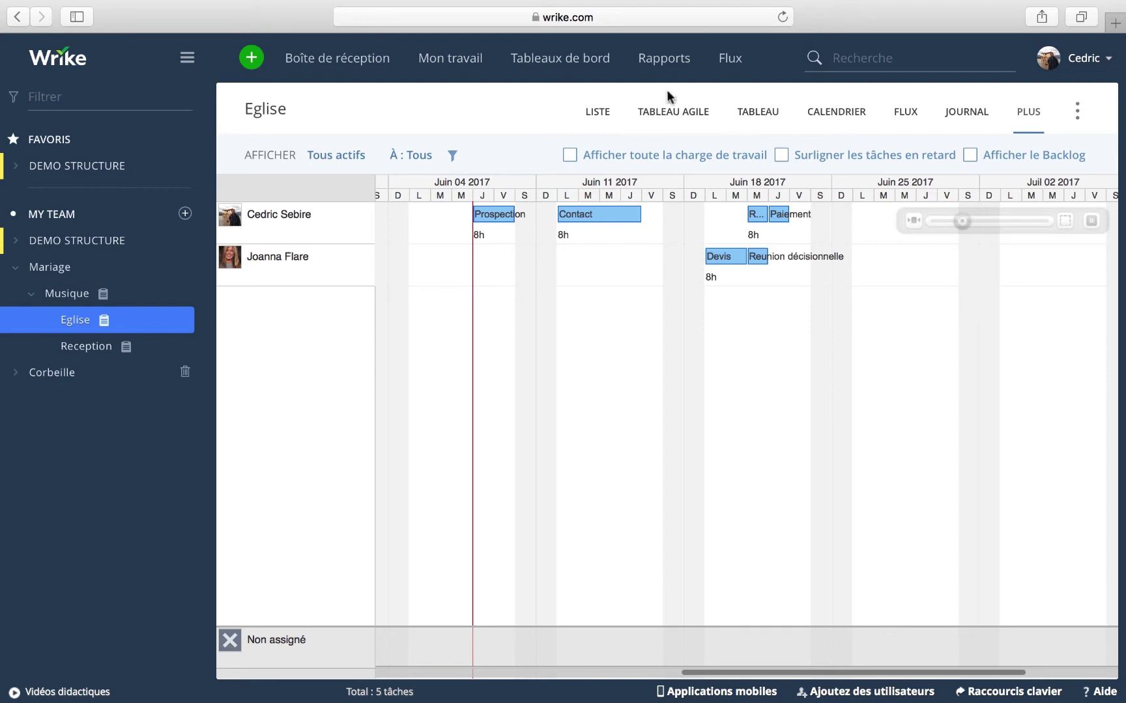
Start a new report from scratch with Tâches as its type and the Mariage folder as its data source
click(665, 59)
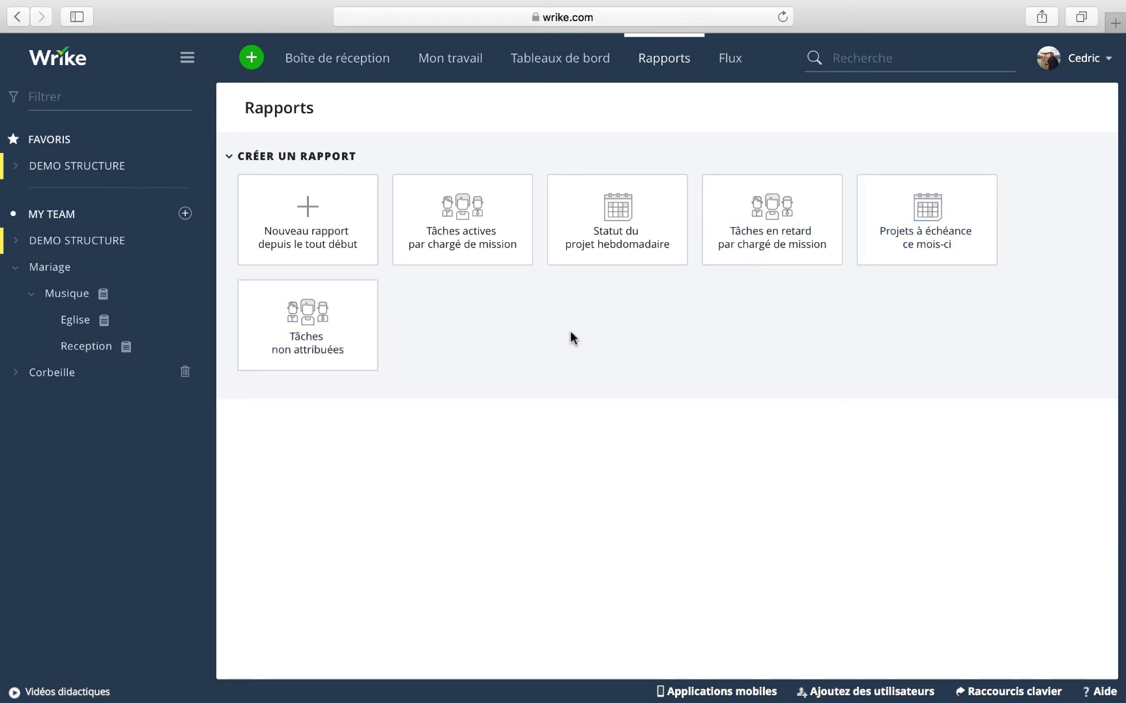
click(311, 220)
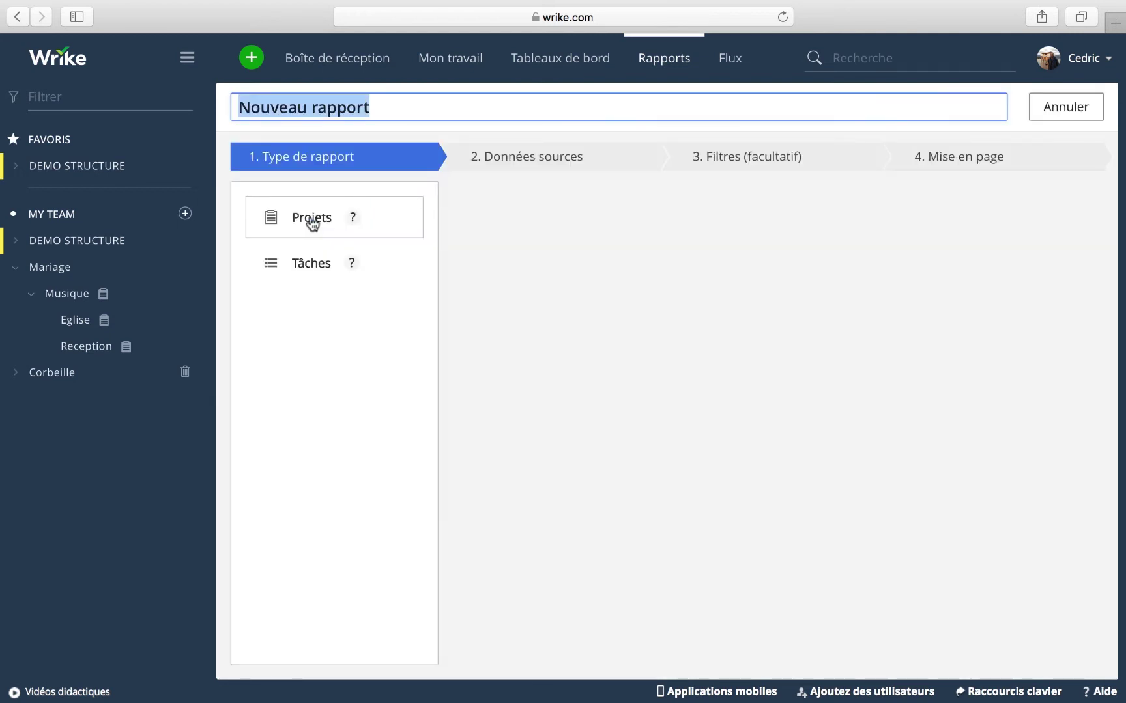
click(308, 274)
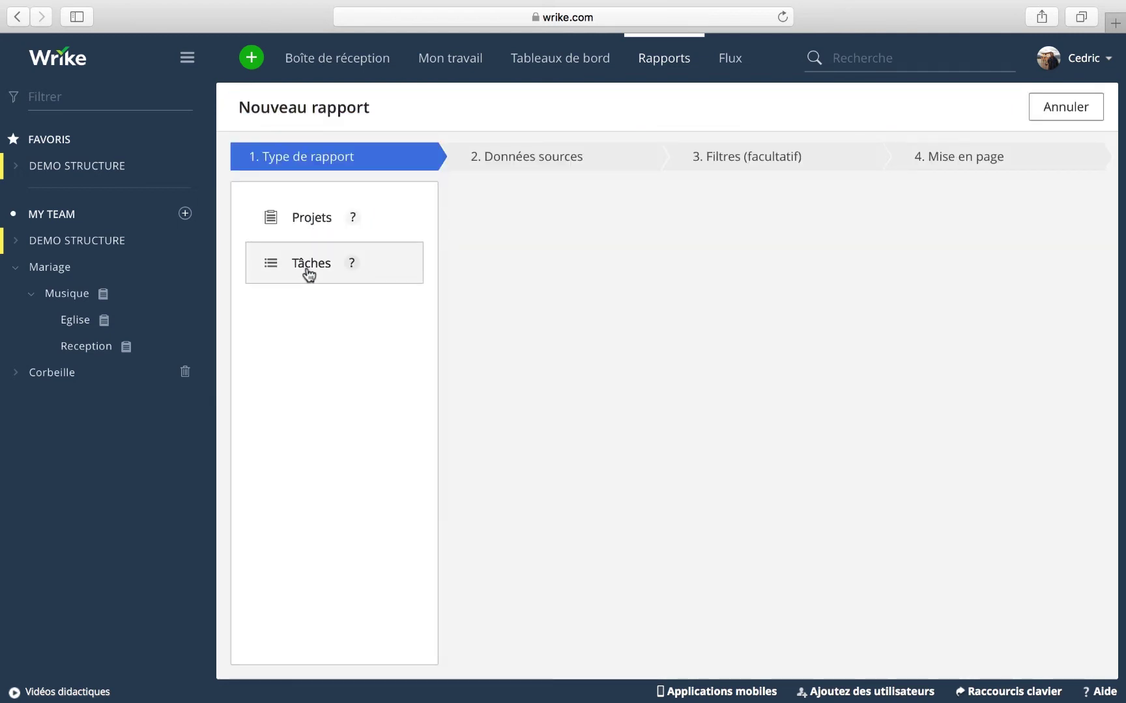
click(487, 238)
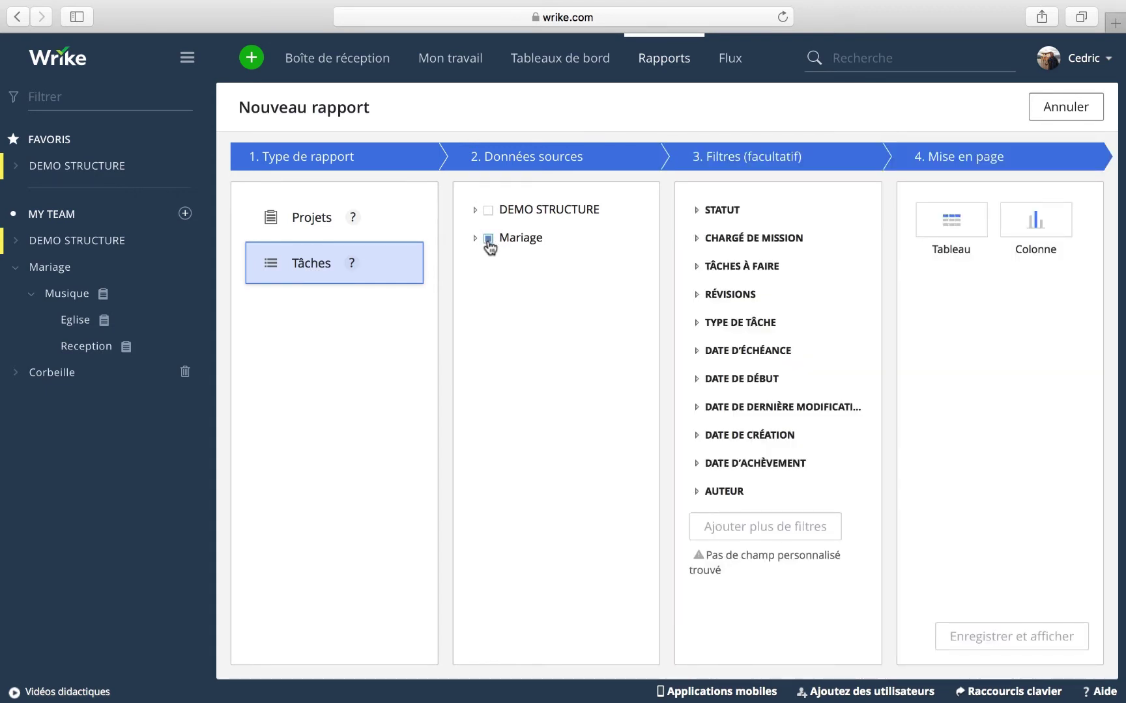
Filter the report by assignee to include the account owner and the Devis task's assignee
click(697, 238)
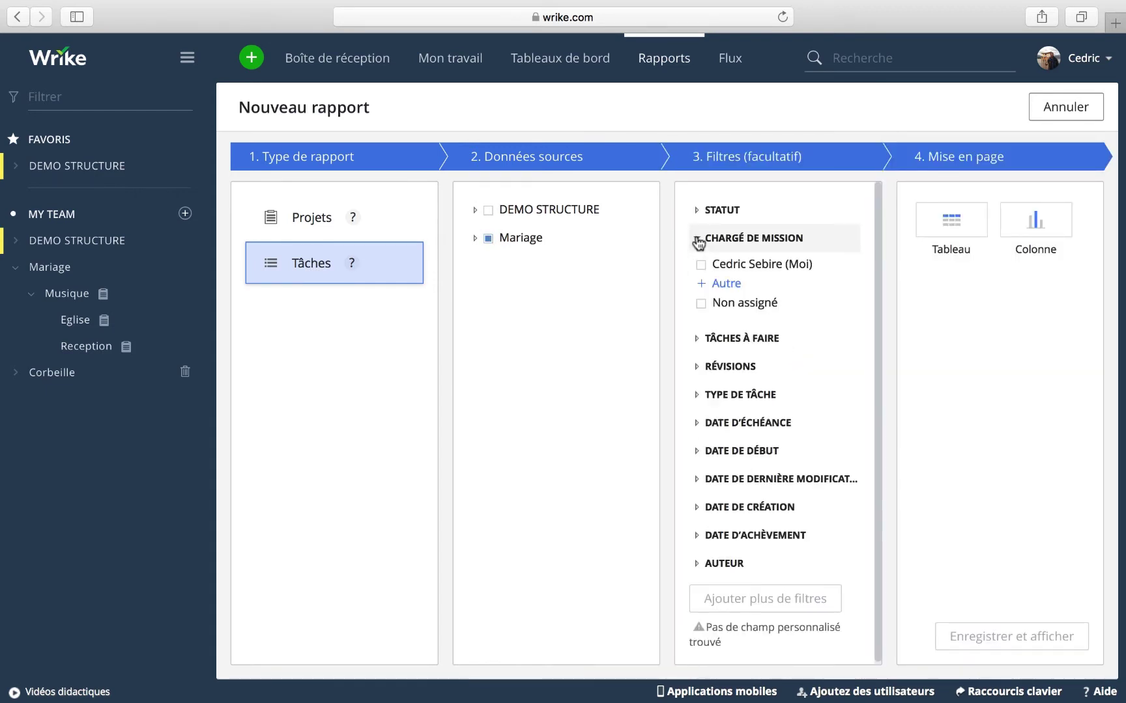
click(700, 265)
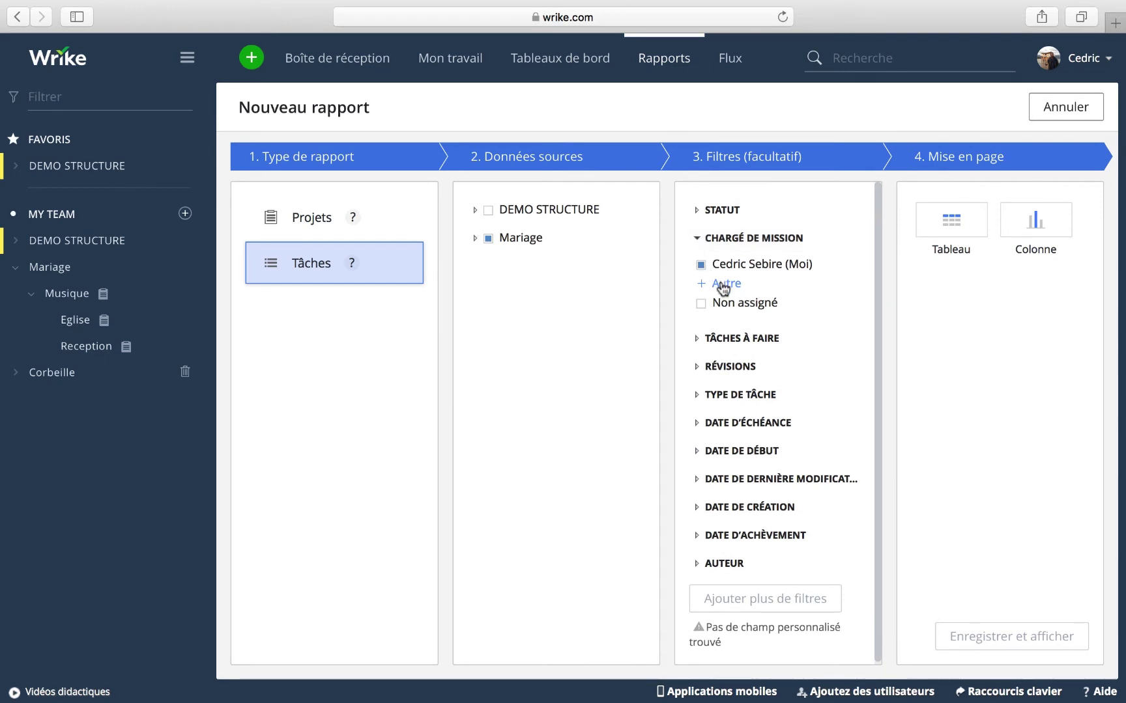
click(723, 284)
scroll(678, 510, down, 5)
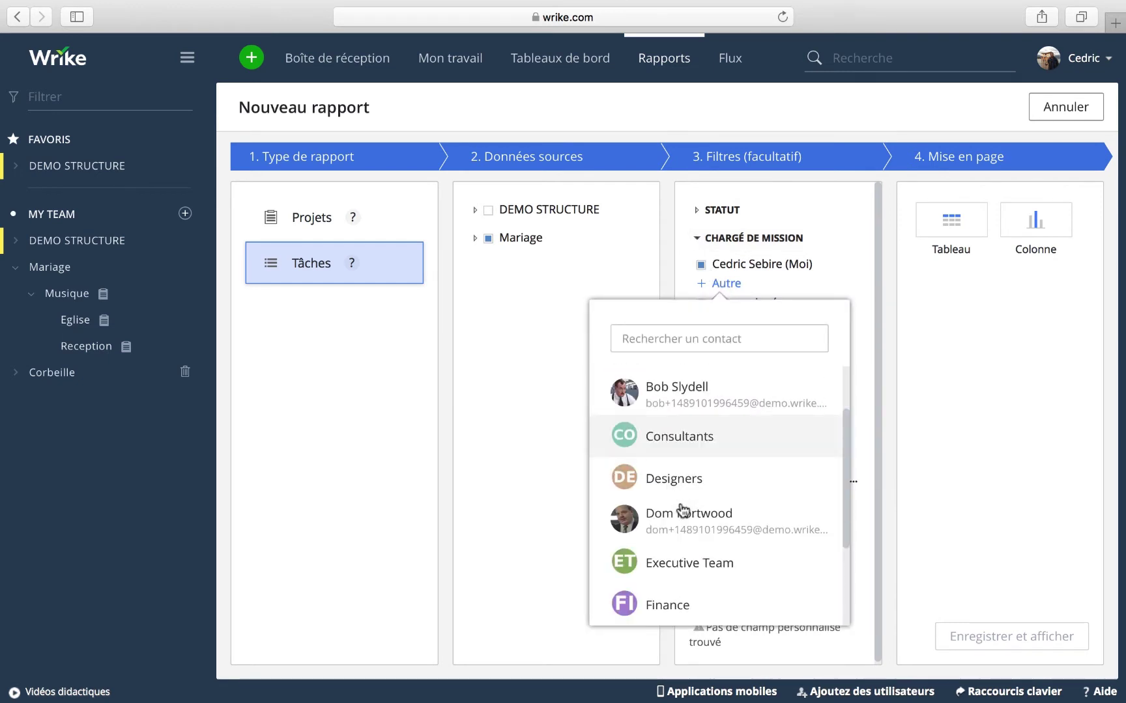
click(680, 544)
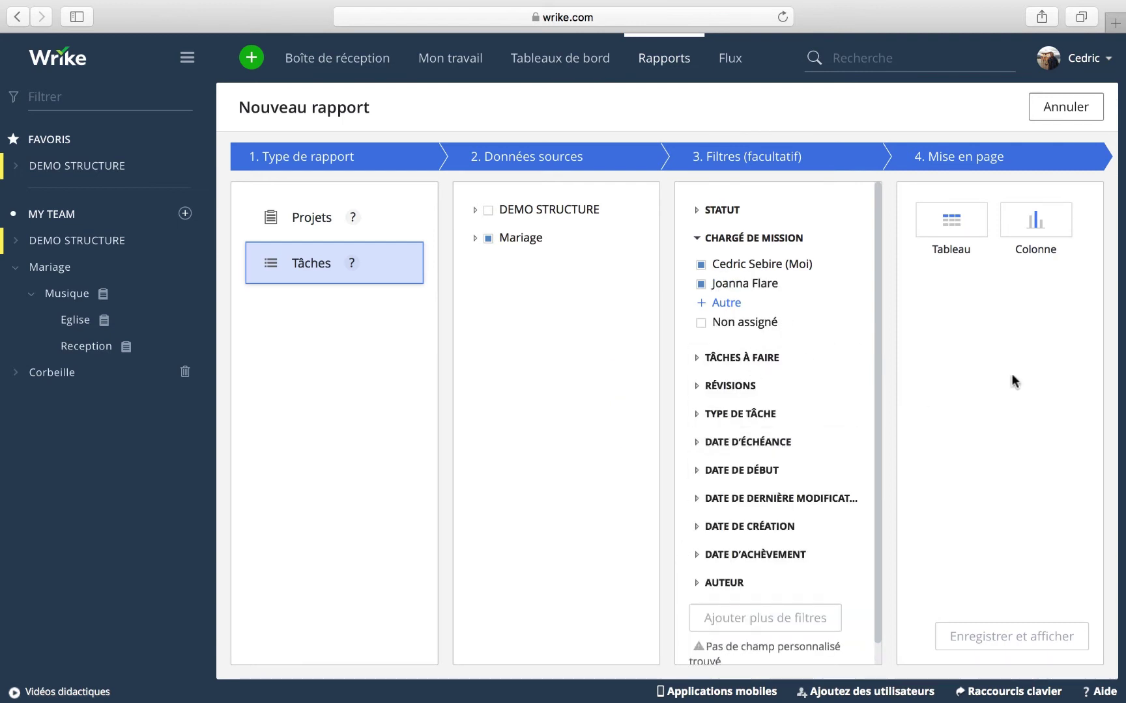
Save and display the report with the Colonne layout, check each assignee's bar and return to the report list
click(1040, 223)
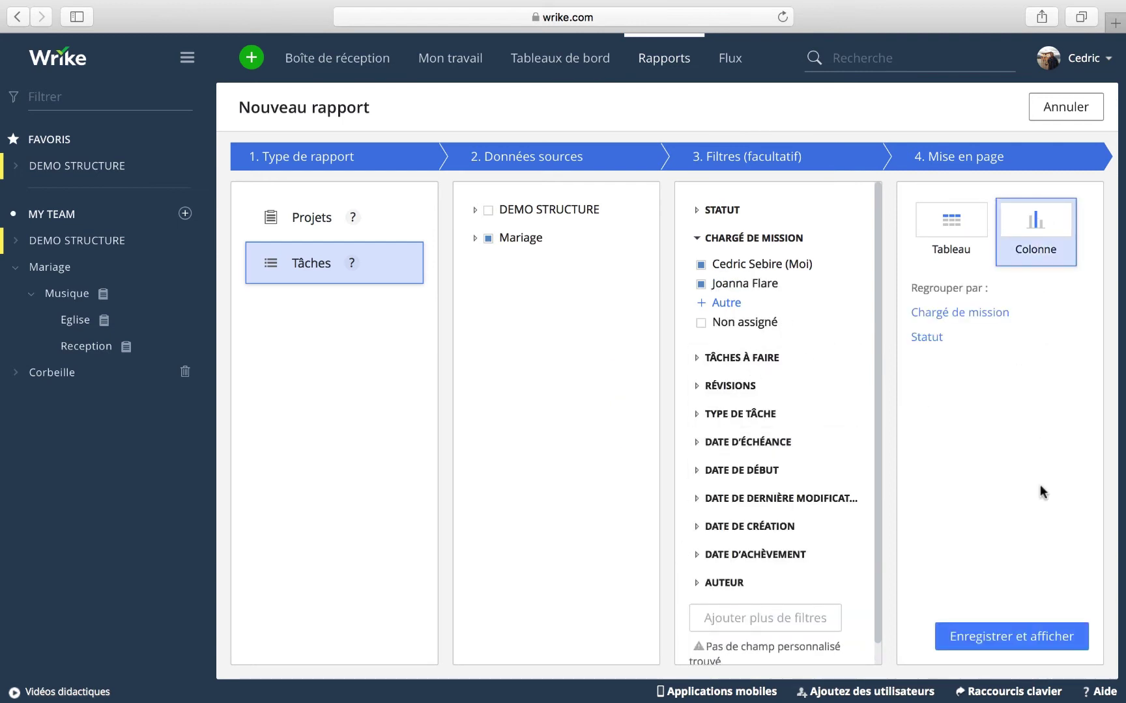
click(988, 633)
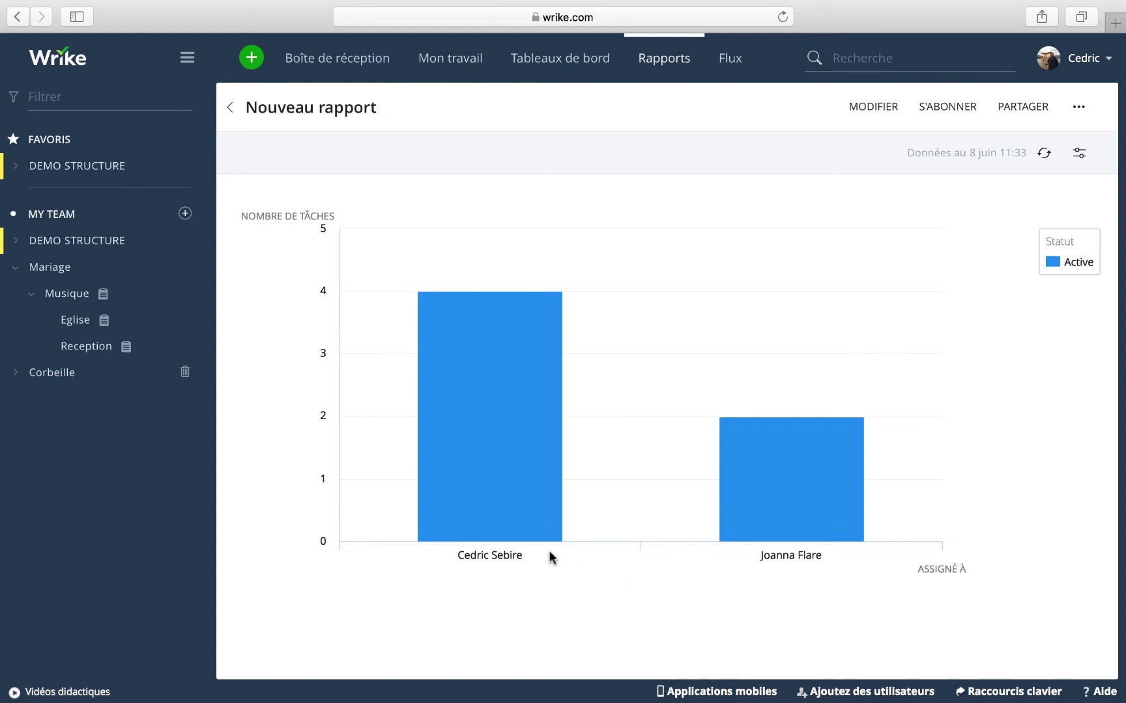
mouse_move(490, 407)
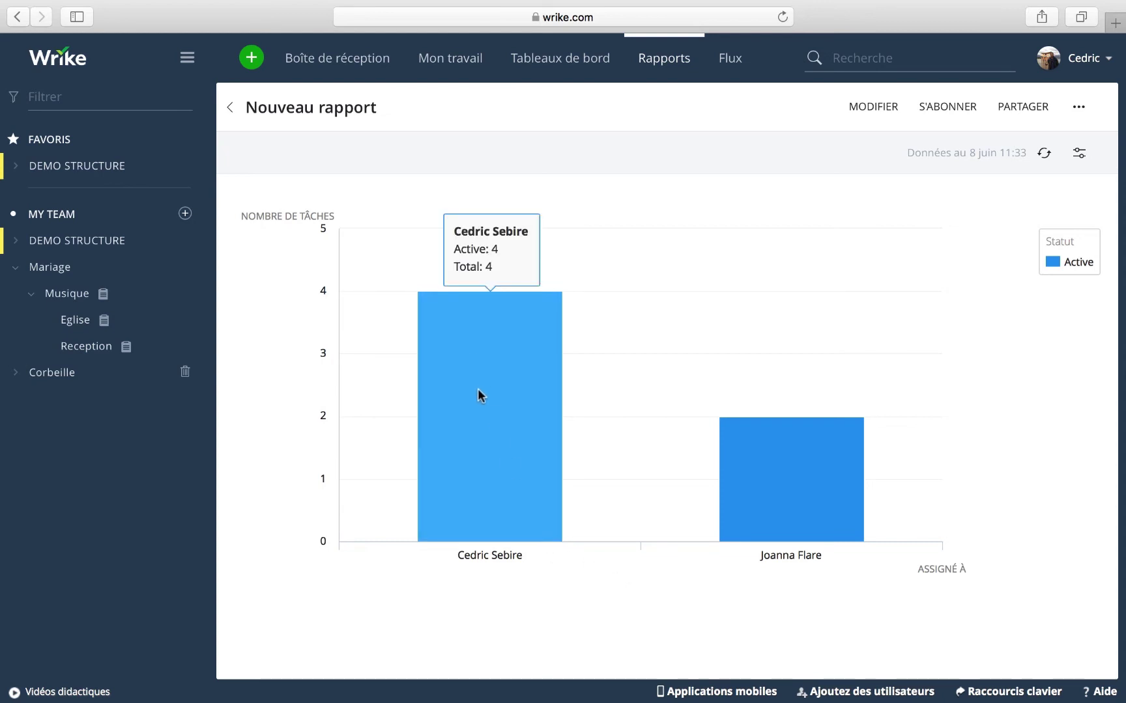
mouse_move(811, 478)
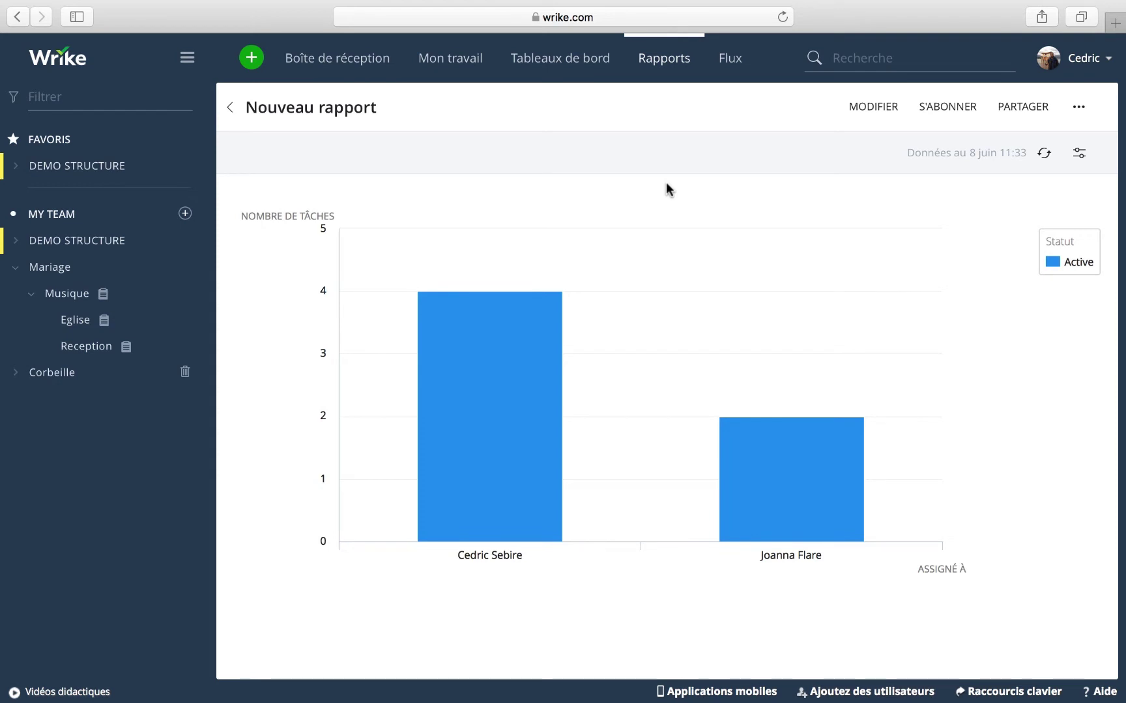
click(229, 110)
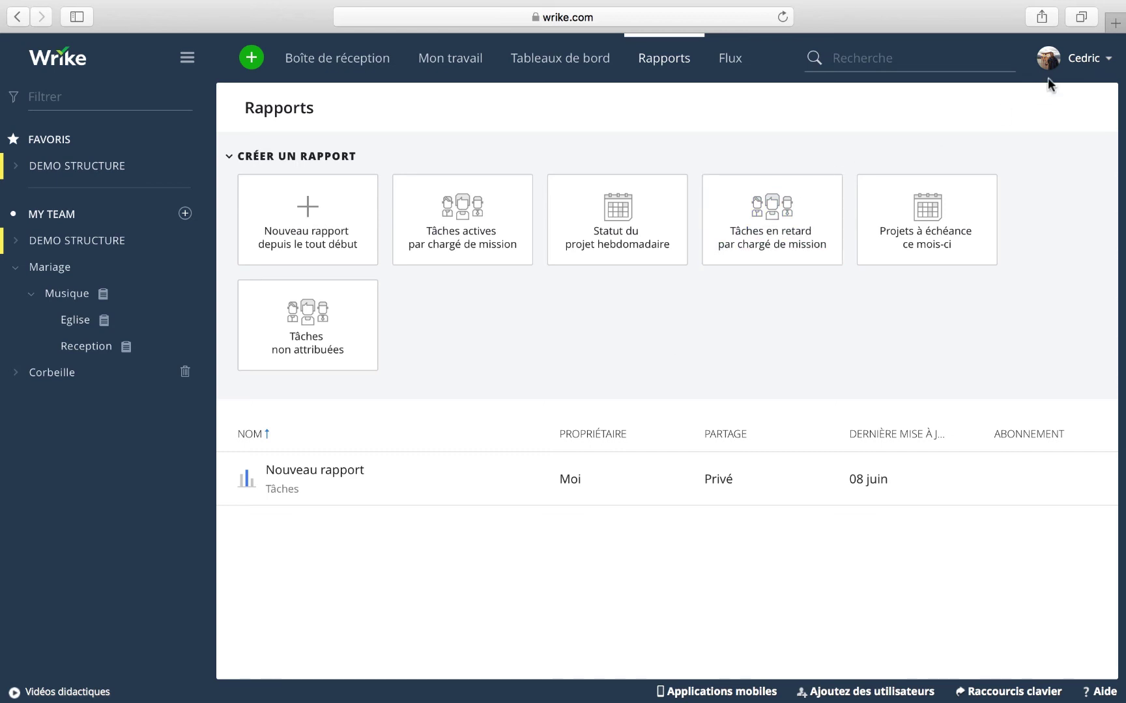
Examine a blank new request form's access and creation settings in account management, leaving it unsaved and returning to the workspace
click(1084, 56)
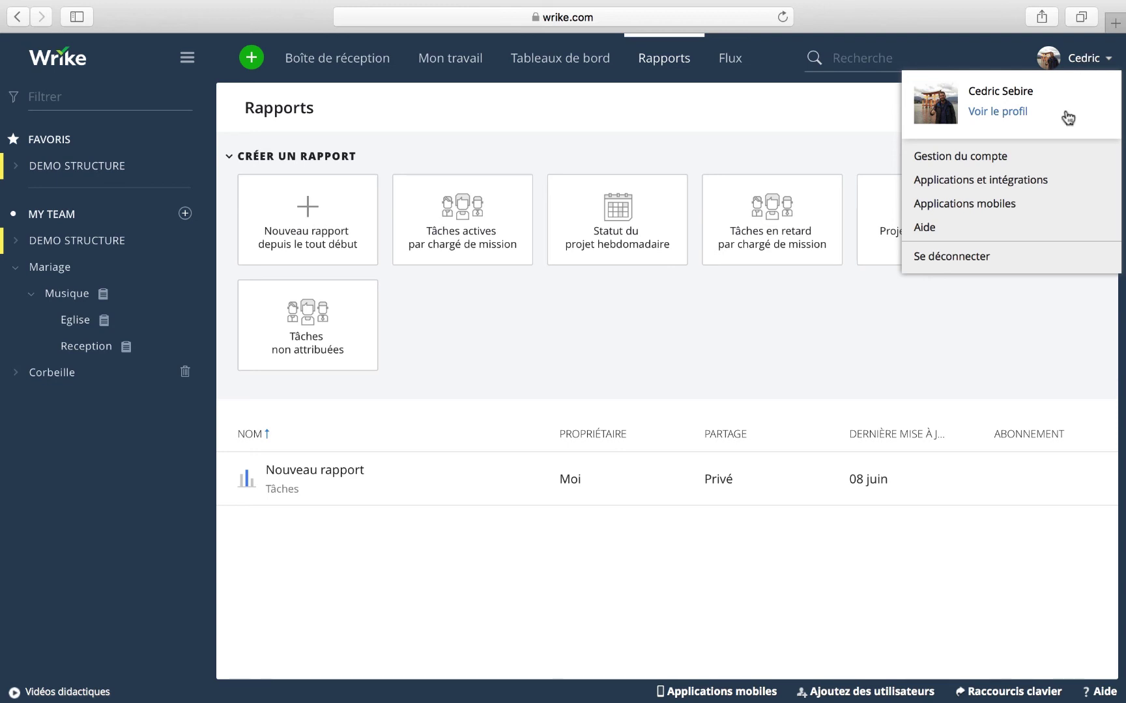
click(948, 162)
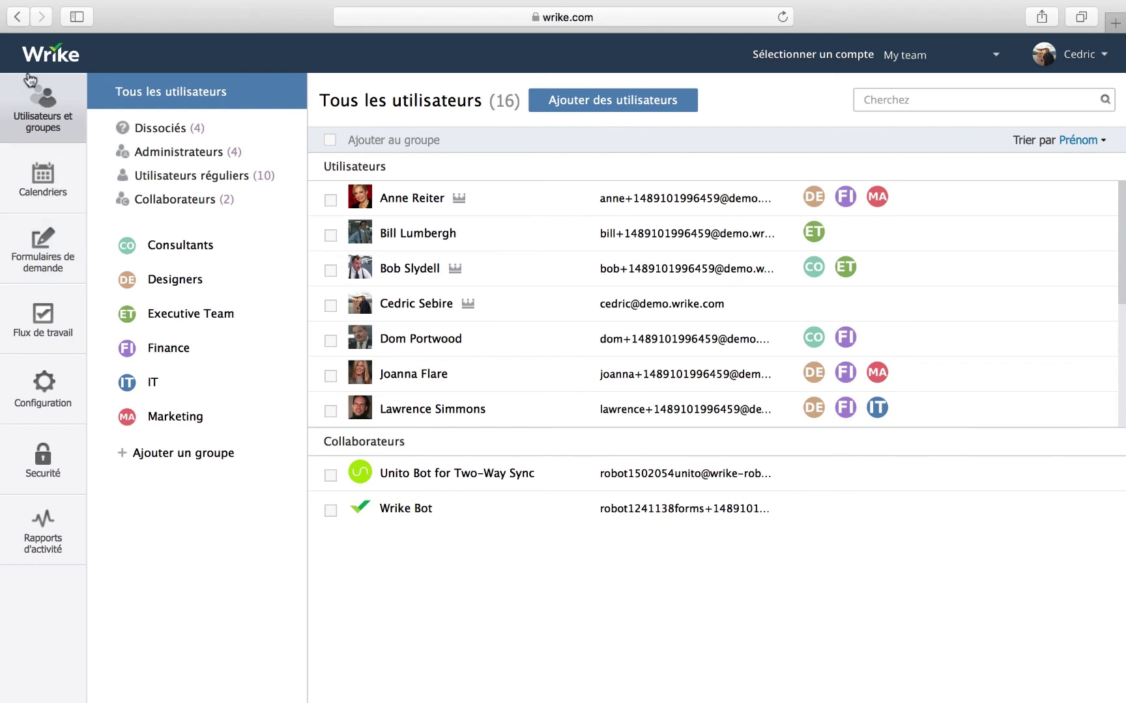
click(45, 264)
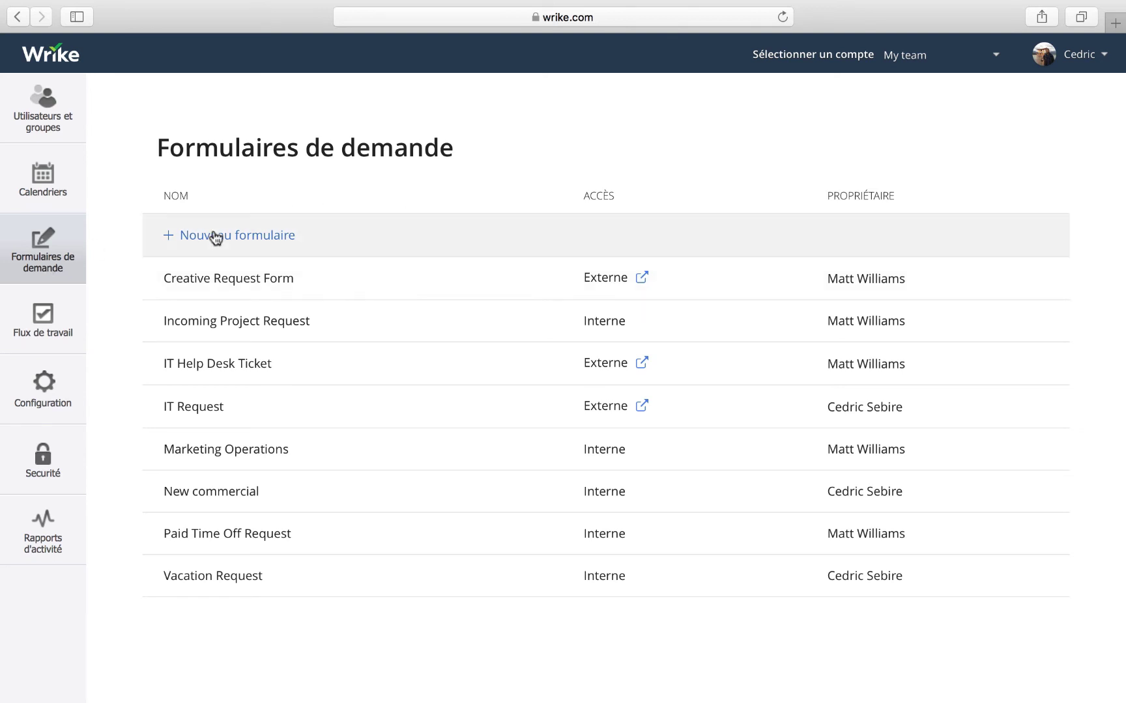
click(216, 238)
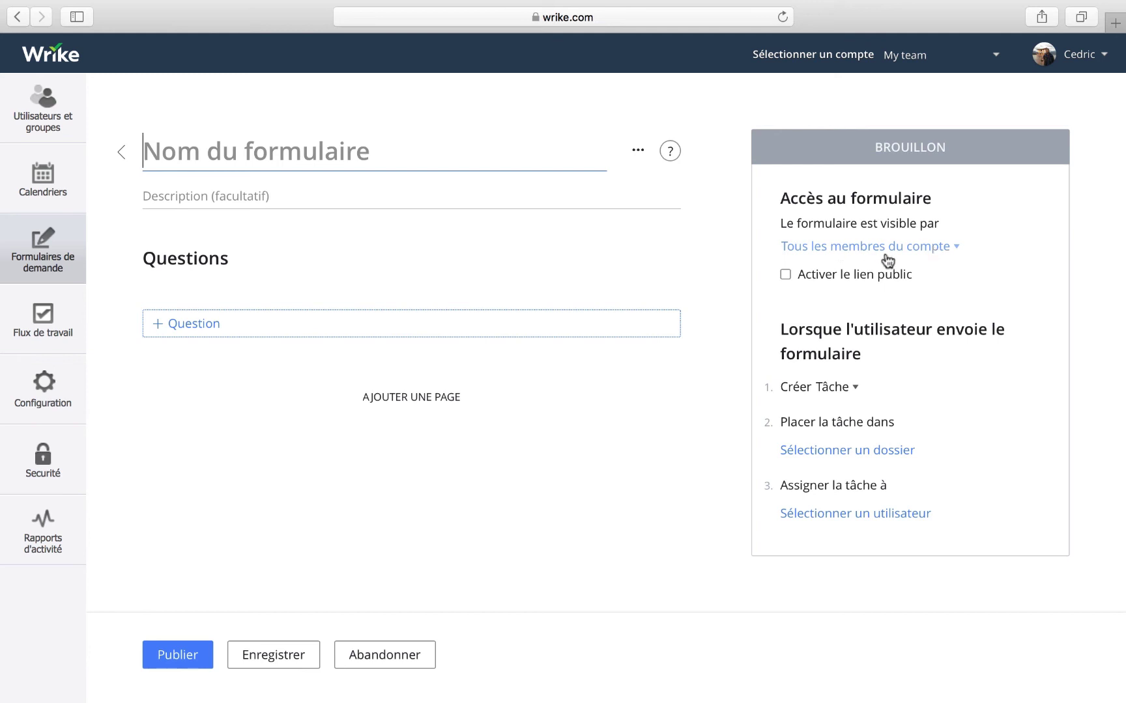
click(855, 390)
click(856, 390)
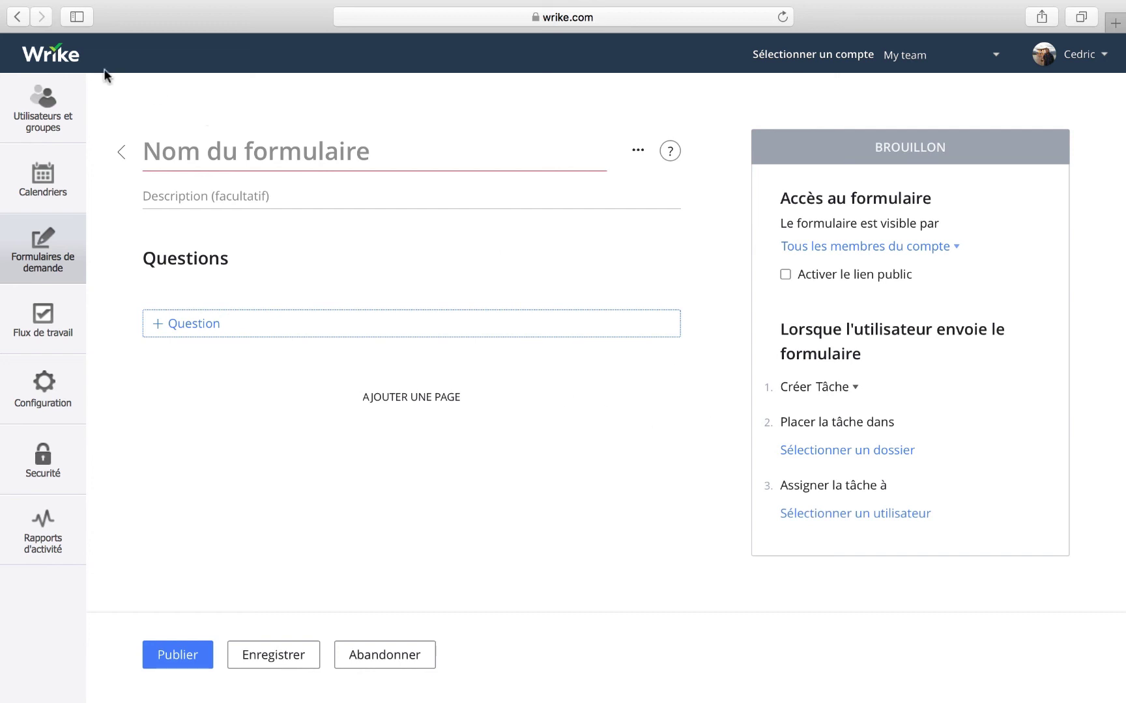
click(51, 60)
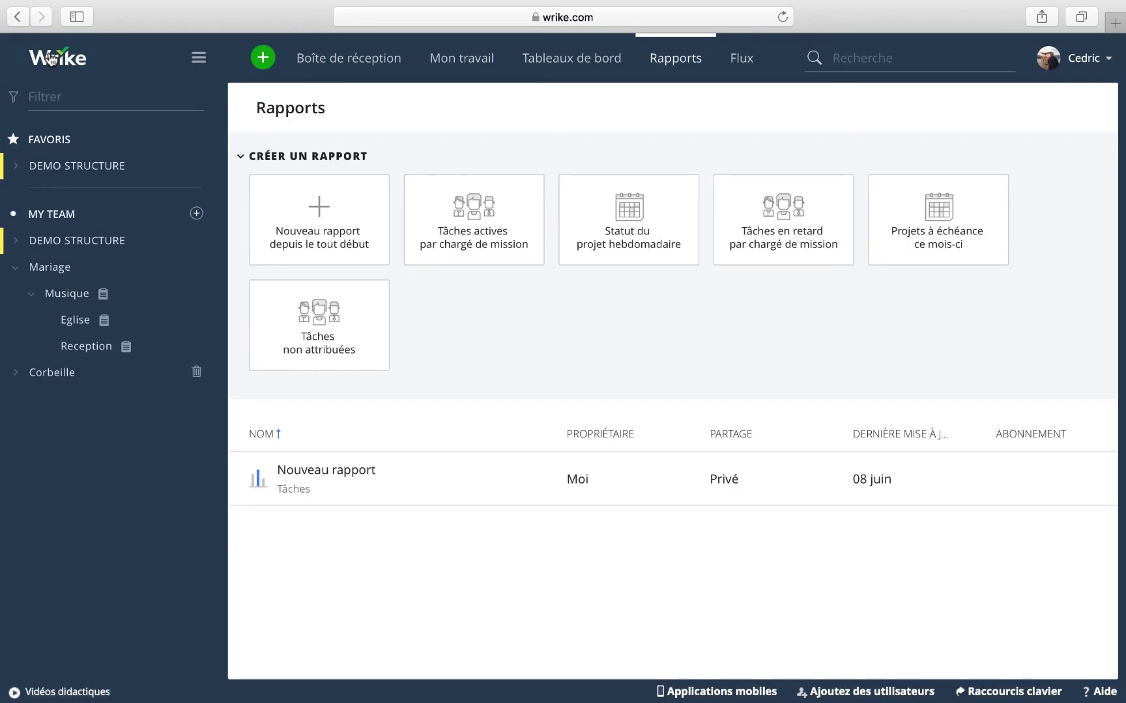
Start a new request with the IT Request form and choose Nouveau Materiel as the type of request
click(264, 60)
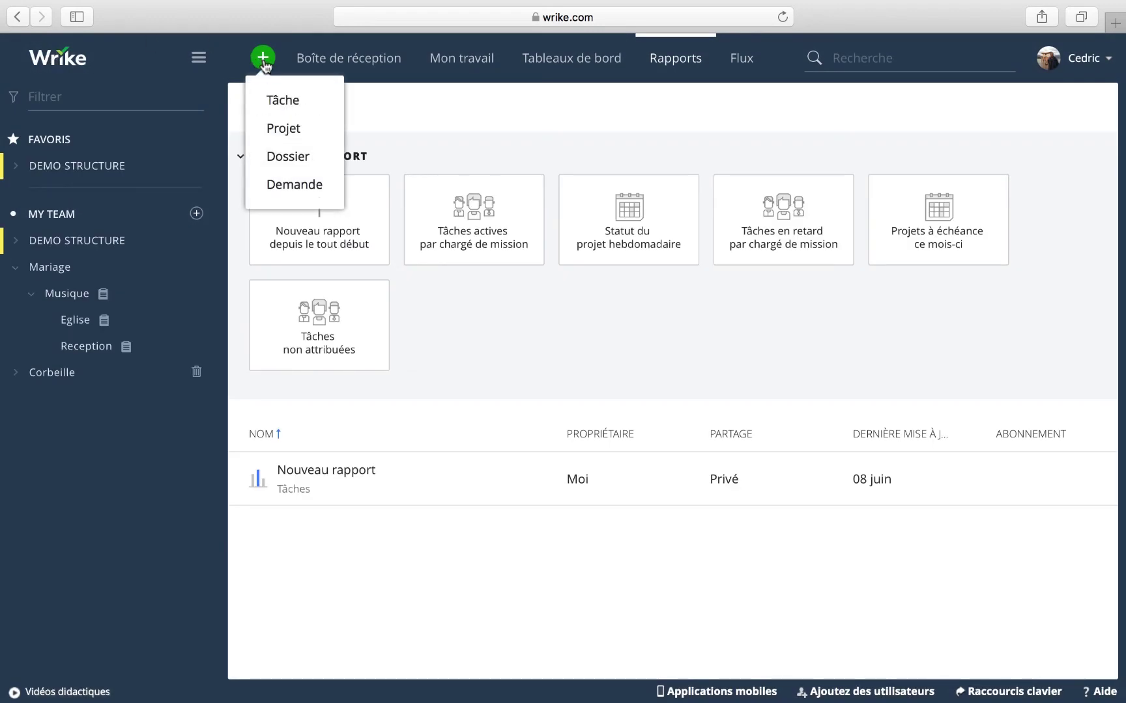
click(293, 186)
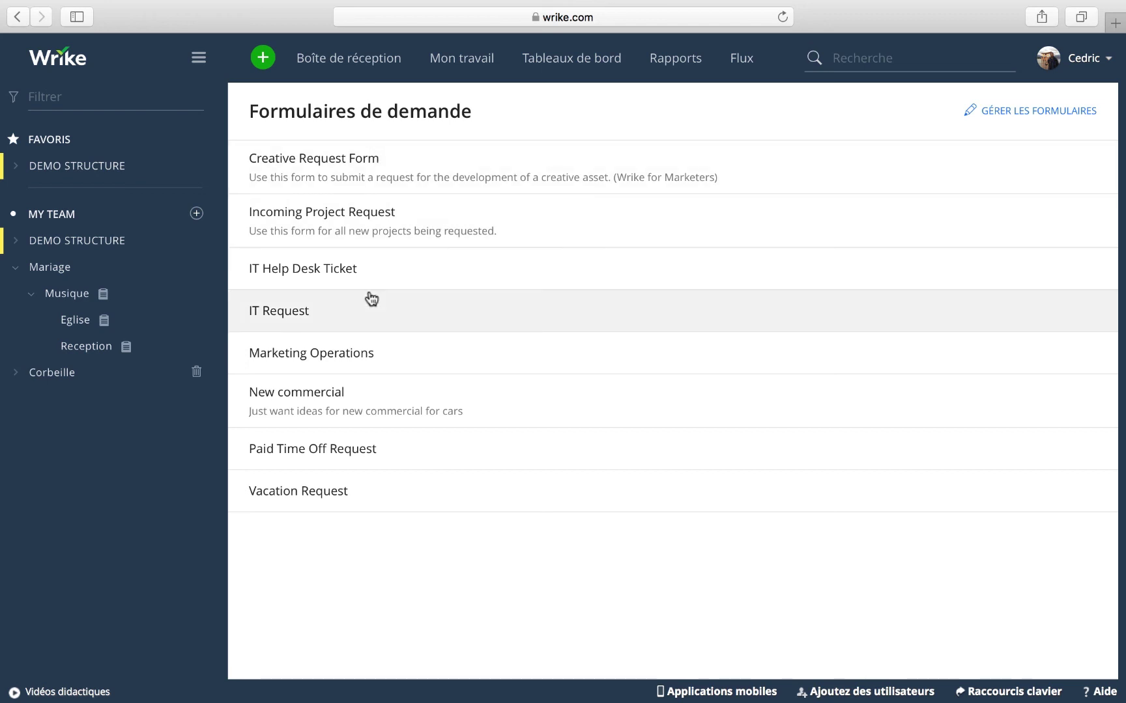
click(290, 317)
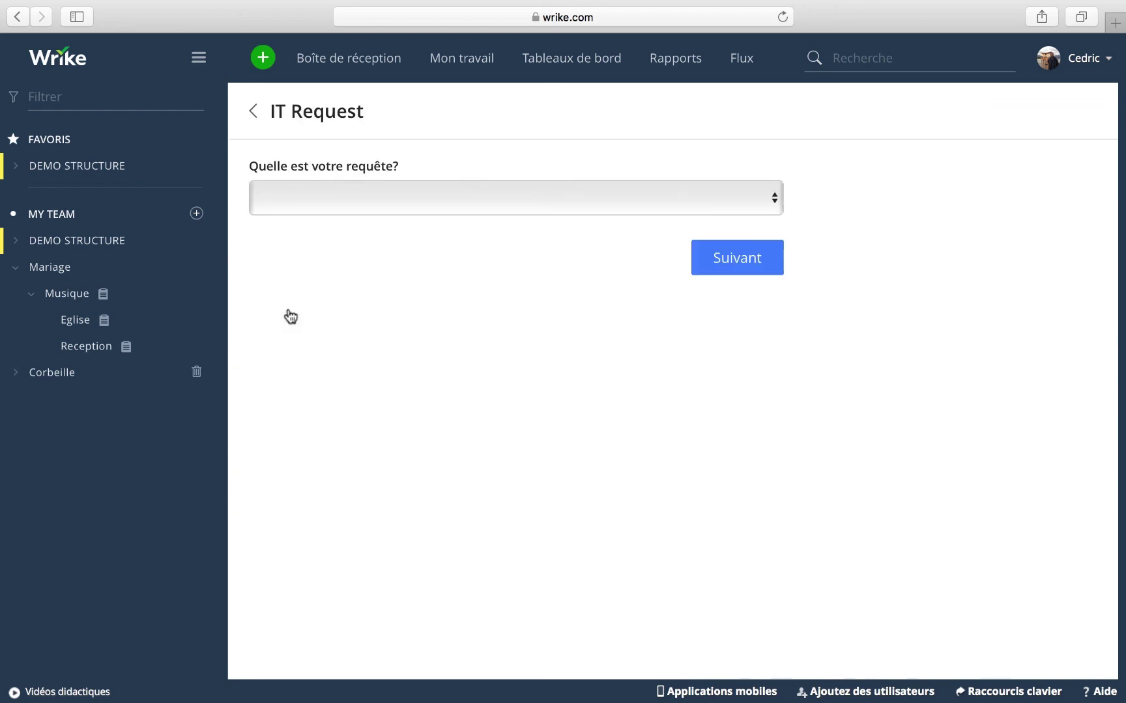
click(506, 188)
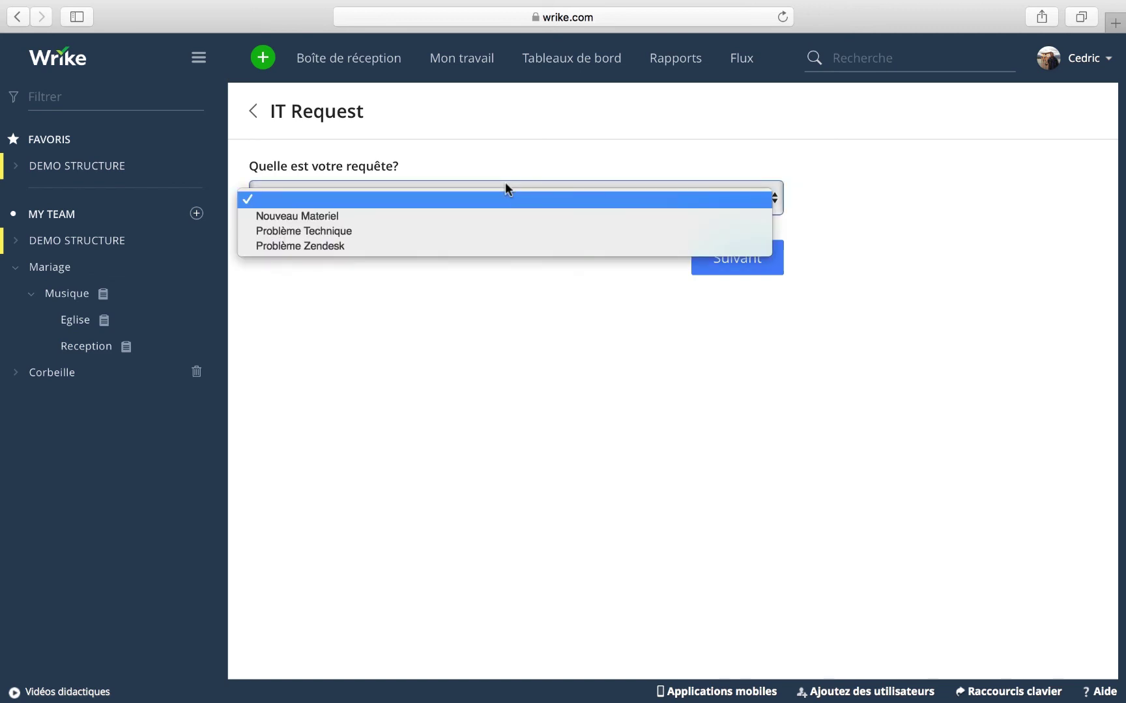
click(313, 216)
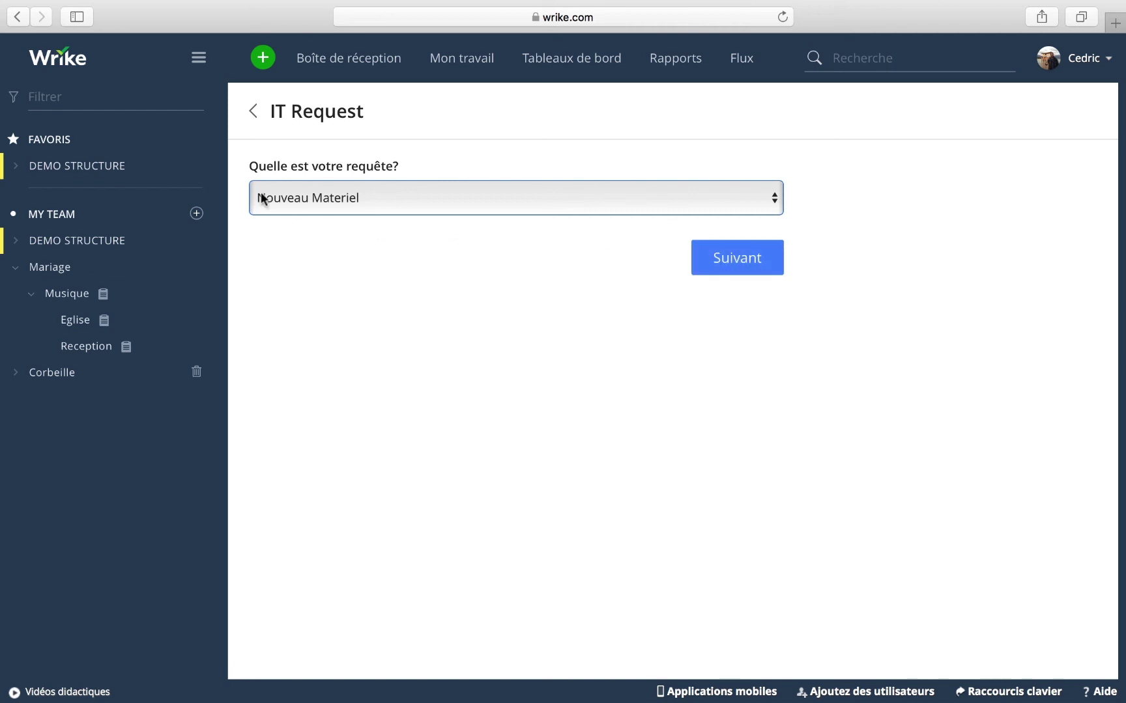
click(439, 269)
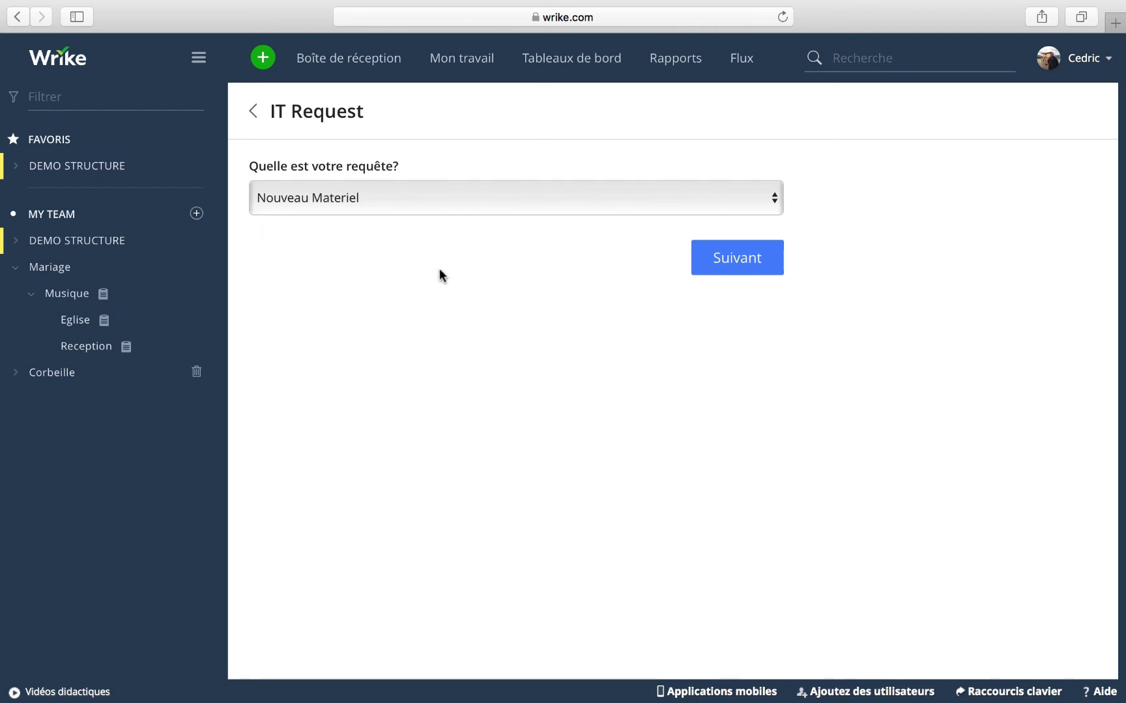